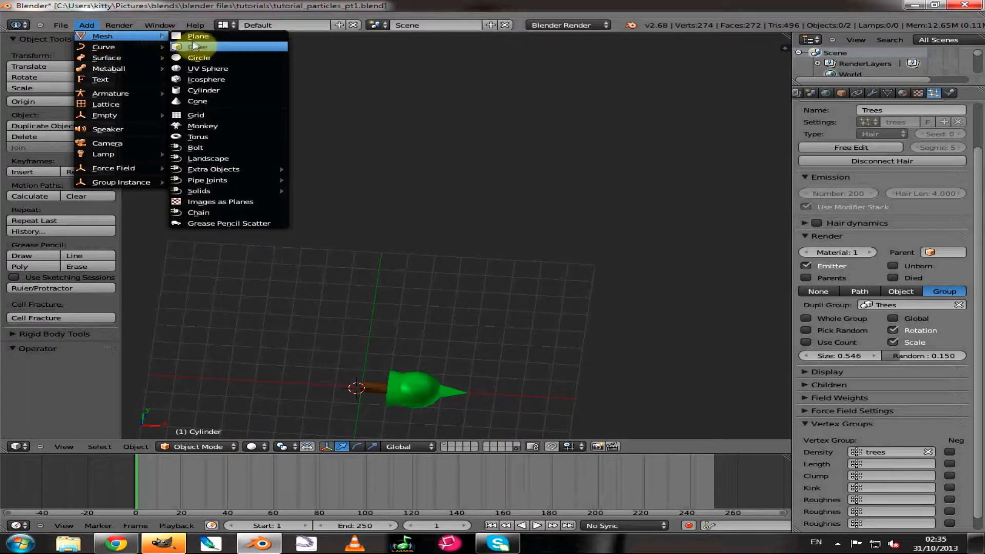
# - Add a plane mesh at the 3D cursor beside the tree model and put it in Edit Mode
pyautogui.click(198, 37)
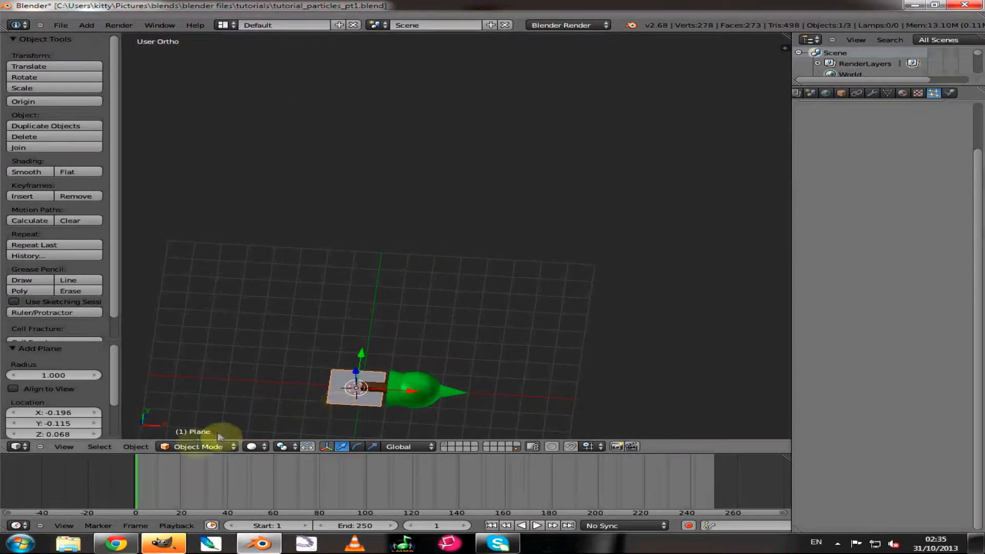
pyautogui.click(197, 448)
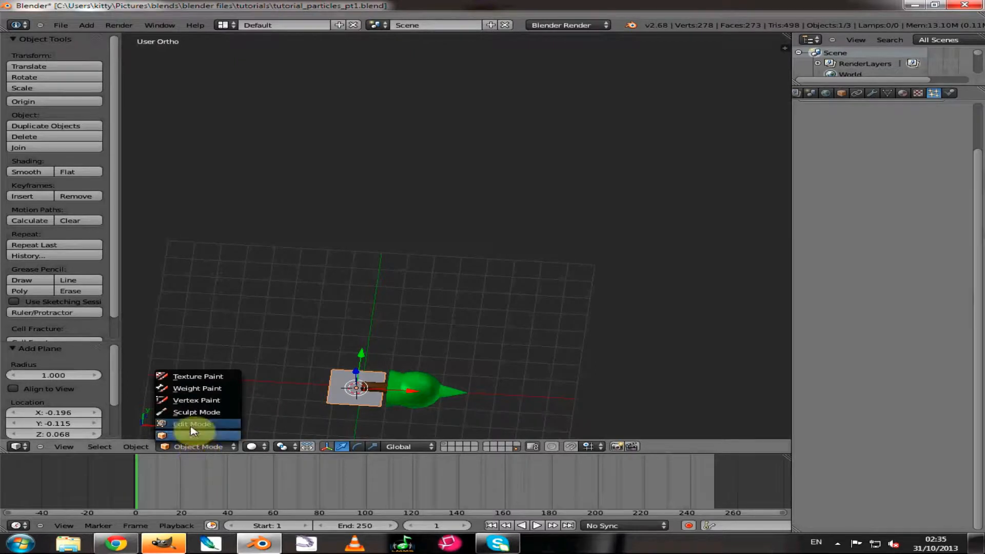
pyautogui.click(192, 424)
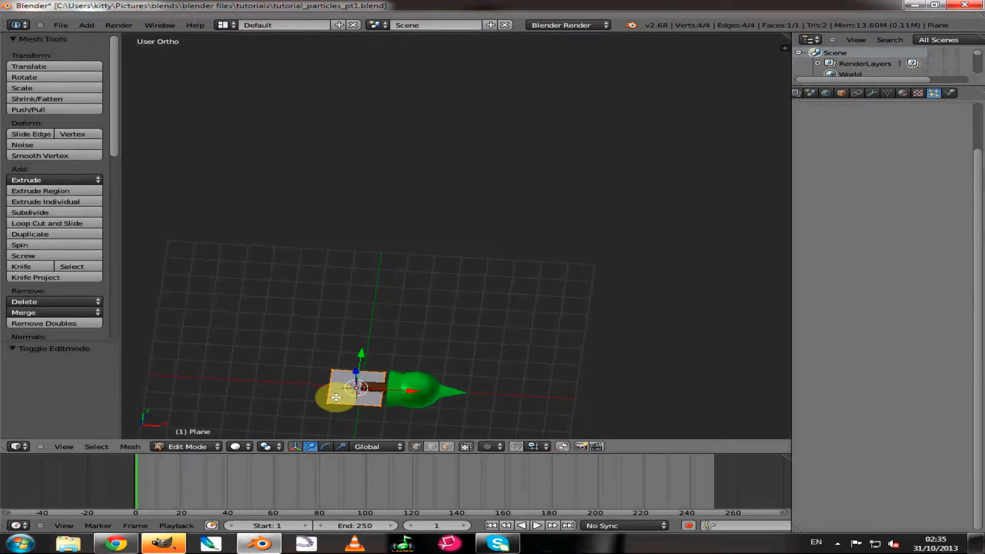
# - Split the 3D view vertically and change the new area to a UV/Image Editor
pyautogui.moveTo(4, 450); pyautogui.dragTo(268, 447)
pyautogui.click(19, 447)
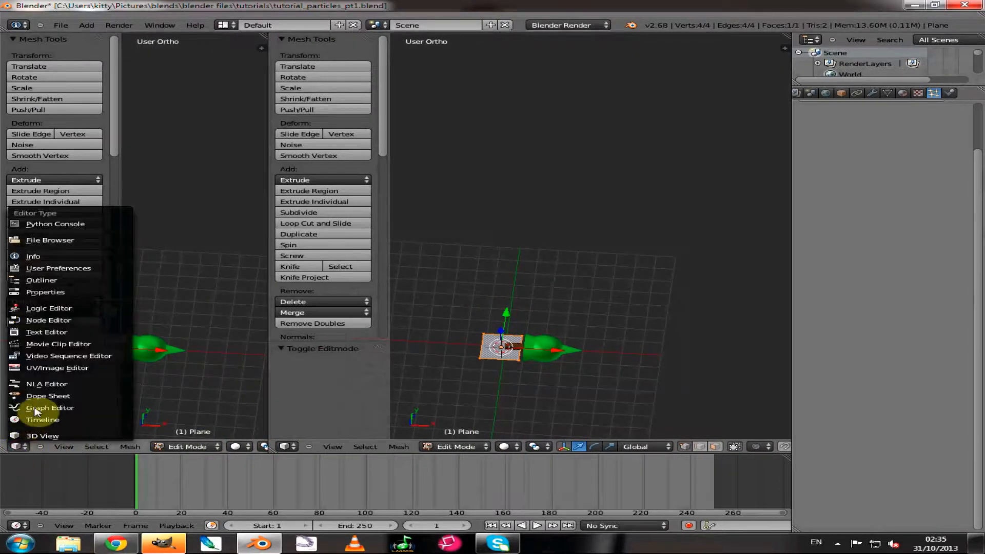
pyautogui.click(57, 368)
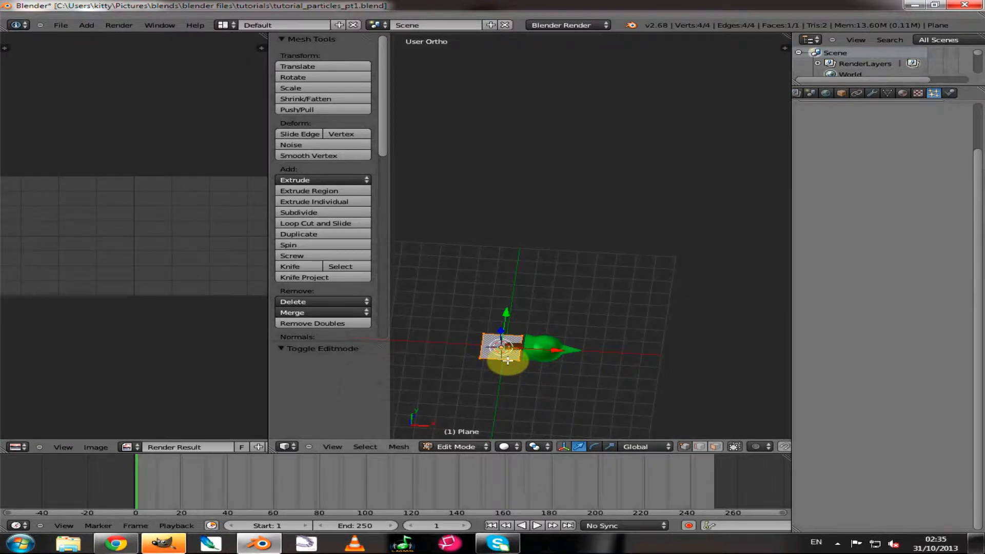
# - Unwrap the plane's UVs and unlink the Render Result image from the UV/Image Editor
pyautogui.press('u')
pyautogui.click(508, 359)
pyautogui.scroll(-9, 220, 421)
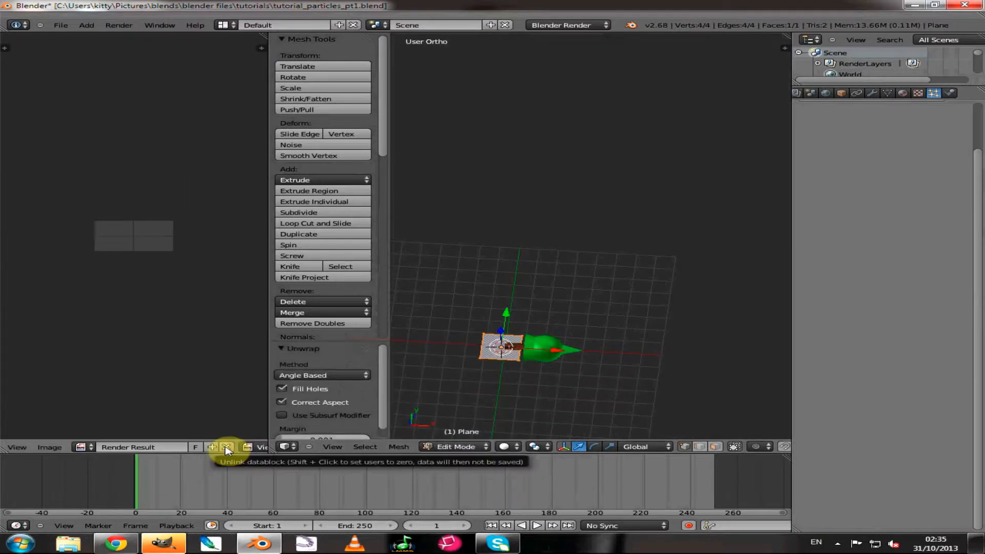
pyautogui.click(227, 449)
pyautogui.scroll(6, 149, 339)
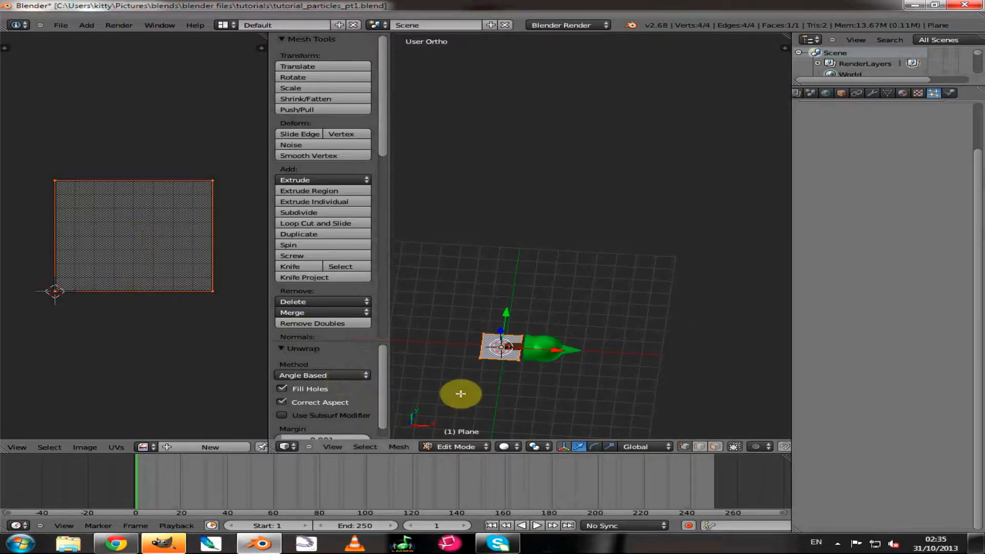
pyautogui.scroll(1, 466, 364)
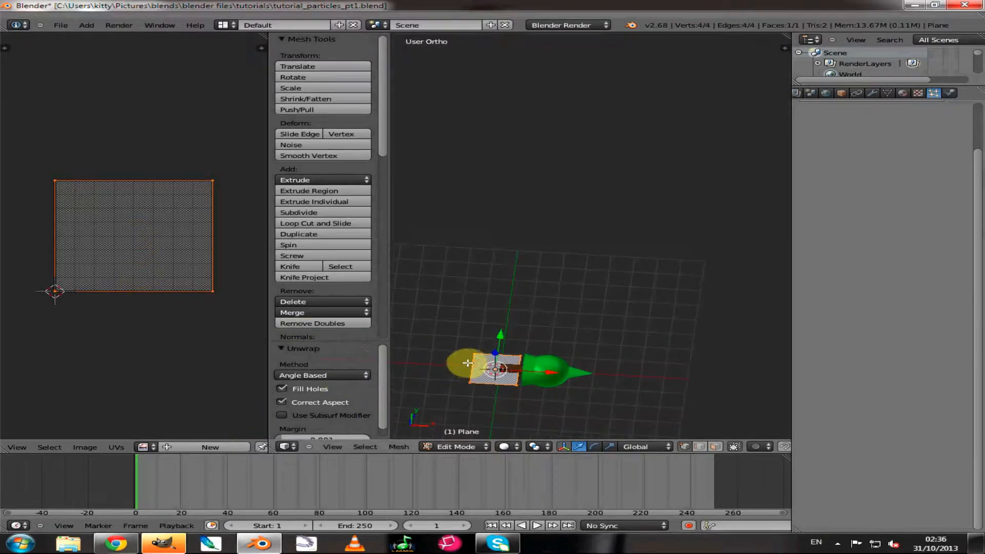
# - Return the plane to Object Mode and display the first scene layer with the car, road and trees
pyautogui.click(456, 446)
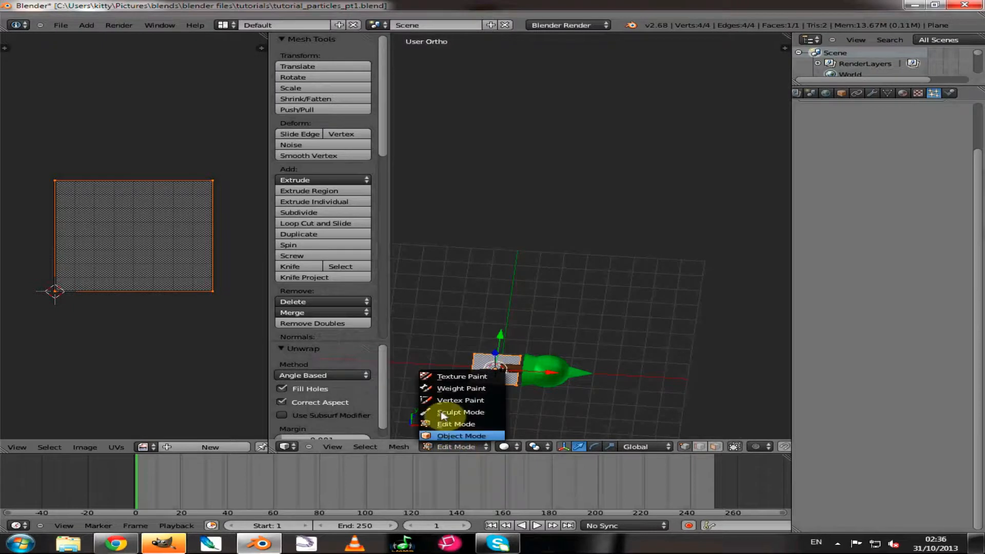
pyautogui.click(448, 435)
pyautogui.scroll(-2, 528, 340)
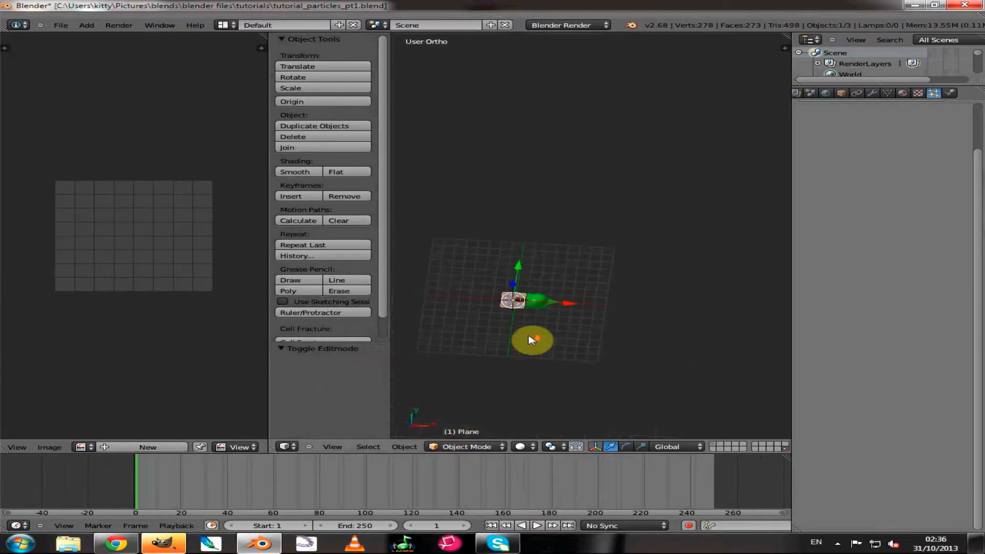
pyautogui.click(714, 449)
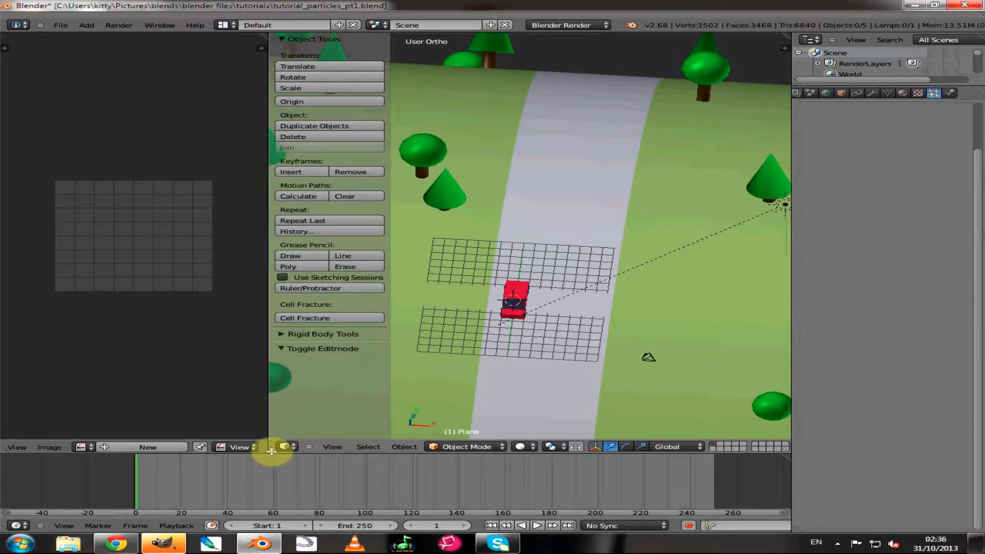
# - Close the UV/Image Editor by merging its area back into the 3D view
pyautogui.moveTo(271, 450); pyautogui.dragTo(216, 447)
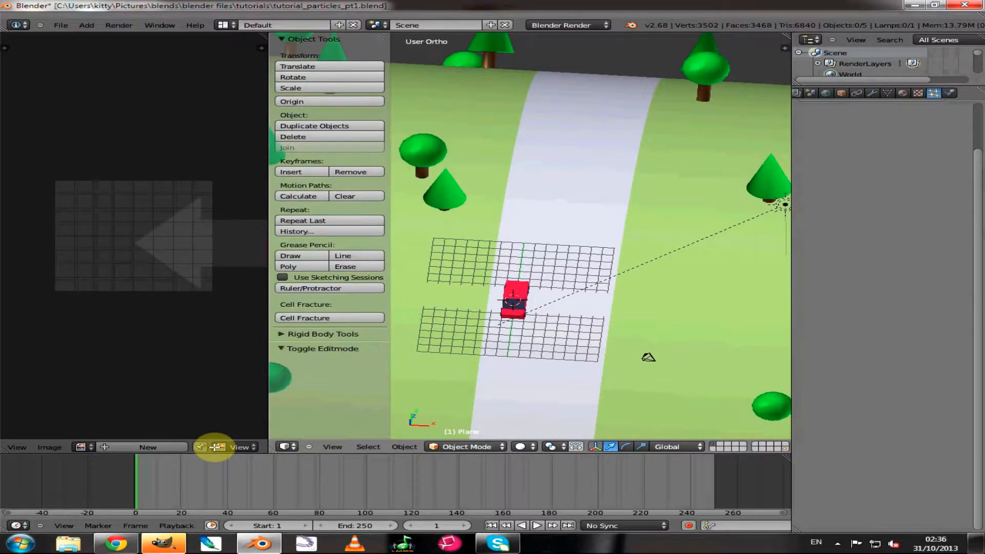
pyautogui.moveTo(214, 447); pyautogui.dragTo(185, 256)
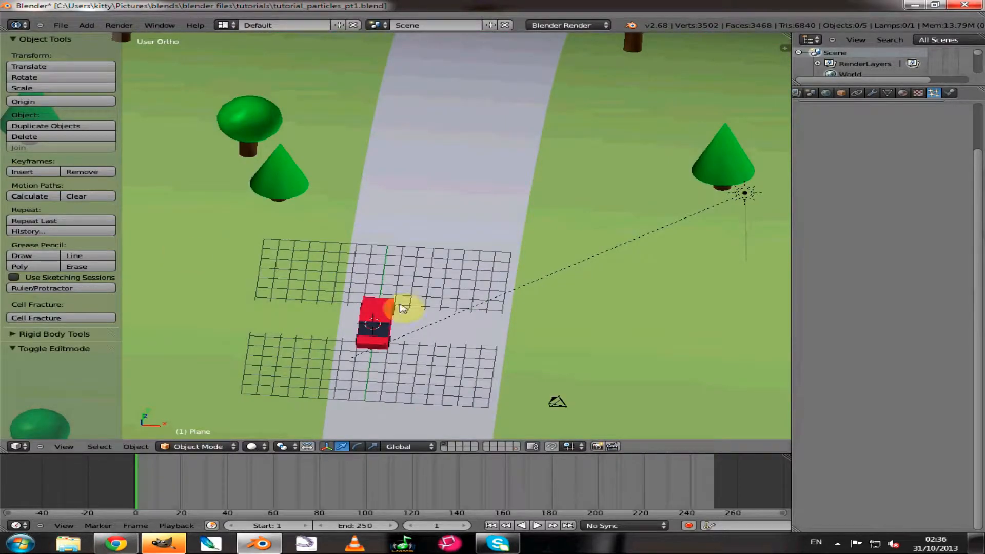
# - Add another plane mesh at the car and move it about -30.02 units along the Y axis
pyautogui.scroll(1, 423, 291)
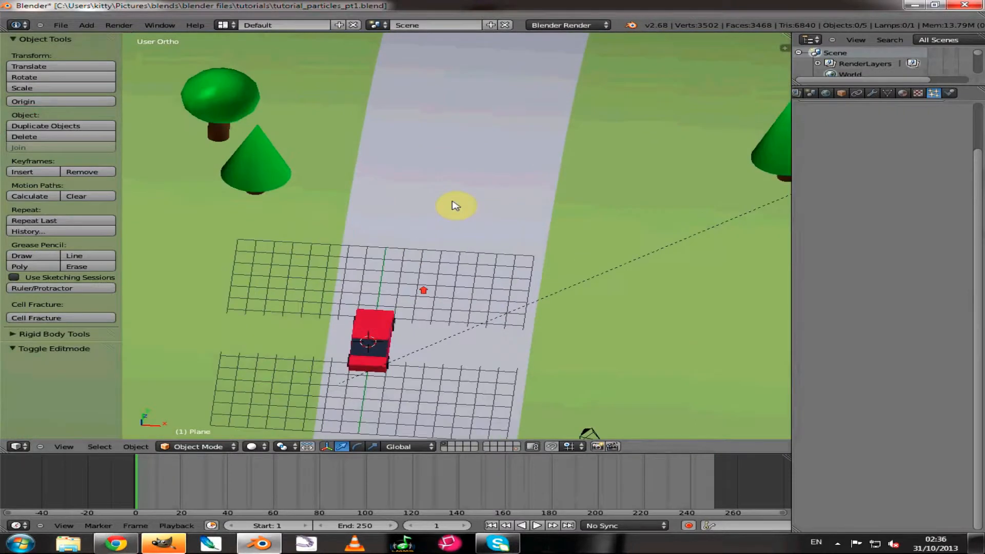
pyautogui.scroll(-5, 453, 205)
pyautogui.moveTo(453, 203); pyautogui.dragTo(359, 209, button='middle')
pyautogui.moveTo(356, 257); pyautogui.dragTo(410, 203, button='middle')
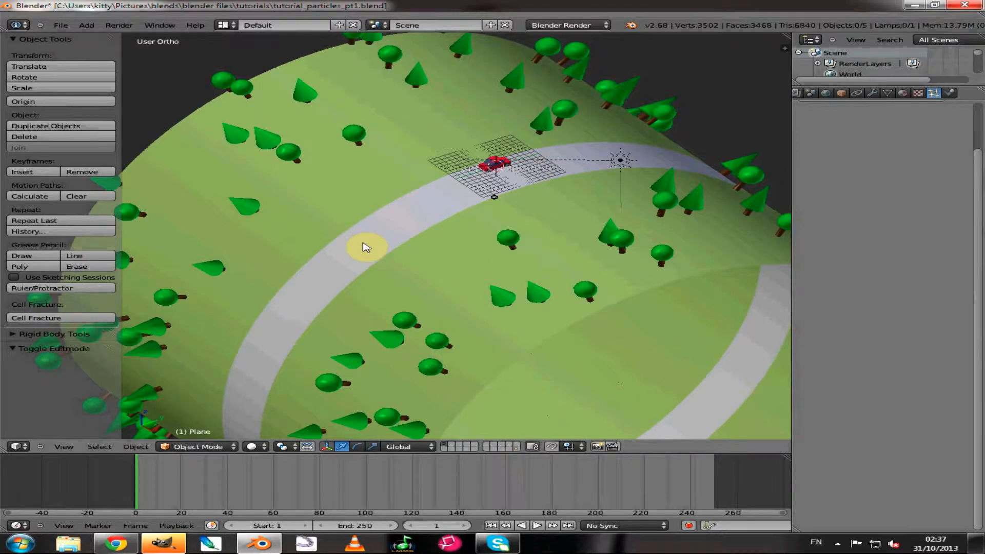
pyautogui.click(86, 26)
pyautogui.moveTo(94, 37)
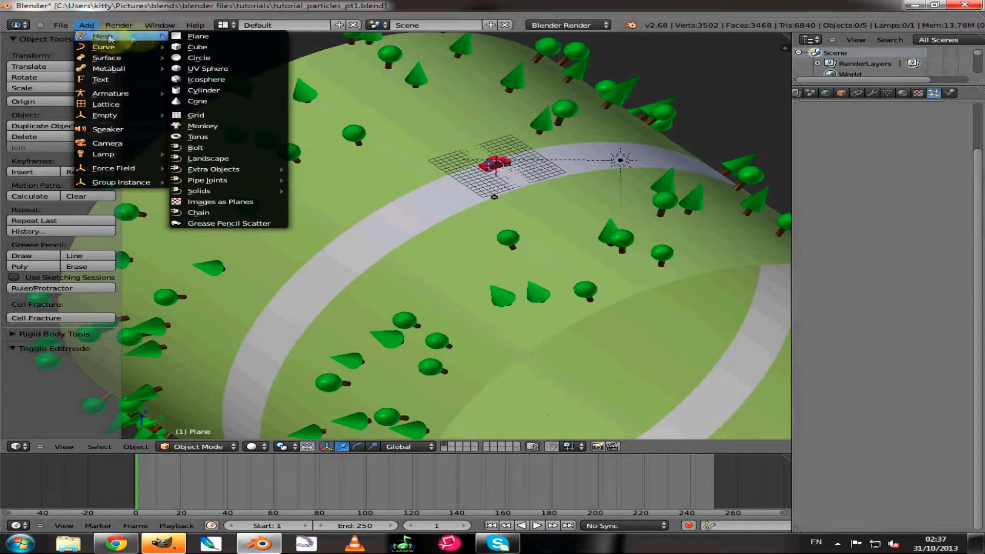
pyautogui.click(202, 37)
pyautogui.moveTo(540, 156); pyautogui.dragTo(385, 206)
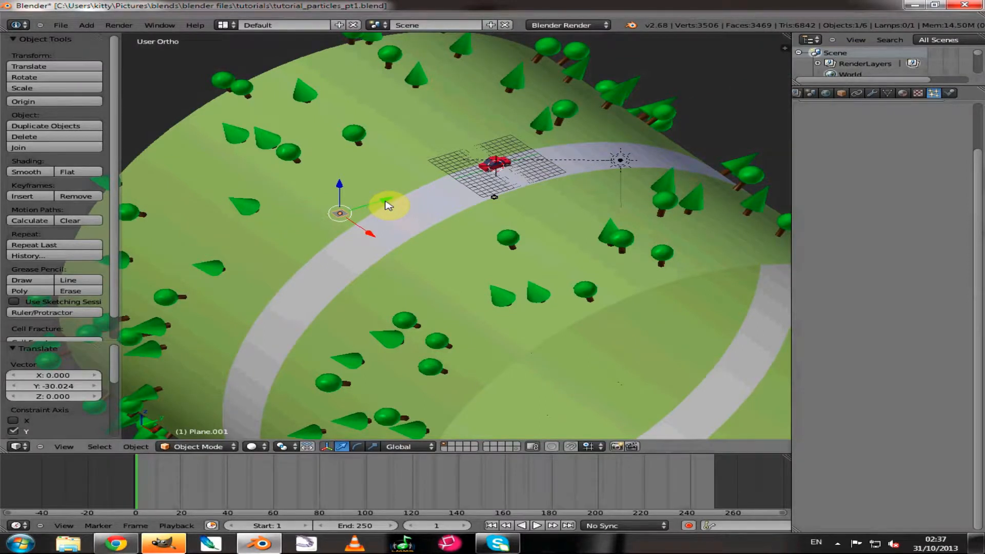
# - Rotate the new plane about 124.57° around the X axis in the right orthographic view
pyautogui.press('KP_3')
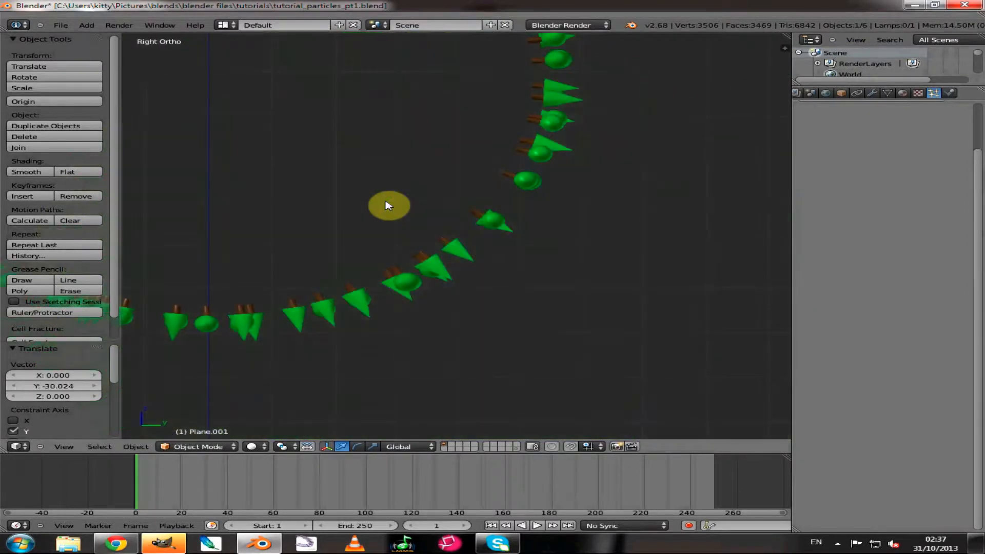
pyautogui.keyDown('shift'); pyautogui.moveTo(306, 148); pyautogui.dragTo(518, 329, button='middle'); pyautogui.keyUp('shift')
pyautogui.scroll(-3, 531, 310)
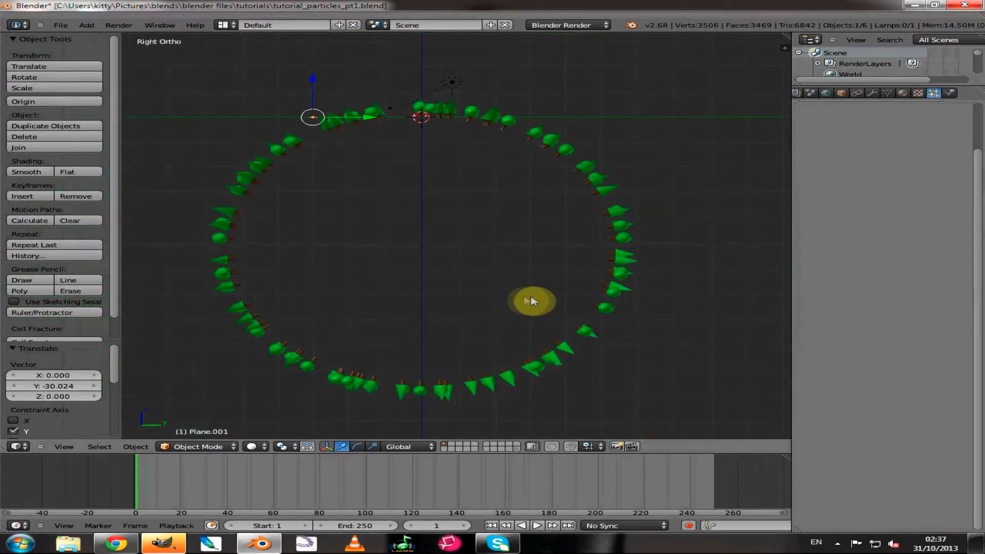
pyautogui.keyDown('shift'); pyautogui.moveTo(359, 213); pyautogui.dragTo(391, 292, button='middle'); pyautogui.keyUp('shift')
pyautogui.scroll(4, 446, 263)
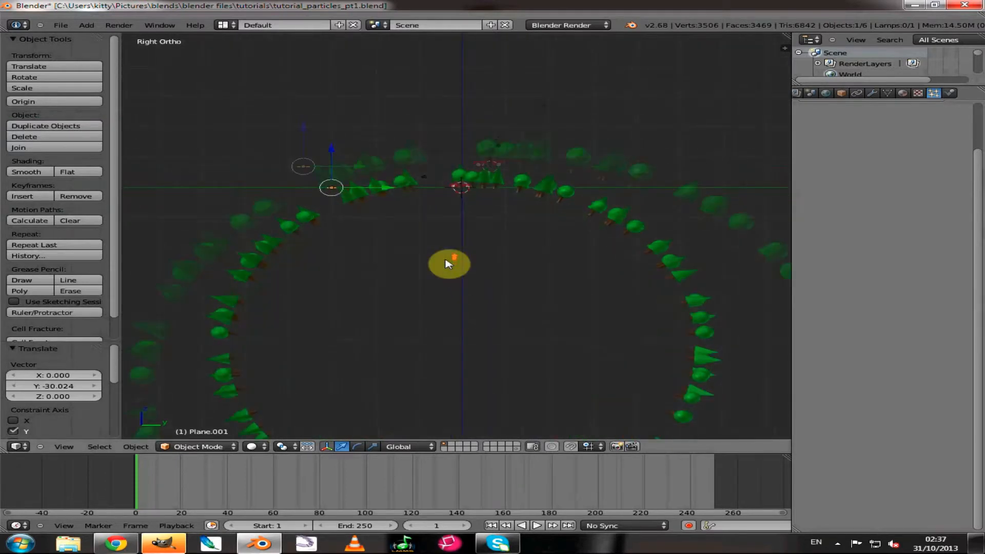
pyautogui.scroll(2, 429, 226)
pyautogui.keyDown('shift'); pyautogui.moveTo(470, 180); pyautogui.dragTo(441, 308, button='middle'); pyautogui.keyUp('shift')
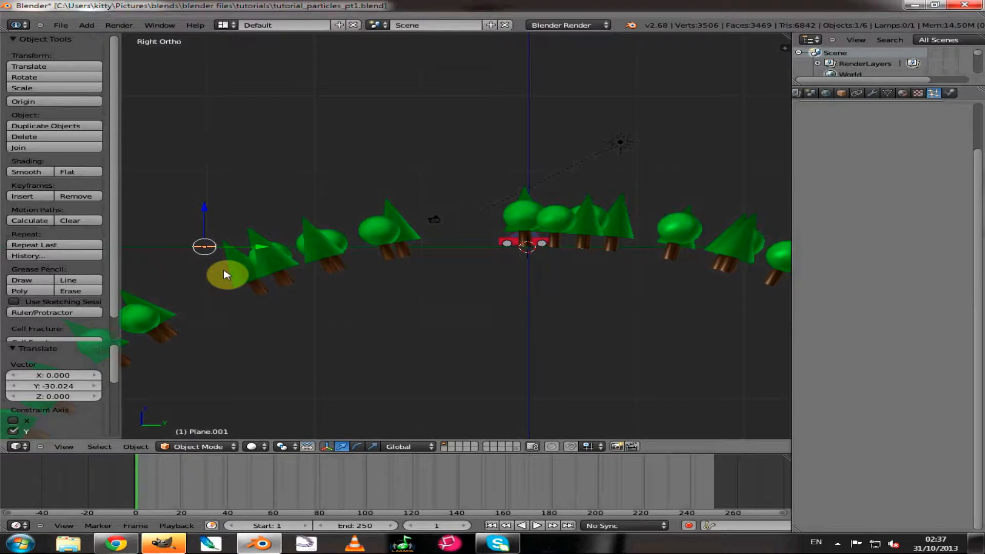
pyautogui.press('r')
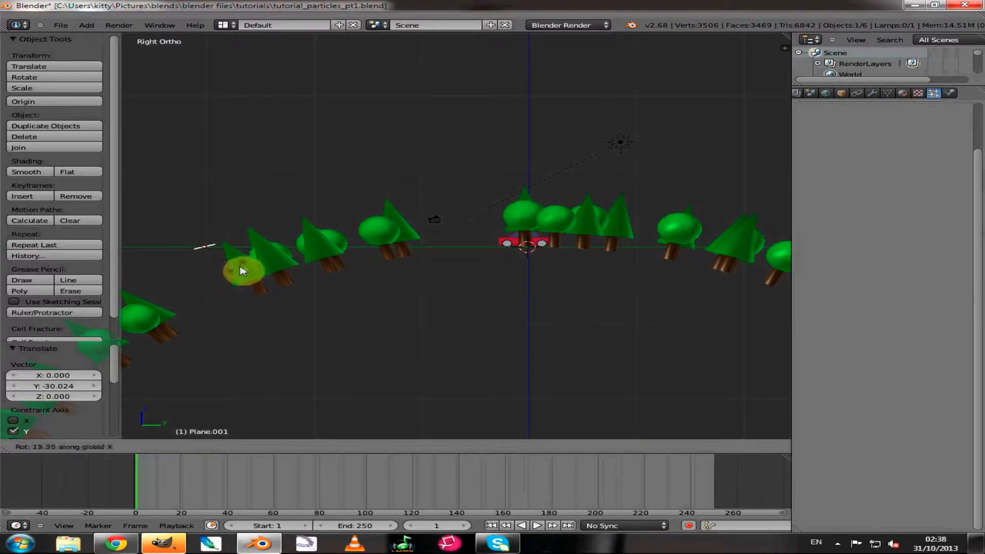
pyautogui.click(225, 222)
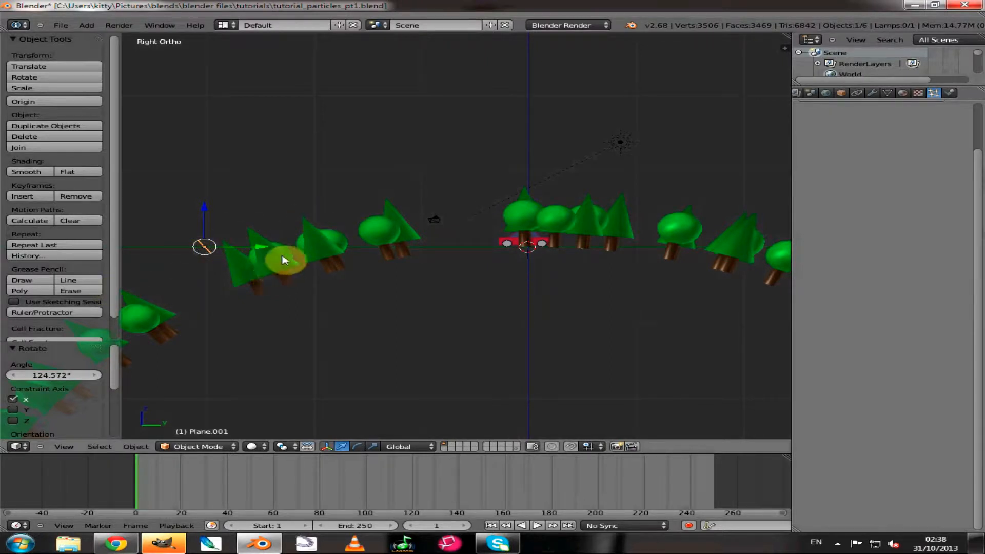
# - Put the rotated plane in Edit Mode and turn on the display of its face normals
pyautogui.keyDown('shift'); pyautogui.moveTo(354, 247); pyautogui.dragTo(526, 250, button='middle'); pyautogui.keyUp('shift')
pyautogui.scroll(6, 351, 284)
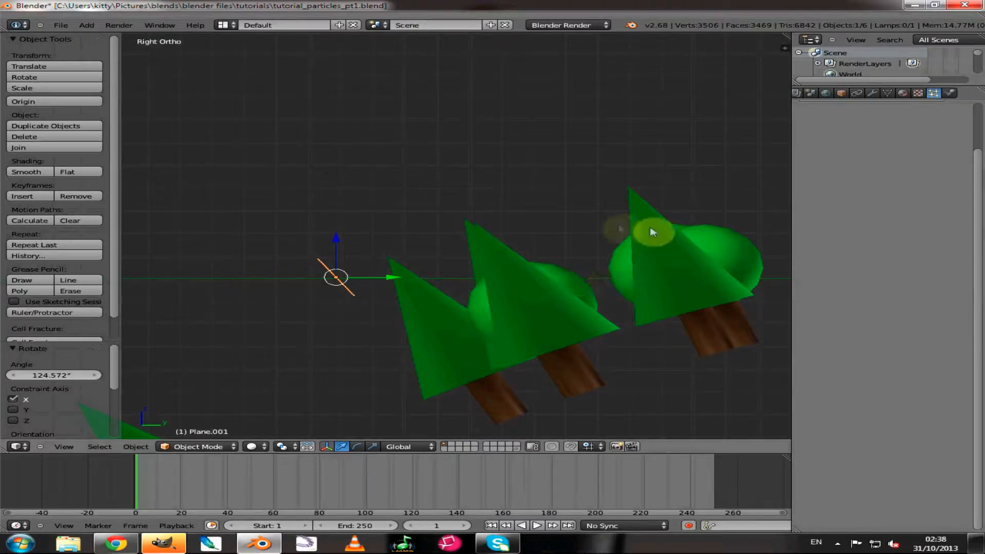
pyautogui.press('n')
pyautogui.scroll(5, 681, 226)
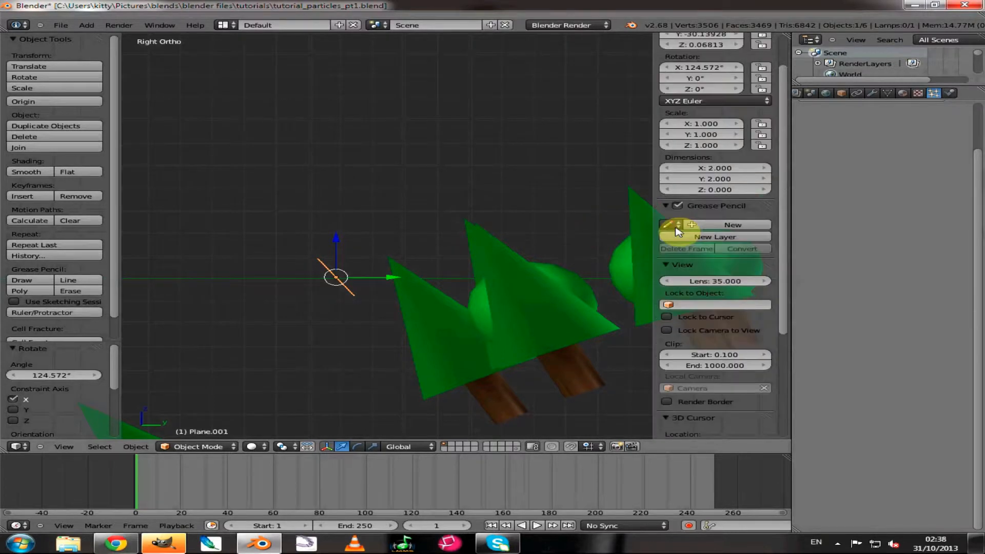
pyautogui.click(205, 447)
pyautogui.click(196, 428)
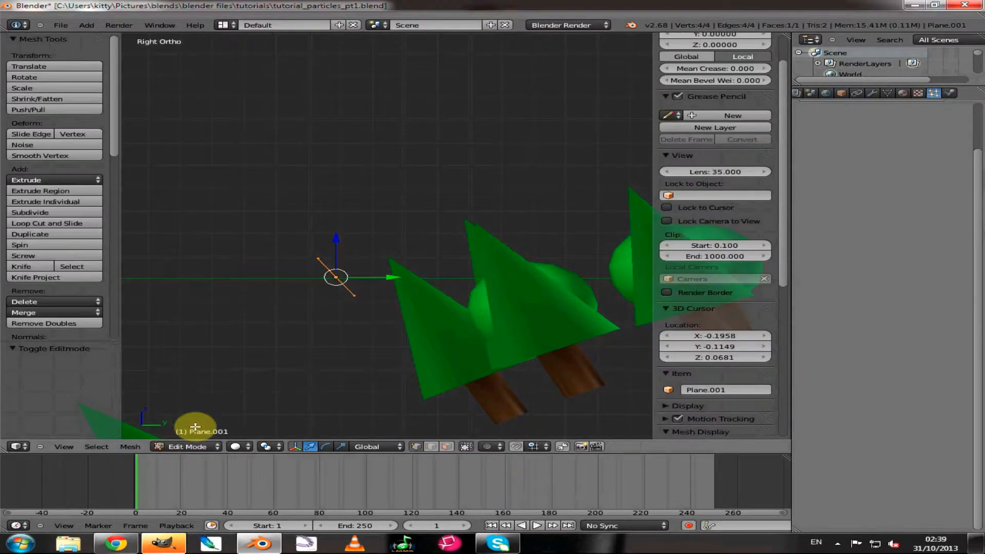
pyautogui.scroll(-8, 705, 218)
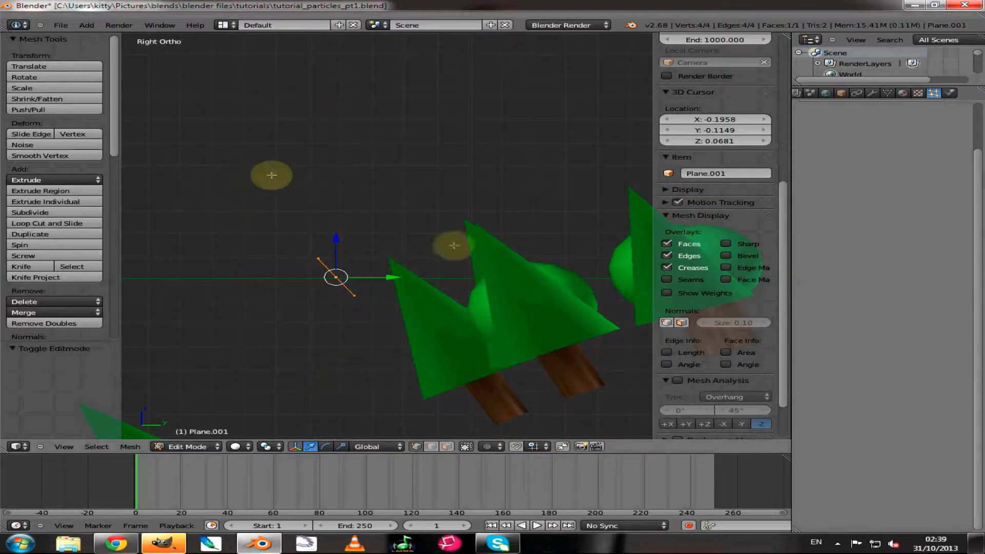
pyautogui.click(682, 323)
# - Set the display size of the plane's face normals to 2.06
pyautogui.moveTo(399, 310); pyautogui.dragTo(386, 328, button='middle')
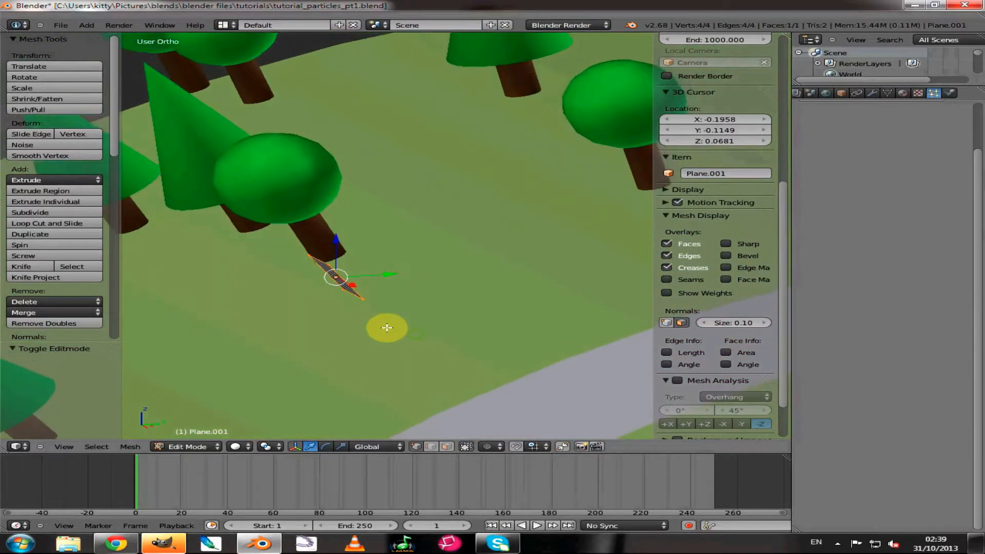
pyautogui.scroll(3, 381, 327)
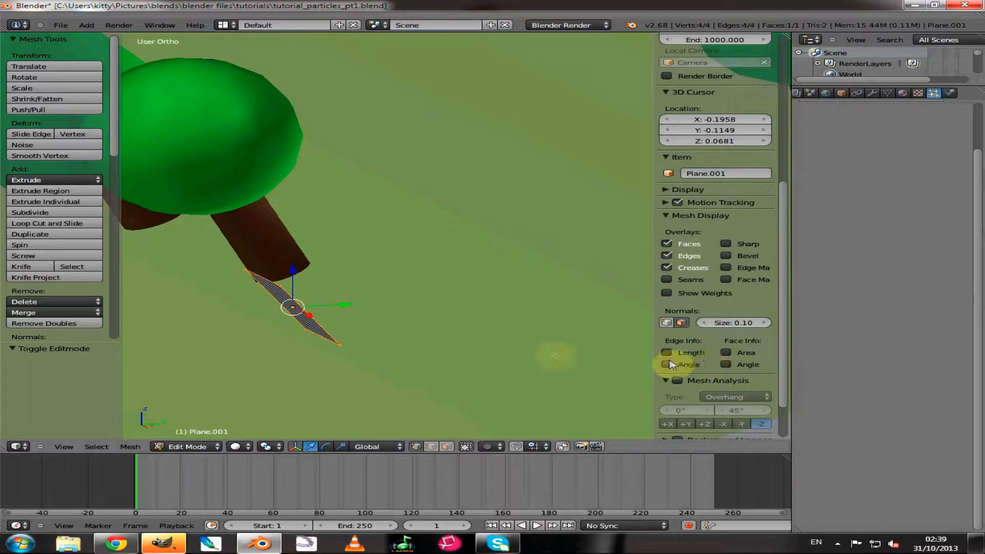
pyautogui.moveTo(553, 354); pyautogui.dragTo(526, 361, button='middle')
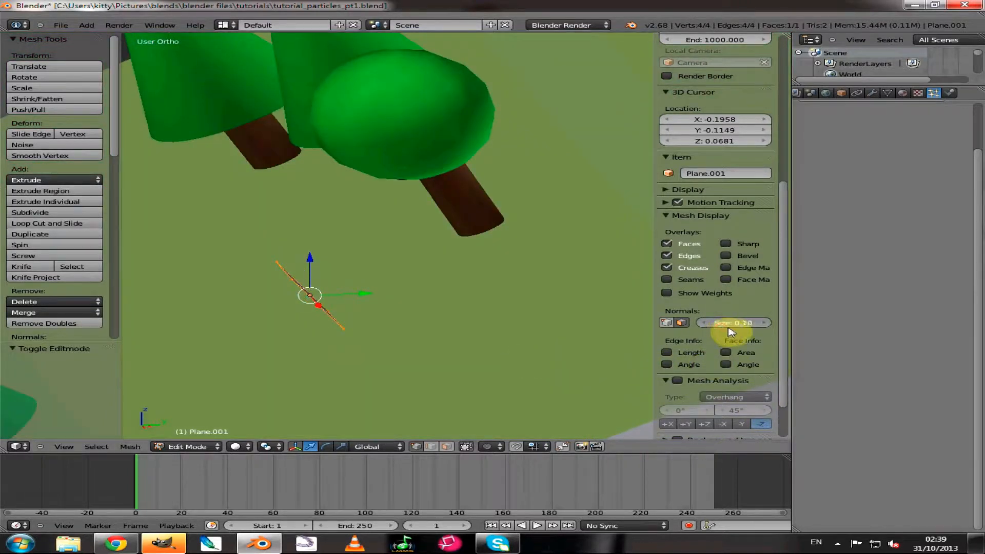
pyautogui.moveTo(730, 331); pyautogui.dragTo(803, 330)
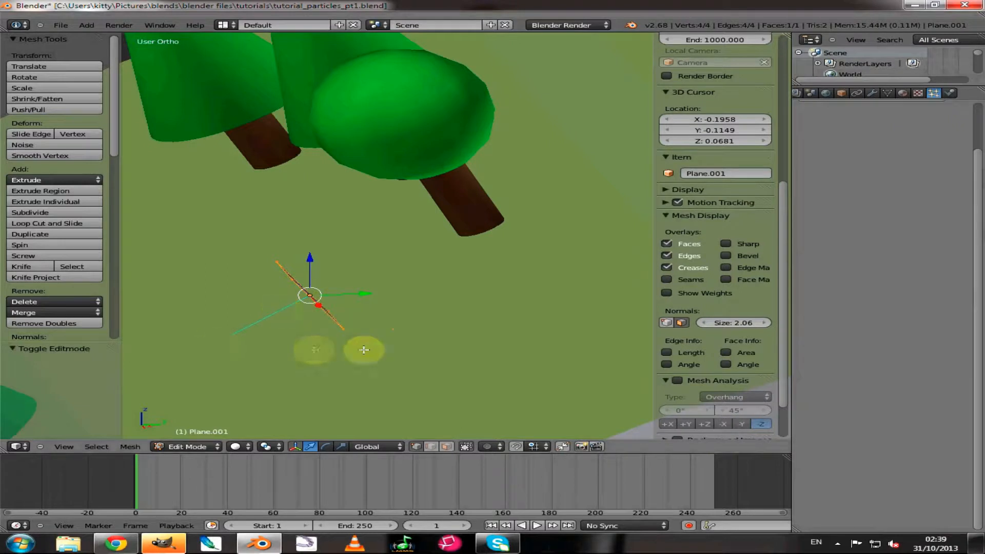
# - Rotate the plane about -178.78° around the X axis in the right orthographic view so its face normal points the opposite way
pyautogui.press('KP_3')
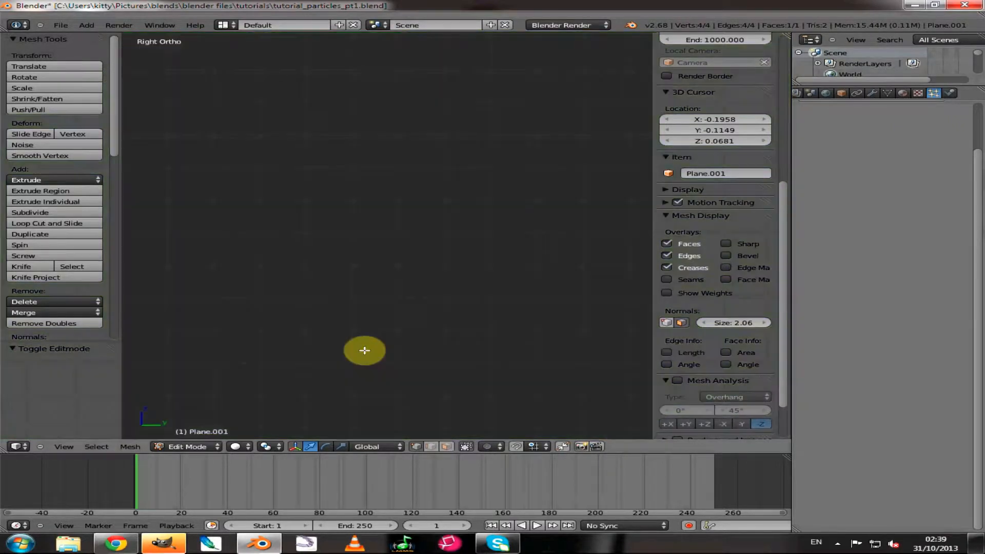
pyautogui.scroll(-8, 365, 349)
pyautogui.keyDown('shift'); pyautogui.moveTo(303, 260); pyautogui.dragTo(421, 317, button='middle'); pyautogui.keyUp('shift')
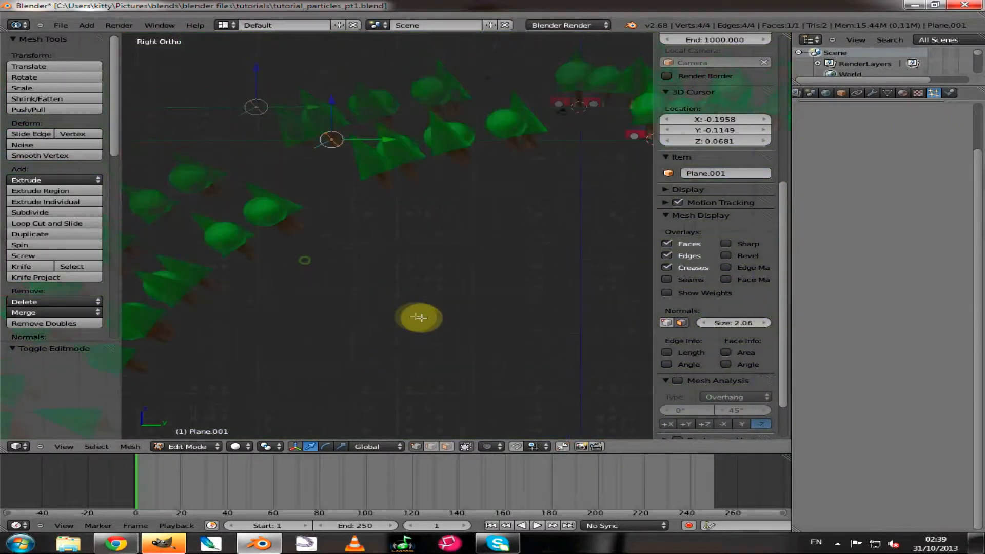
pyautogui.scroll(3, 398, 222)
pyautogui.keyDown('shift'); pyautogui.moveTo(397, 202); pyautogui.dragTo(460, 316, button='middle'); pyautogui.keyUp('shift')
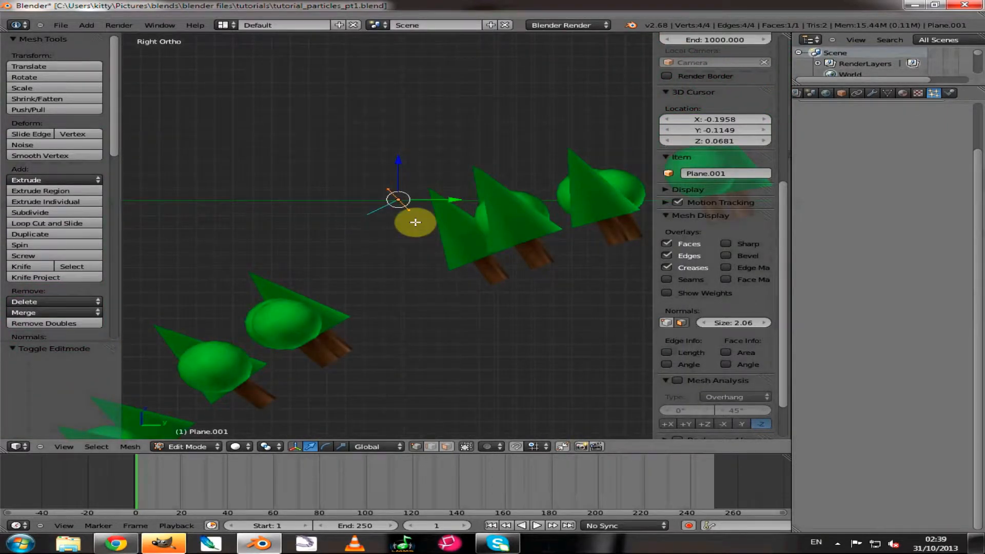
pyautogui.press('r')
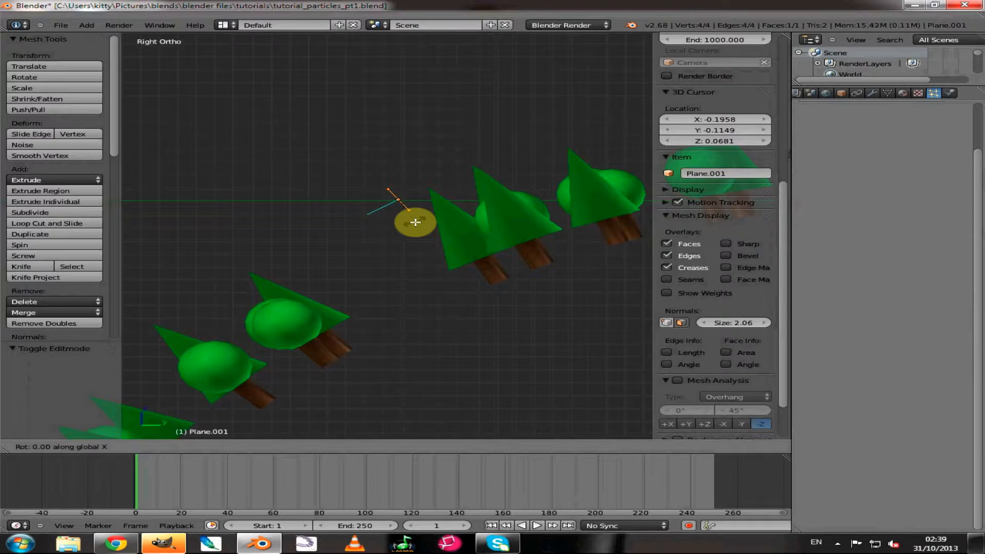
pyautogui.click(366, 157)
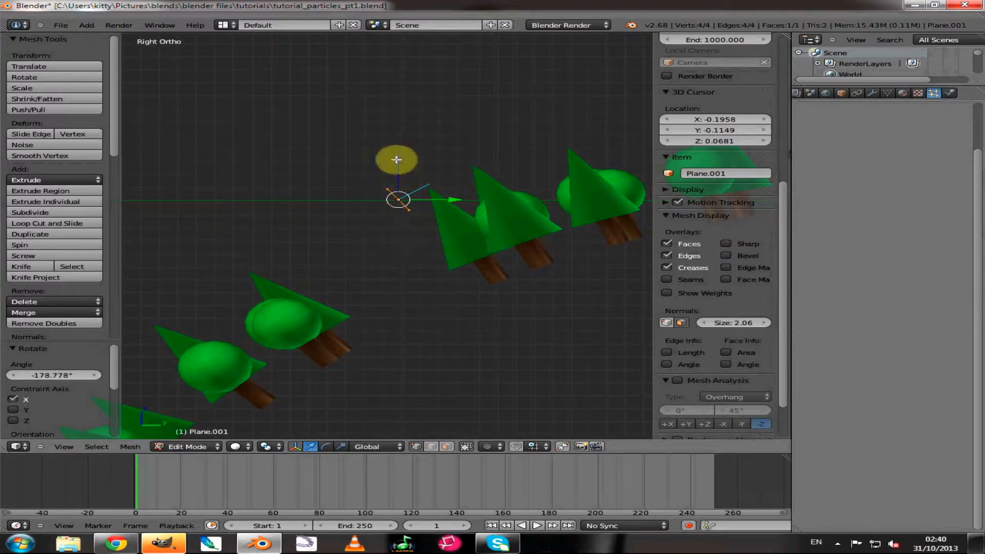
# - Move the plane's face about -5.463 units along the Z axis in the right orthographic view
pyautogui.press('g')
pyautogui.press('z')
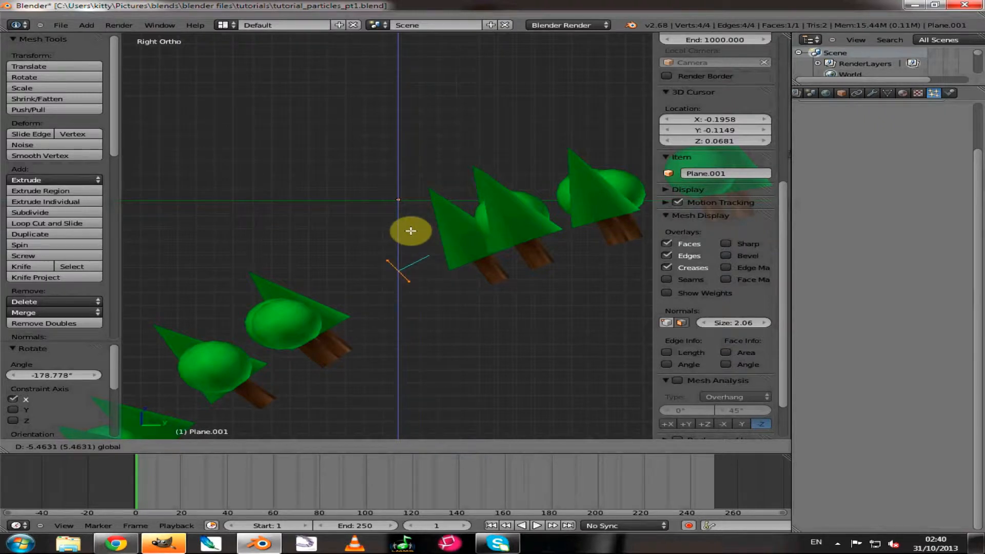
pyautogui.click(410, 230)
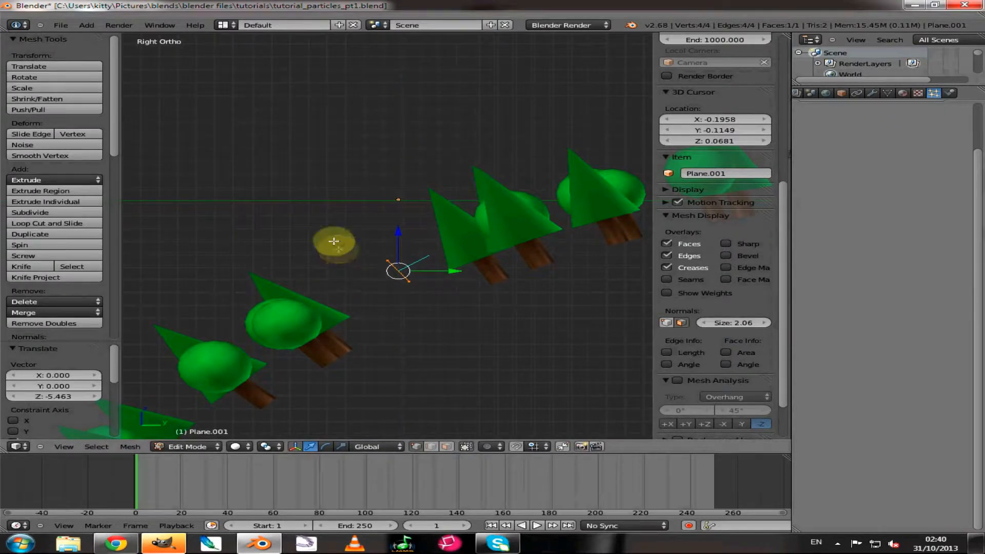
# - Turn off the display of the plane's face normals
pyautogui.moveTo(341, 244); pyautogui.dragTo(497, 269, button='middle')
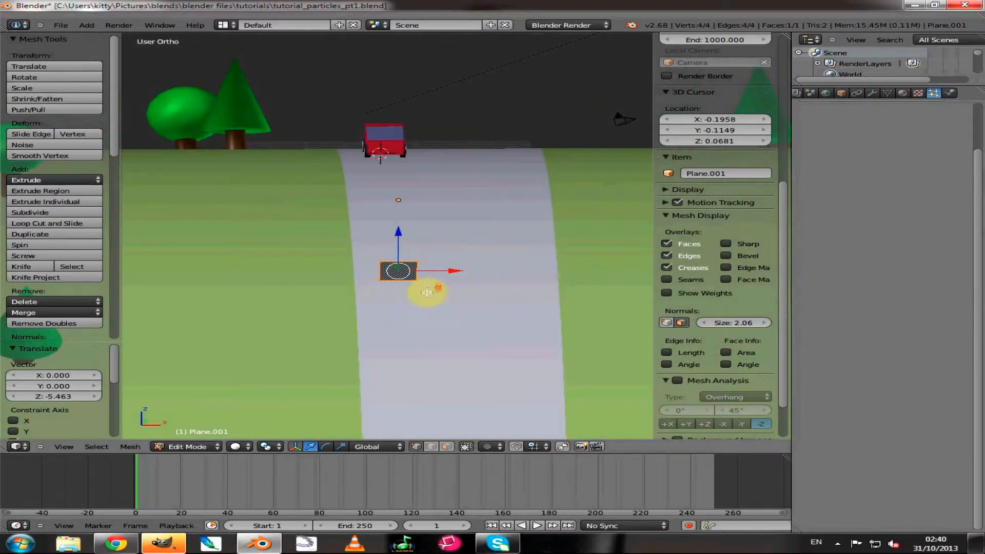
pyautogui.scroll(-5, 424, 290)
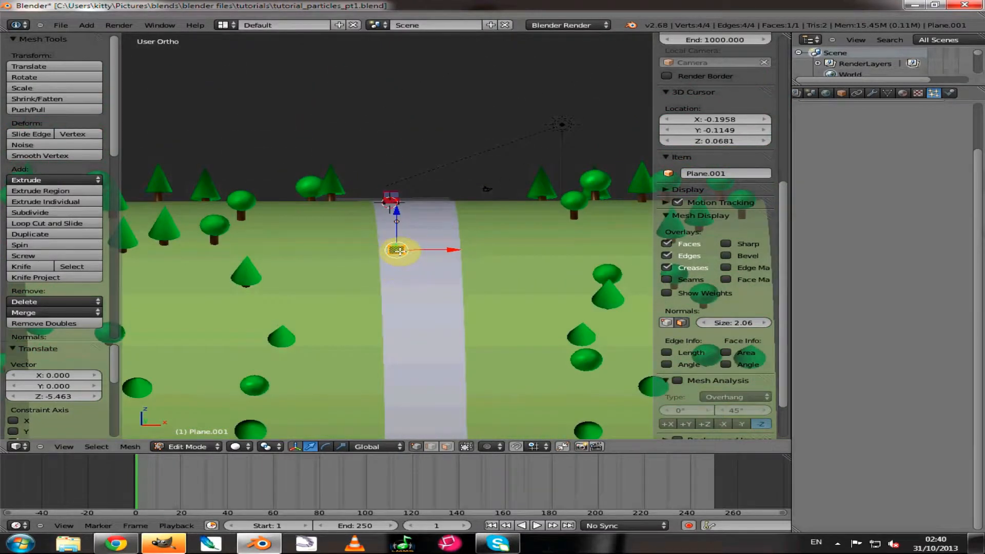
pyautogui.click(680, 321)
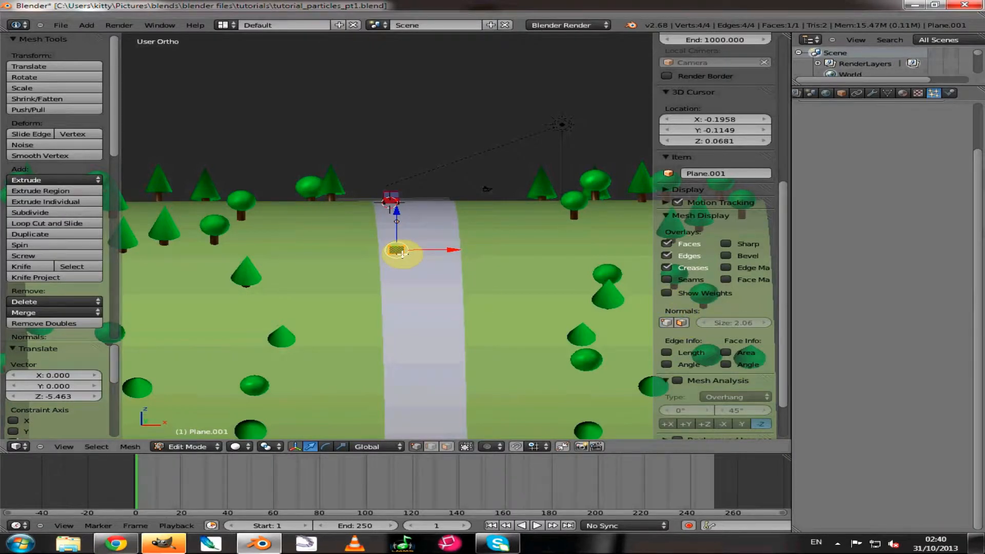
# - Scale the plane by about 44.086 along the X axis so it spans most of the landscape's width
pyautogui.press('s')
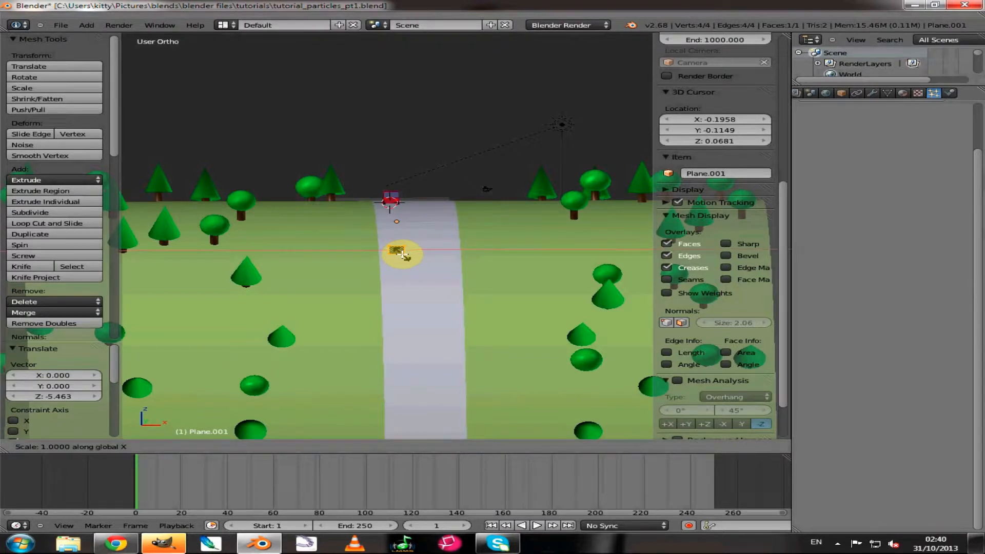
pyautogui.click(663, 389)
pyautogui.scroll(-2, 409, 262)
pyautogui.scroll(-3, 409, 262)
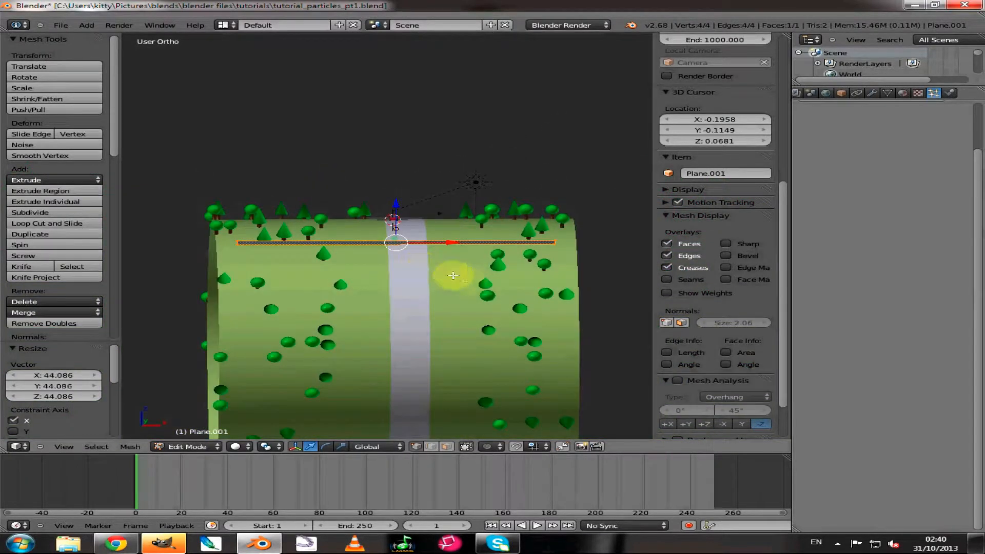
# - Inspect the widened plane from the side and return it to Object Mode
pyautogui.moveTo(461, 285); pyautogui.dragTo(301, 281, button='middle')
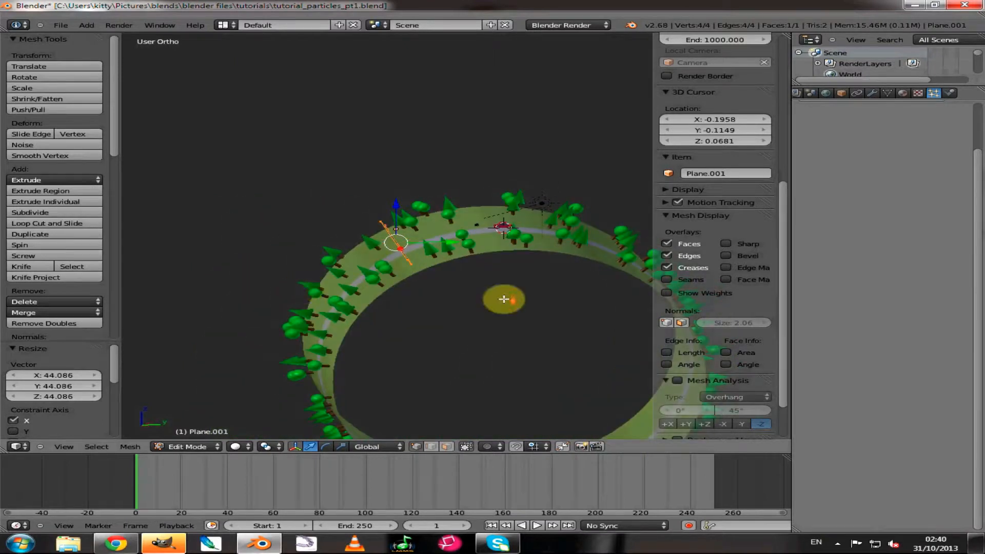
pyautogui.scroll(5, 503, 298)
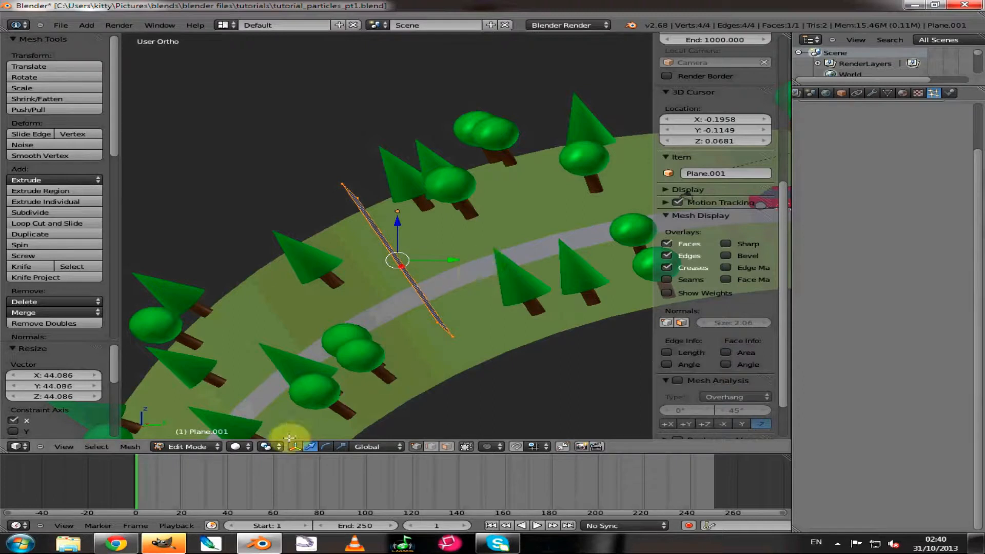
pyautogui.click(197, 447)
pyautogui.click(182, 434)
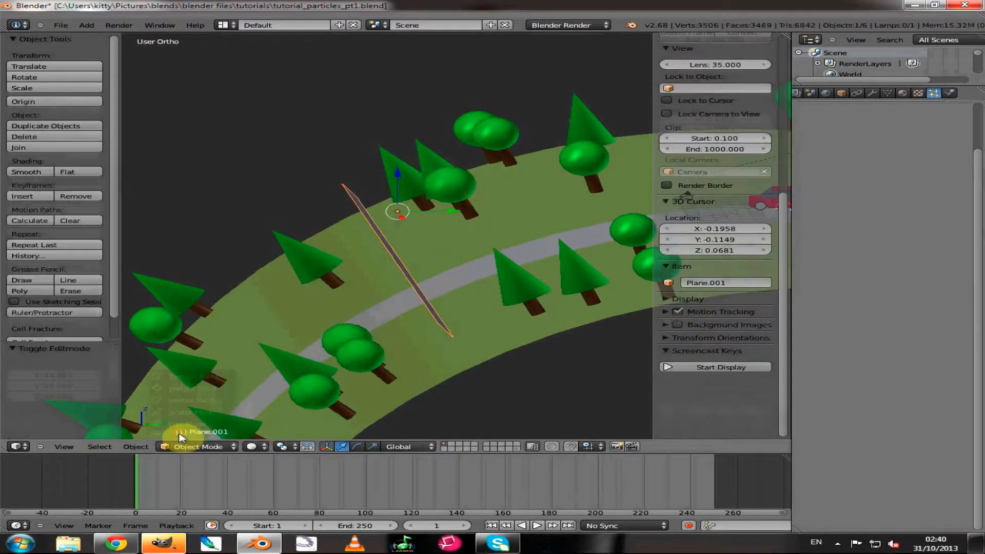
pyautogui.moveTo(424, 326)
pyautogui.mouseDown(button='middle')
pyautogui.moveTo(352, 315)
pyautogui.moveTo(408, 316)
pyautogui.mouseUp(button='middle')
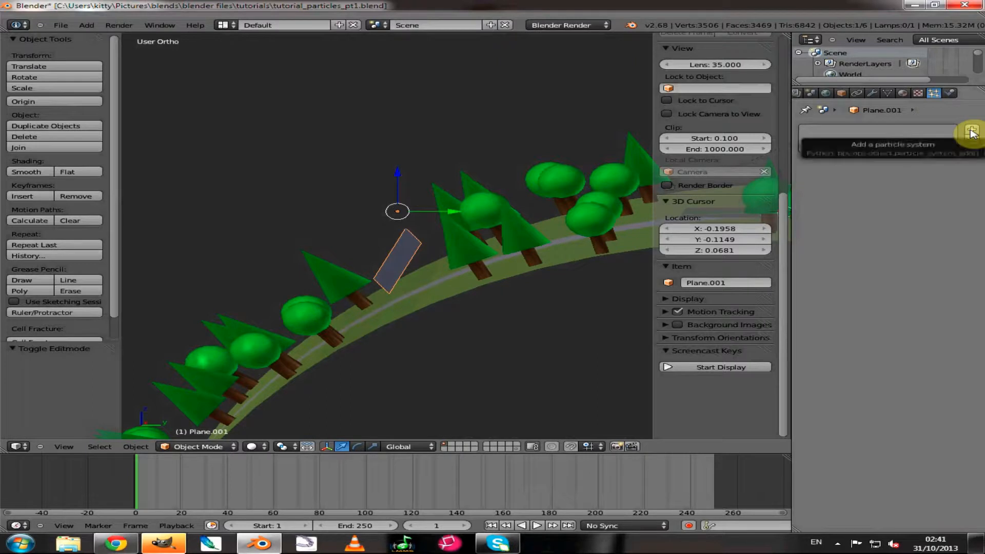
# - Add a particle system to the widened plane and name both the system and its settings leaves
pyautogui.click(972, 132)
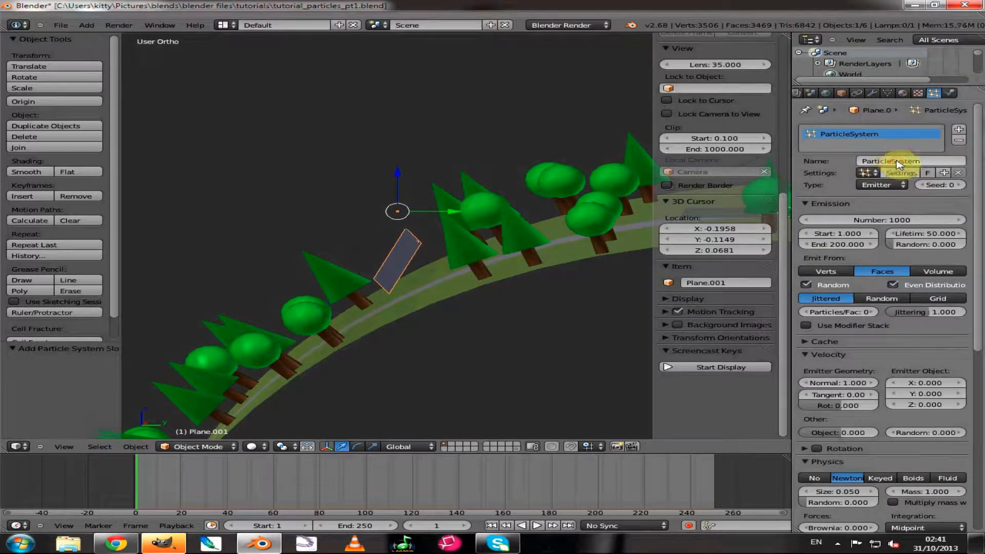
pyautogui.click(895, 162)
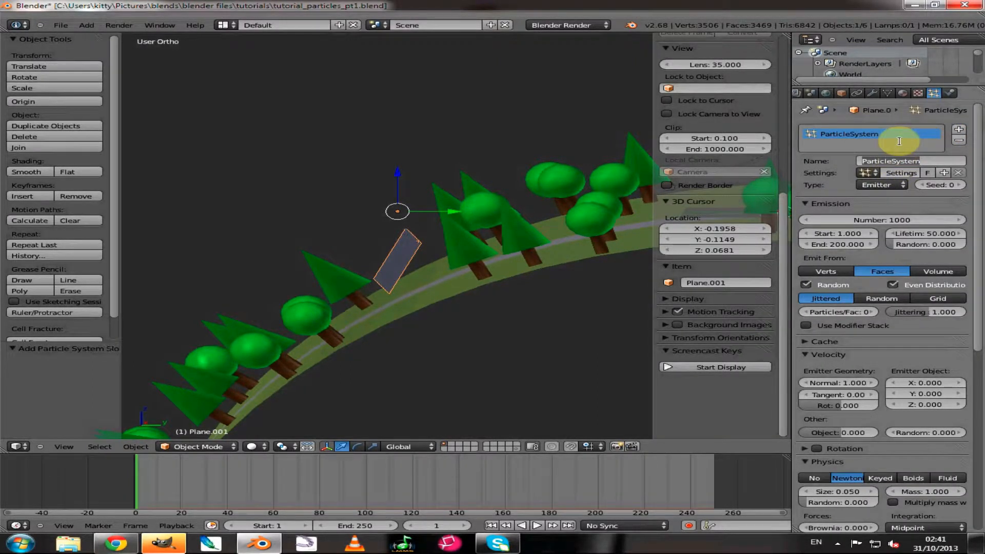
pyautogui.press('Return')
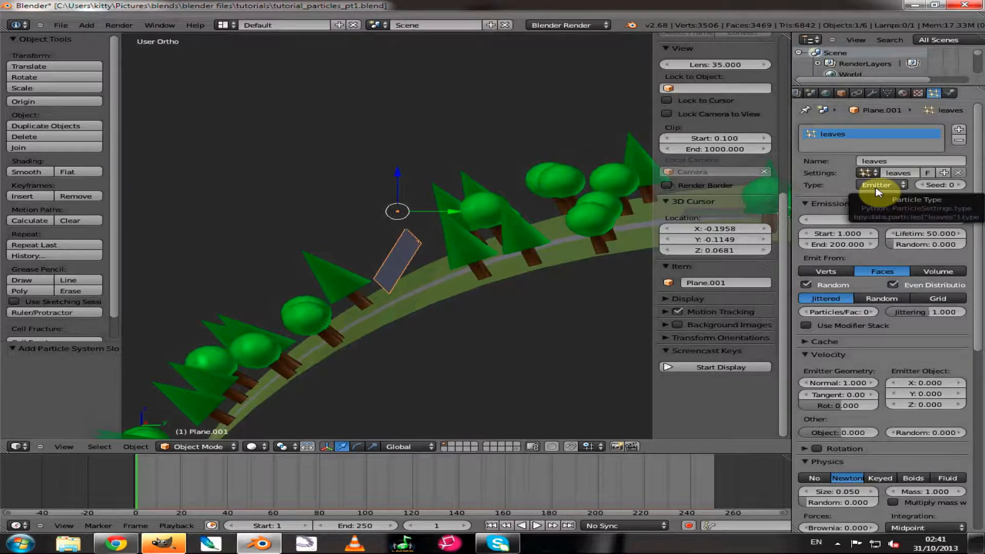
# - Set the leaves emission number to 3000 and the particle lifetime to 200 frames
pyautogui.click(878, 220)
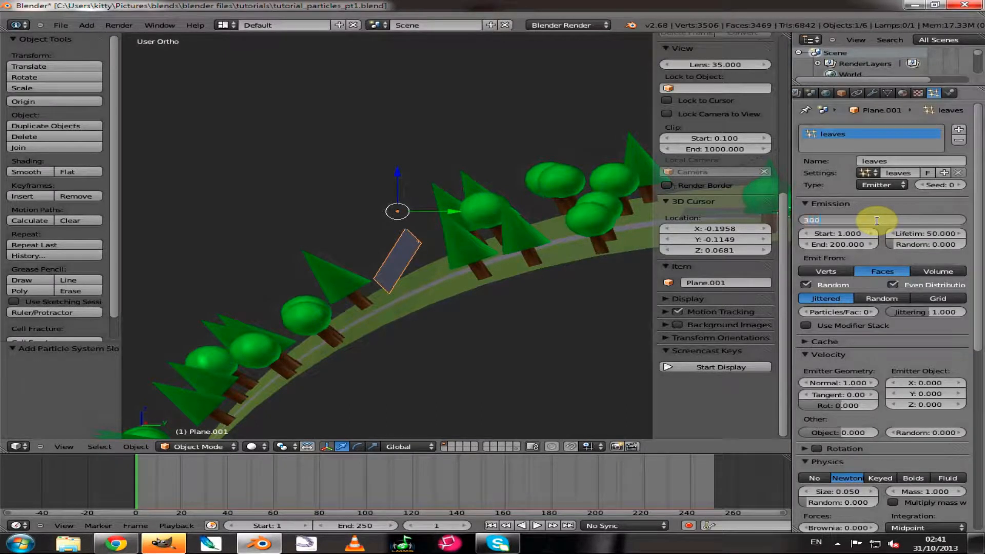
pyautogui.press('Return')
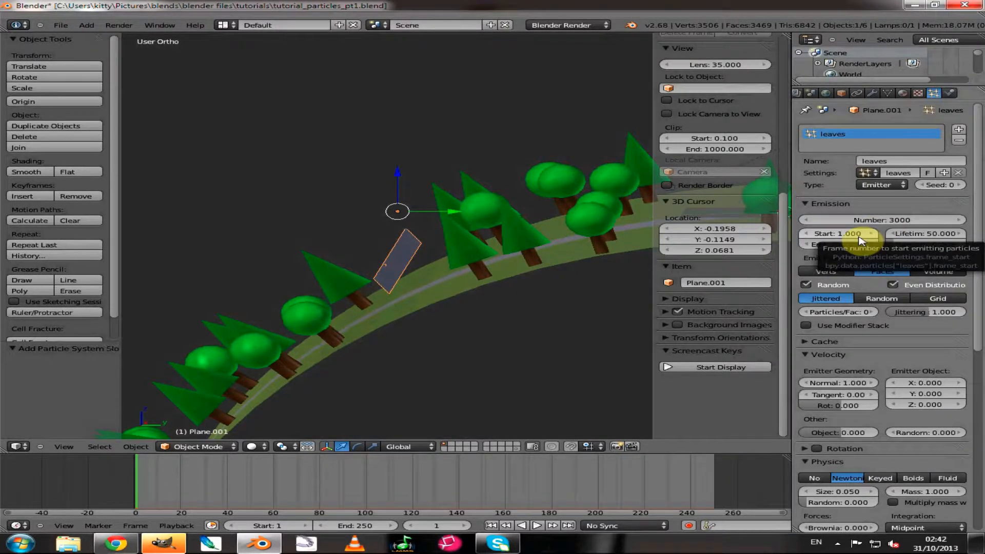
pyautogui.click(925, 235)
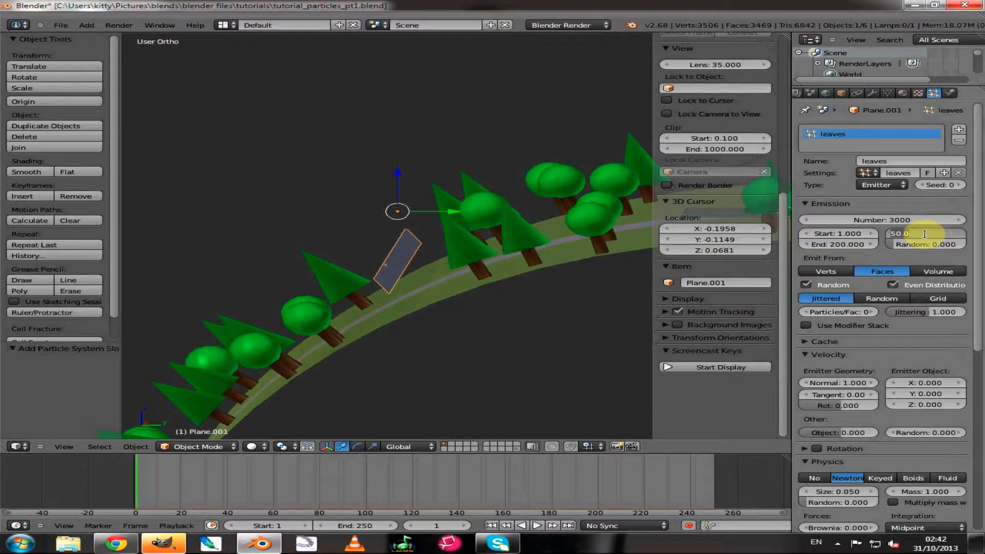
pyautogui.write('200')
pyautogui.press('Return')
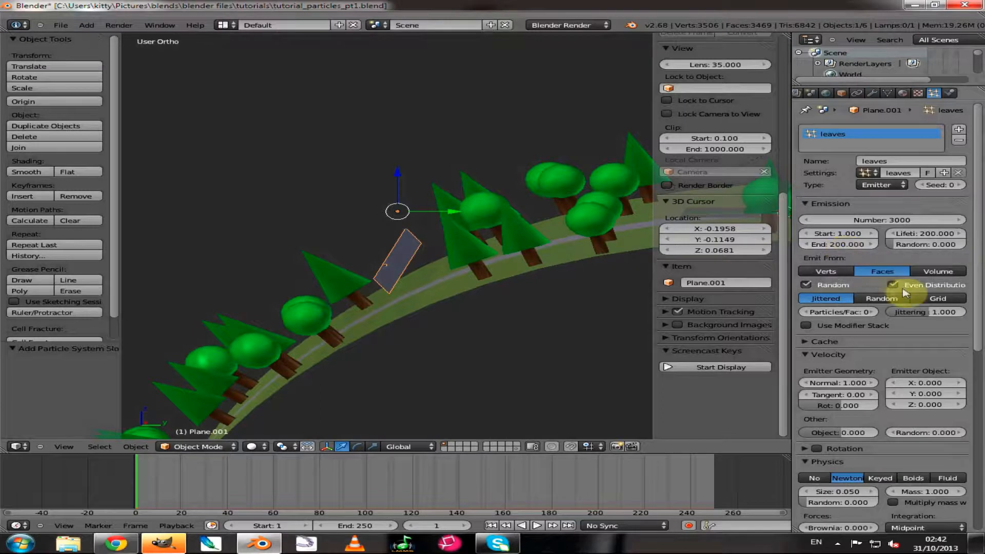
# - Set the leaves' face emission distribution to Random and check the particle Cache settings
pyautogui.scroll(-2, 830, 262)
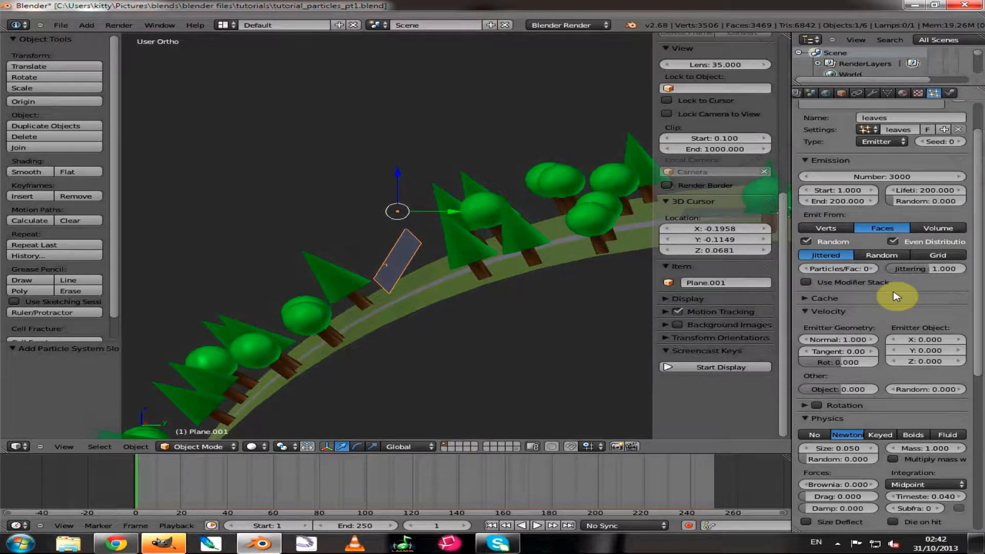
pyautogui.click(881, 257)
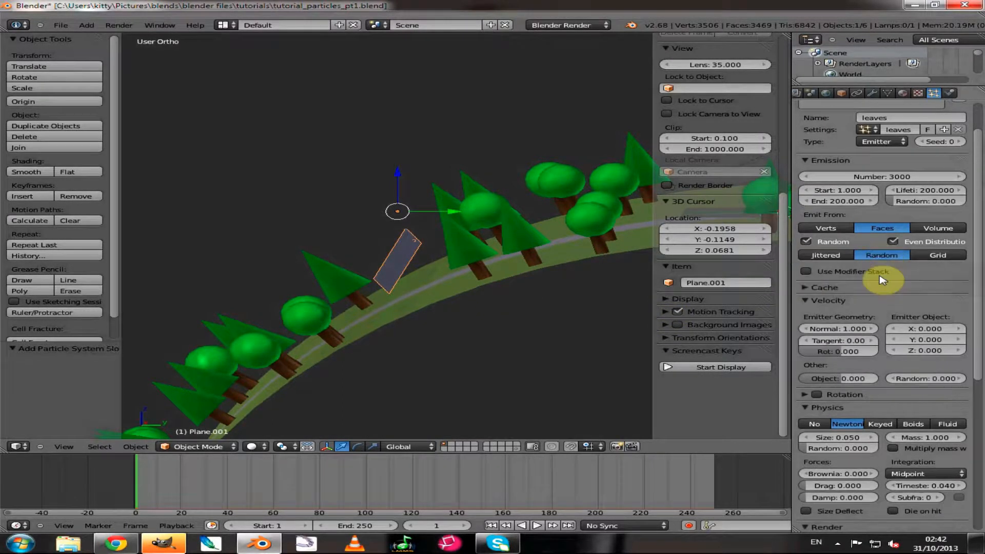
pyautogui.scroll(-2, 866, 255)
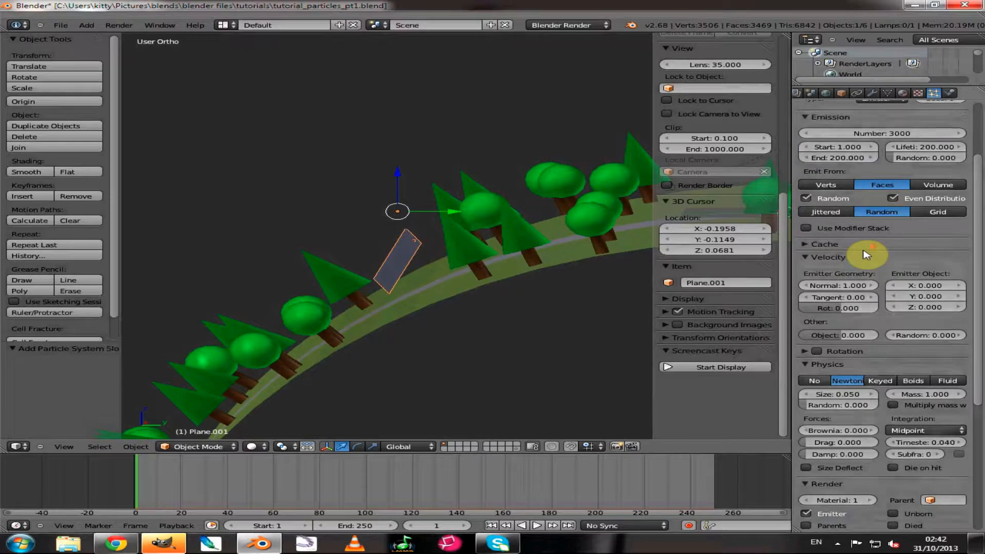
pyautogui.scroll(-1, 846, 238)
pyautogui.click(836, 225)
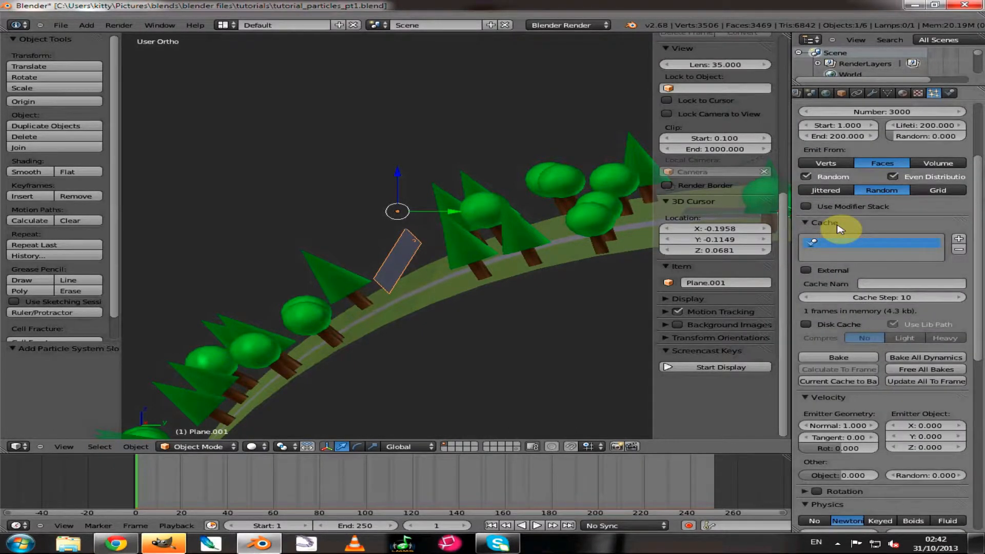
pyautogui.click(806, 223)
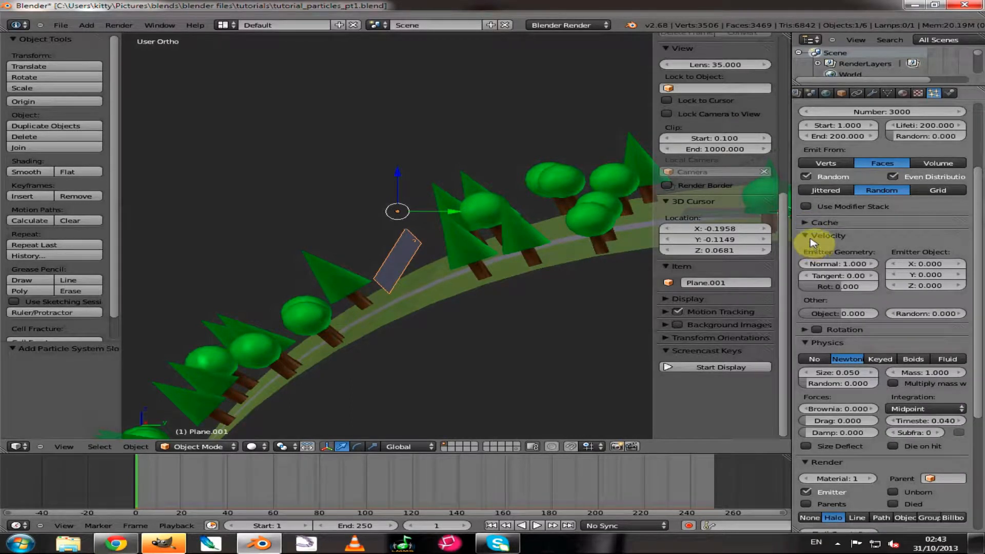
# - Play the animation in the right orthographic view to examine how the particles travel from the plane relative to the car
pyautogui.keyDown('shift'); pyautogui.moveTo(569, 266); pyautogui.dragTo(332, 245, button='middle'); pyautogui.keyUp('shift')
pyautogui.scroll(-4, 334, 242)
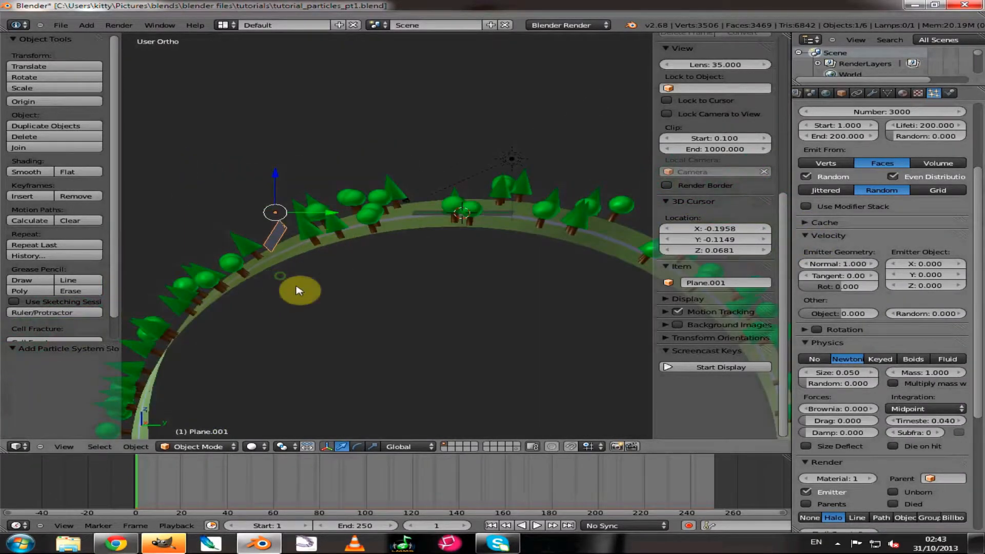
pyautogui.moveTo(297, 290); pyautogui.dragTo(315, 259, button='middle')
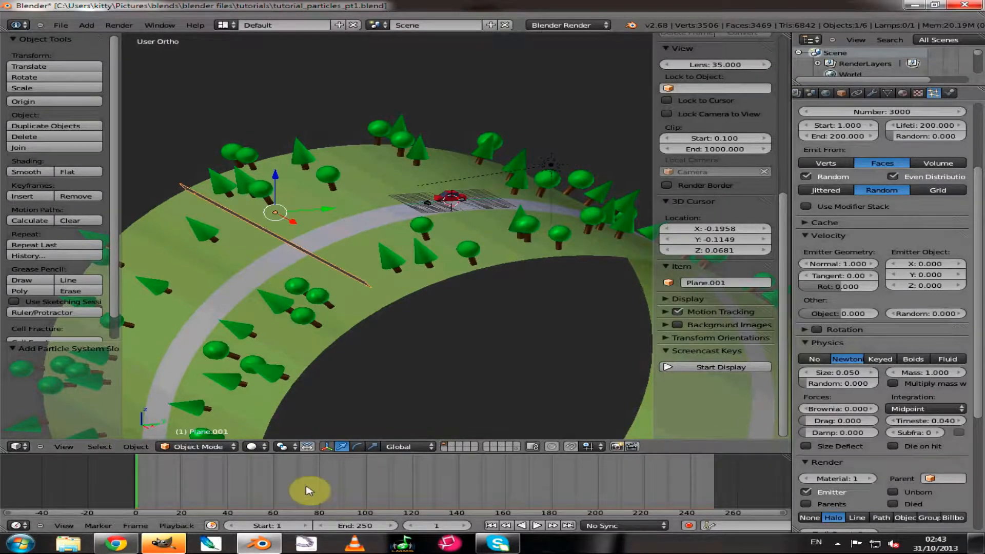
pyautogui.click(537, 525)
pyautogui.press('KP_3')
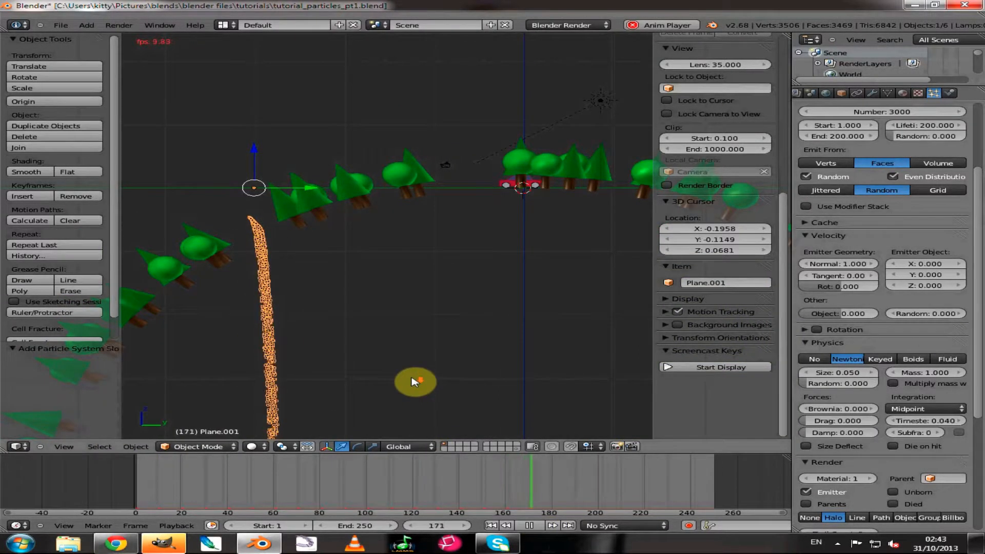
pyautogui.scroll(-1, 413, 382)
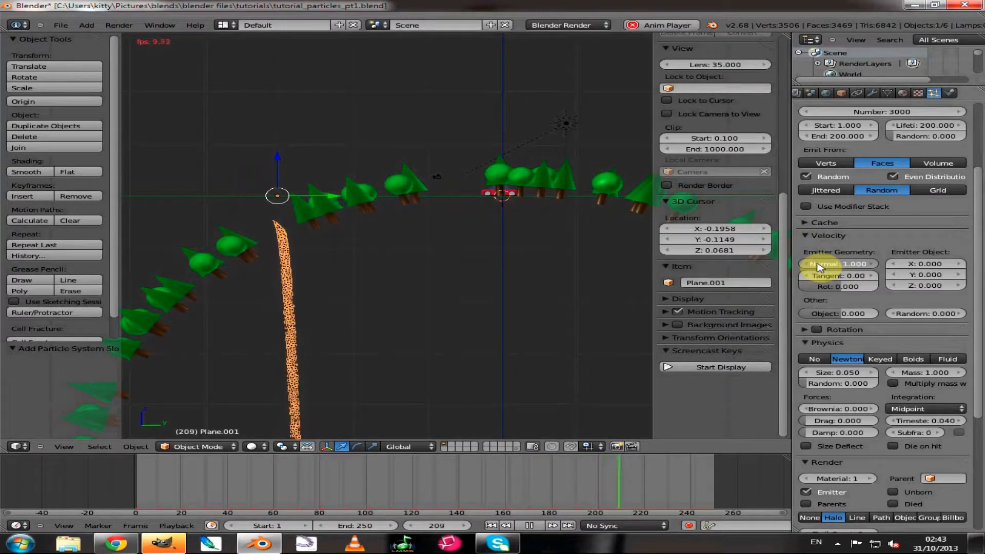
# - Set the leaves' emitter geometry velocity to 21.5 for Normal and 0.295 for Rot
pyautogui.moveTo(819, 266); pyautogui.dragTo(979, 267)
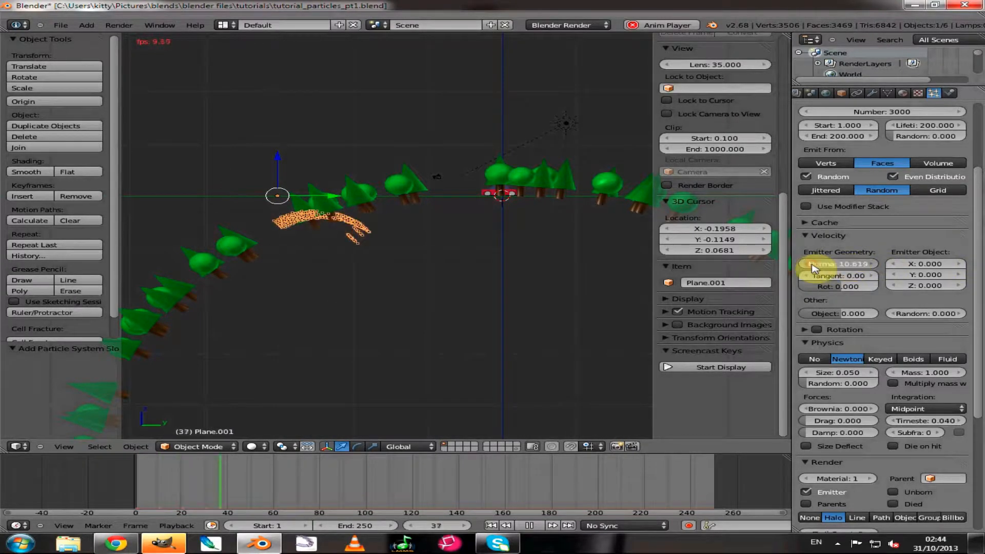
pyautogui.moveTo(854, 267); pyautogui.dragTo(982, 266)
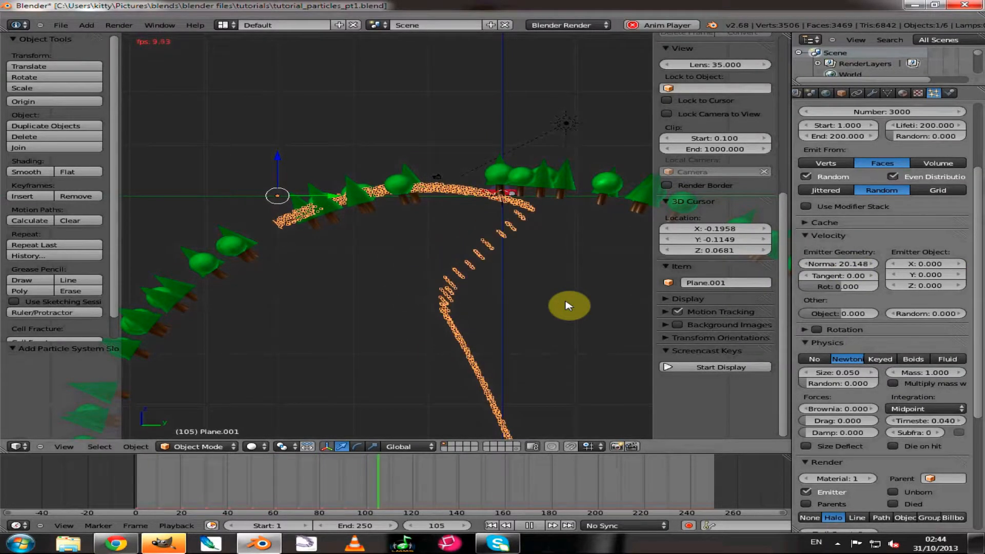
pyautogui.click(826, 264)
pyautogui.write('23.0')
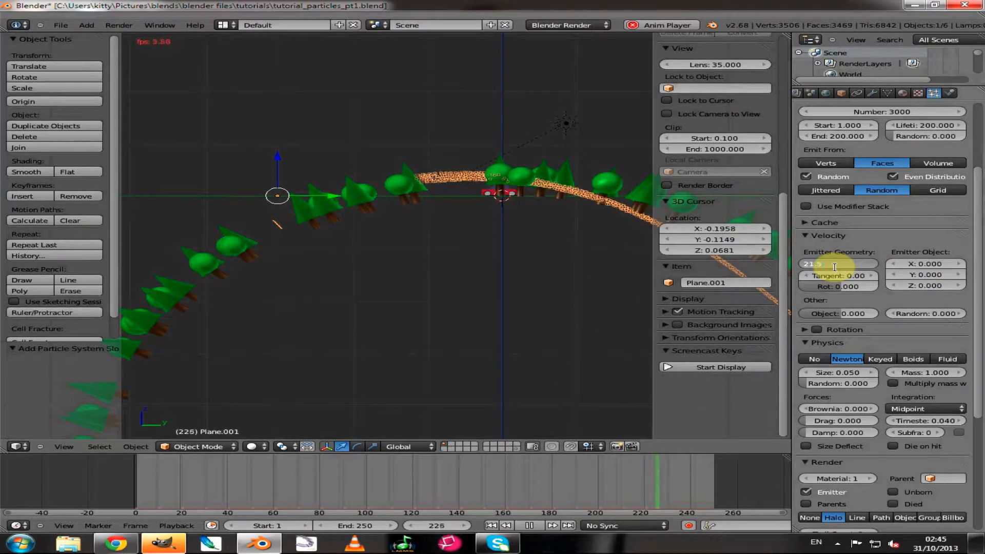
pyautogui.press('Return')
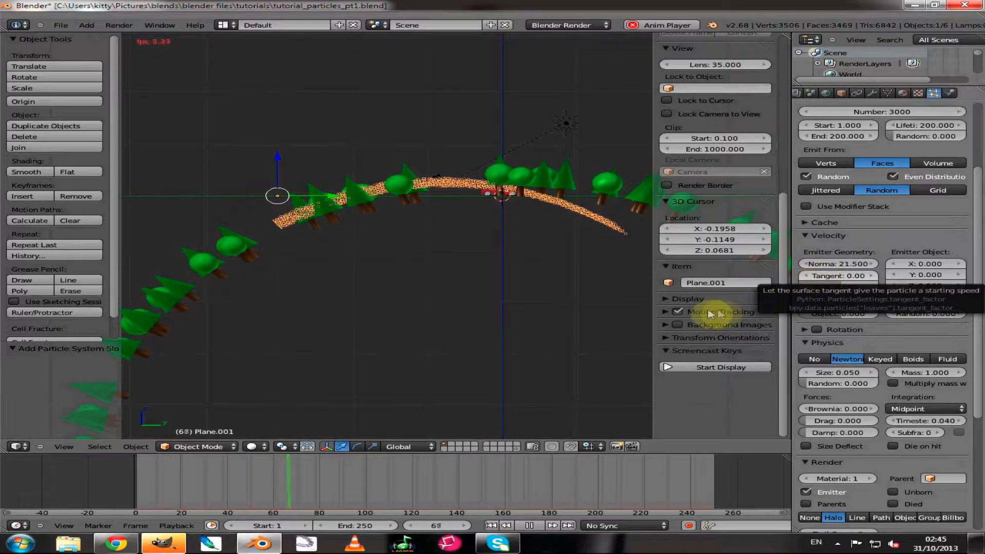
pyautogui.press('KP_5')
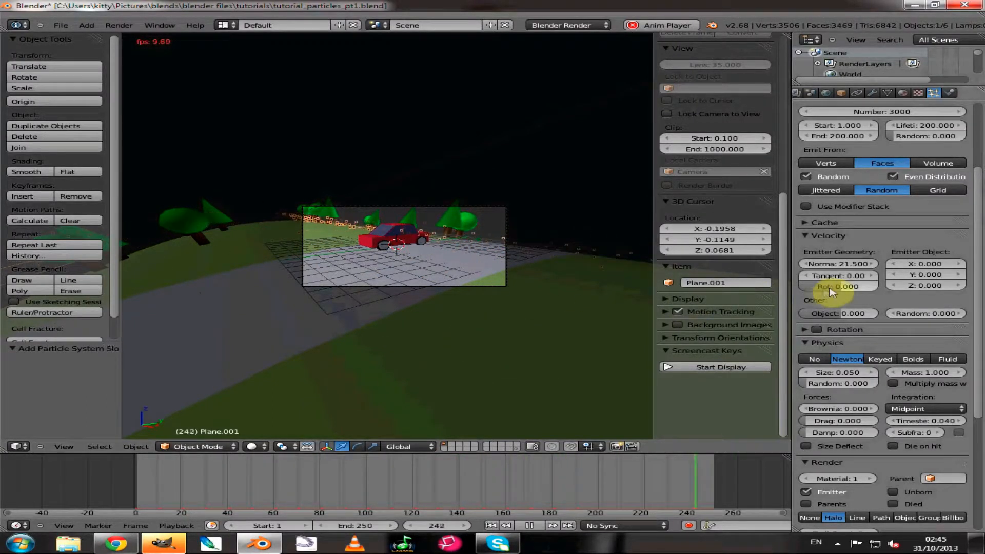
pyautogui.moveTo(837, 291); pyautogui.dragTo(828, 322)
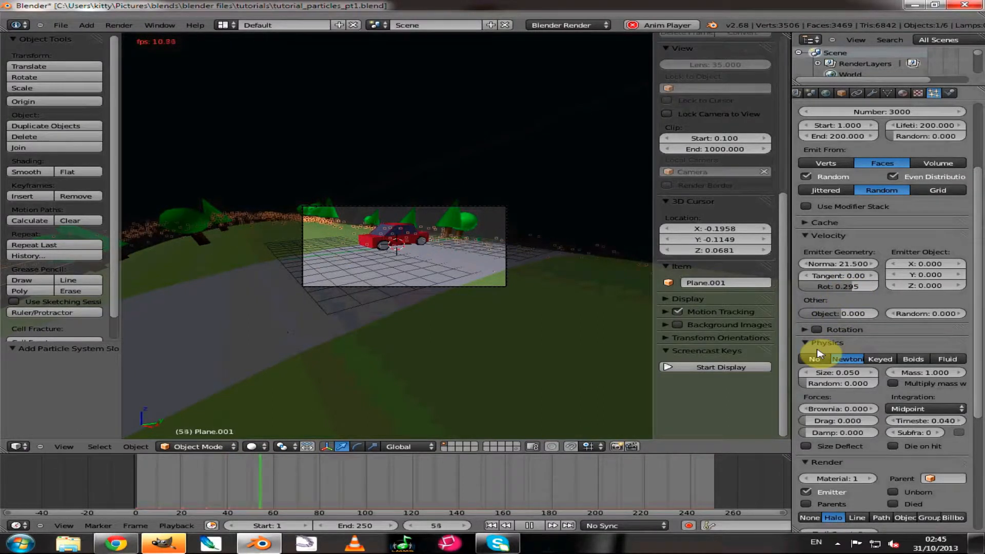
# - Enable Rotation for the leaf particles and set the initial orientation's Random value to 0.505
pyautogui.click(820, 331)
pyautogui.click(817, 330)
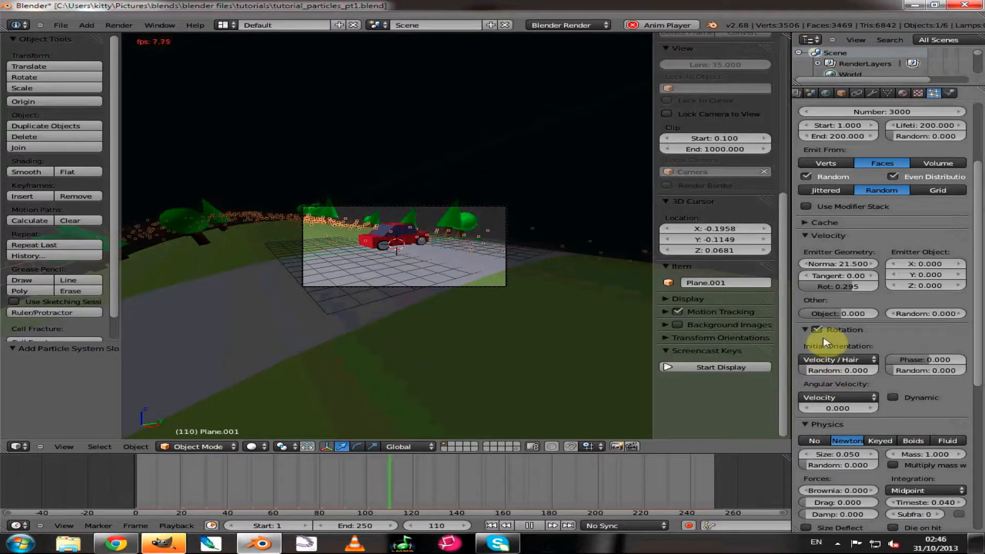
pyautogui.moveTo(813, 374); pyautogui.dragTo(827, 376)
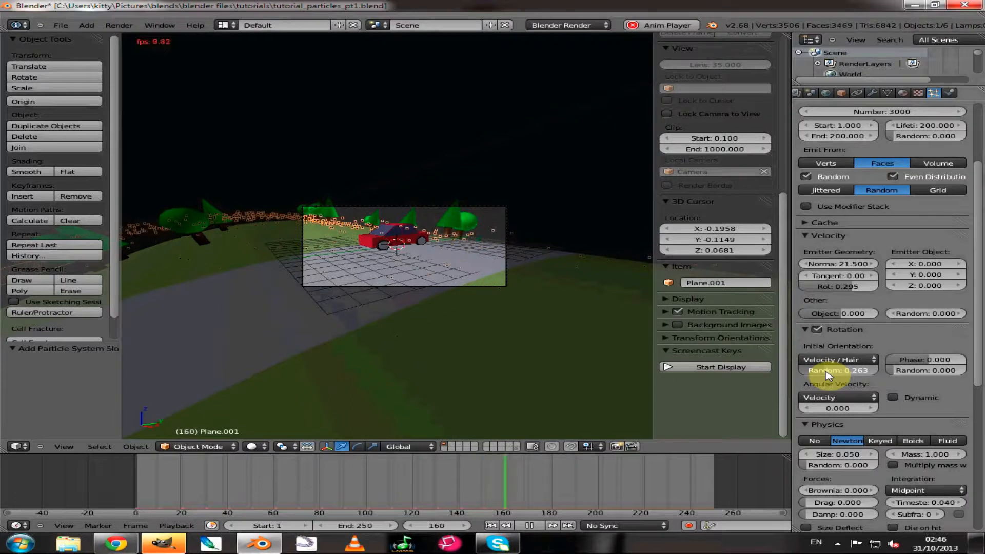
pyautogui.moveTo(829, 376); pyautogui.dragTo(847, 374)
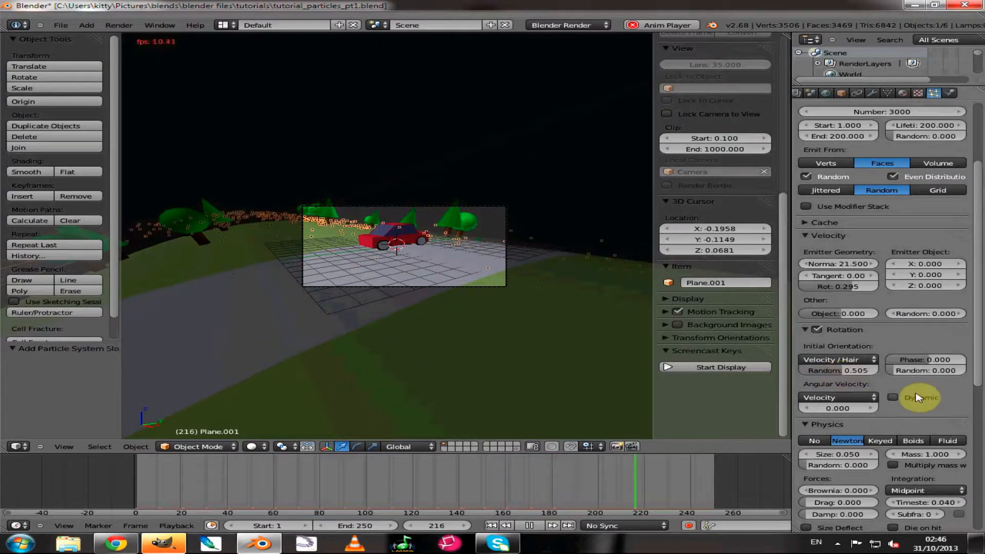
# - Turn on Dynamic rotation for the leaves and set their angular velocity to 0.726
pyautogui.scroll(-1, 898, 380)
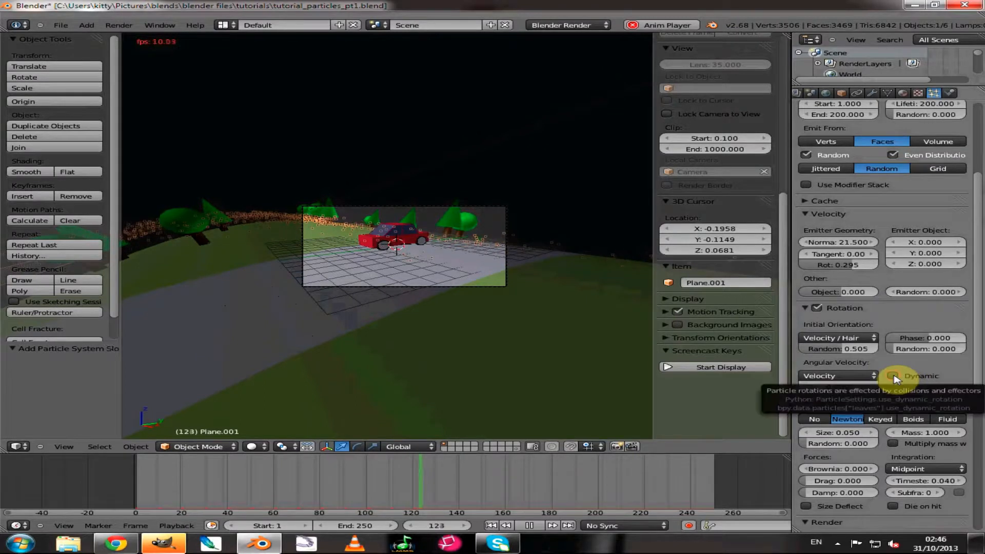
pyautogui.click(895, 379)
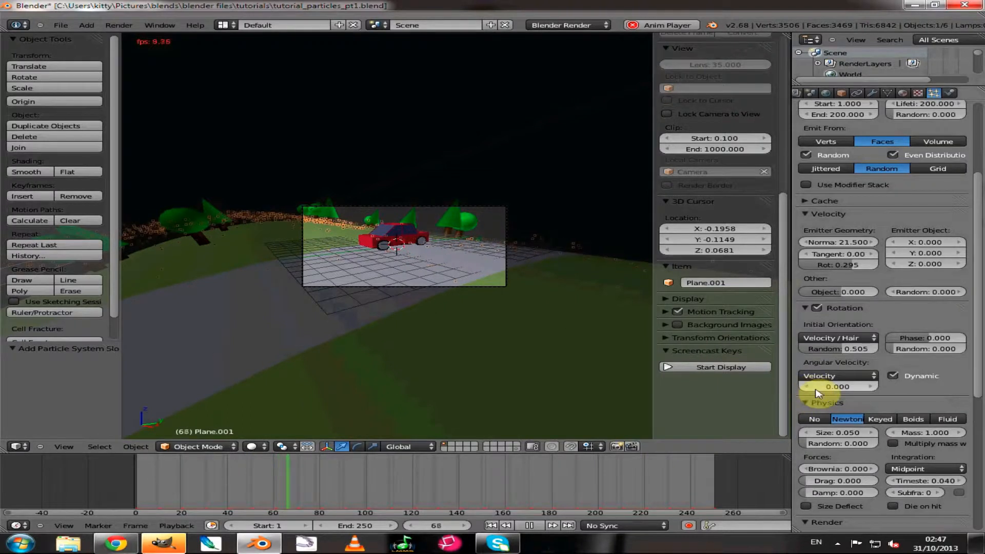
pyautogui.moveTo(815, 393); pyautogui.dragTo(850, 393)
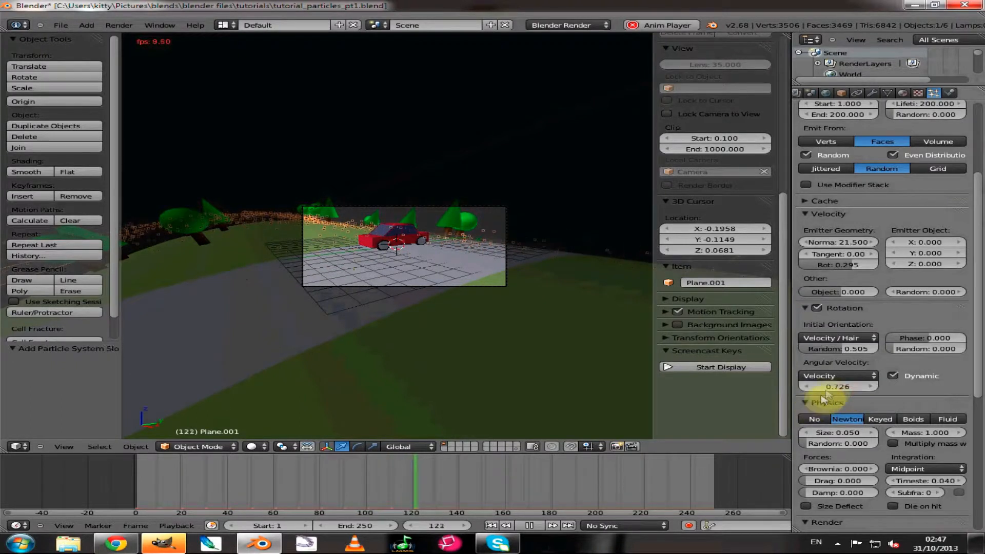
# - Set the random size variation of the leaf particles to 0.337 in their physics settings
pyautogui.scroll(-2, 914, 382)
pyautogui.scroll(-1, 811, 382)
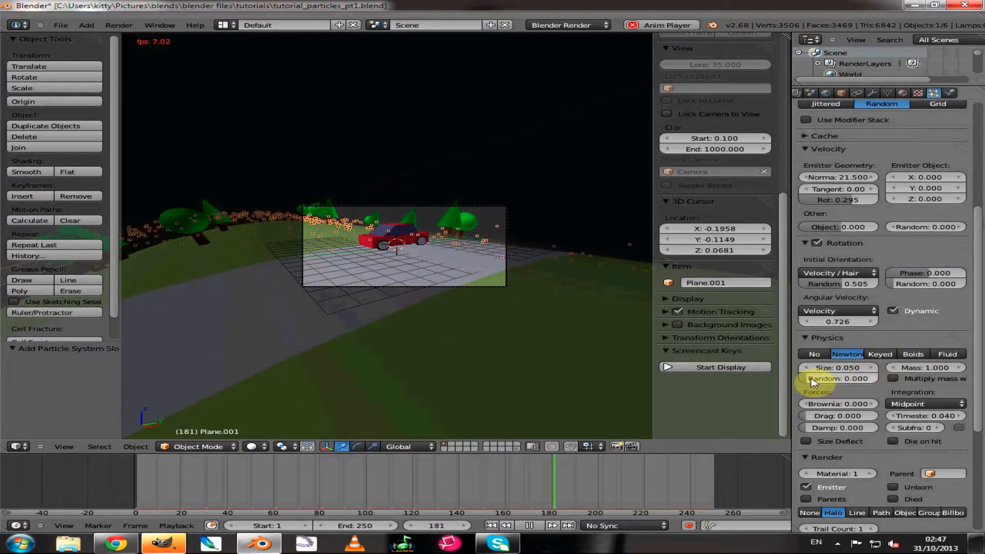
pyautogui.moveTo(804, 382); pyautogui.dragTo(829, 381)
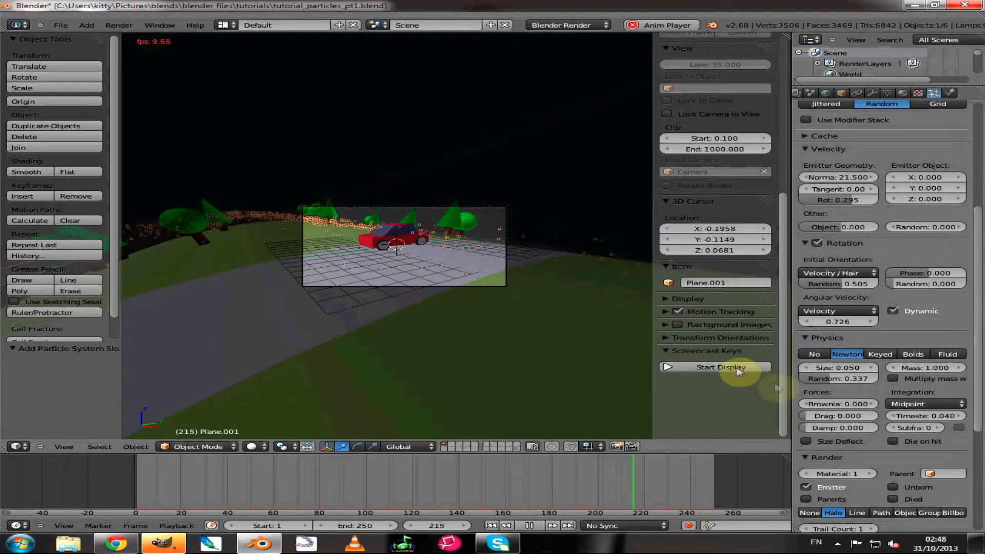
# - Set the leaves' physics forces to 0.291 Brownian, 0.179 drag and 0 damp
pyautogui.moveTo(820, 404); pyautogui.dragTo(884, 410)
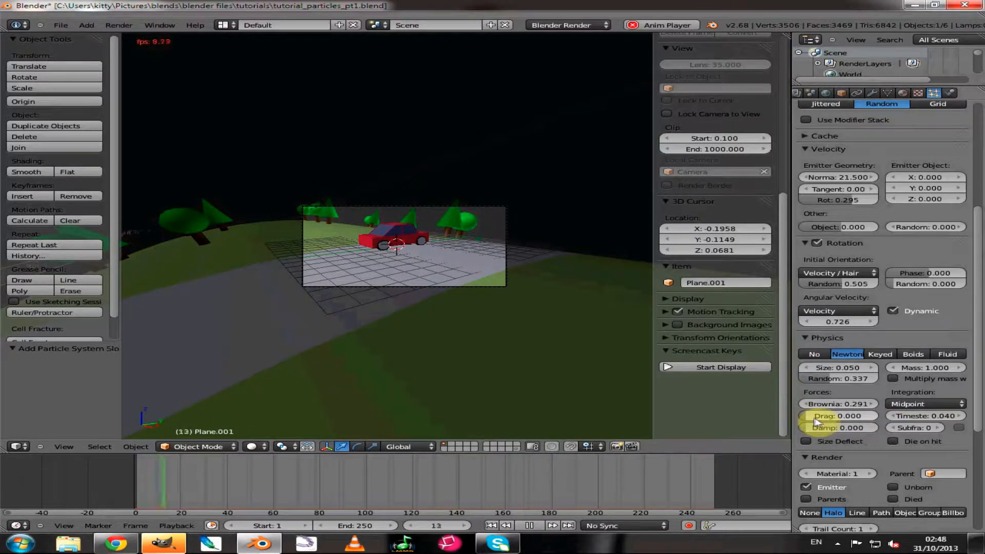
pyautogui.moveTo(816, 420); pyautogui.dragTo(821, 421)
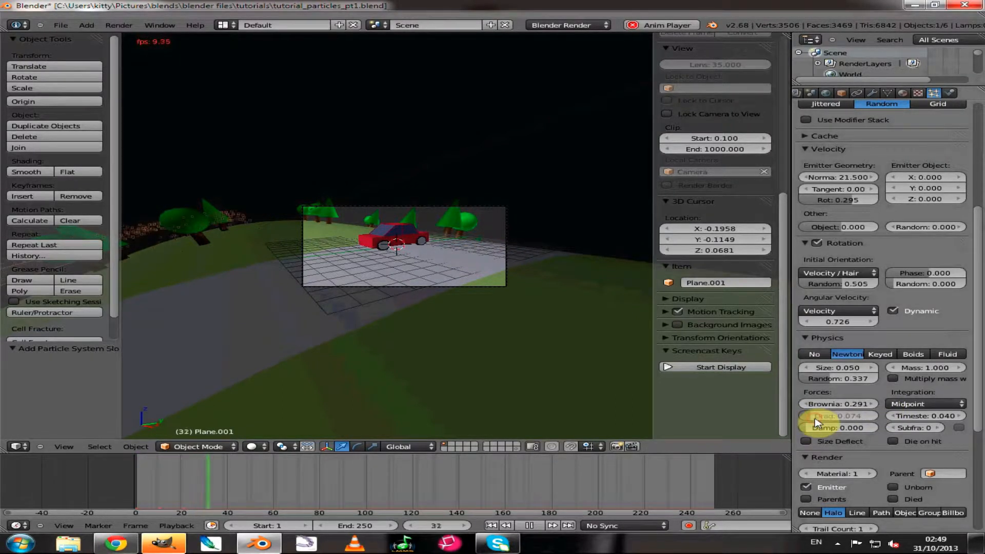
pyautogui.moveTo(820, 421); pyautogui.dragTo(824, 421)
pyautogui.moveTo(812, 432); pyautogui.dragTo(813, 432)
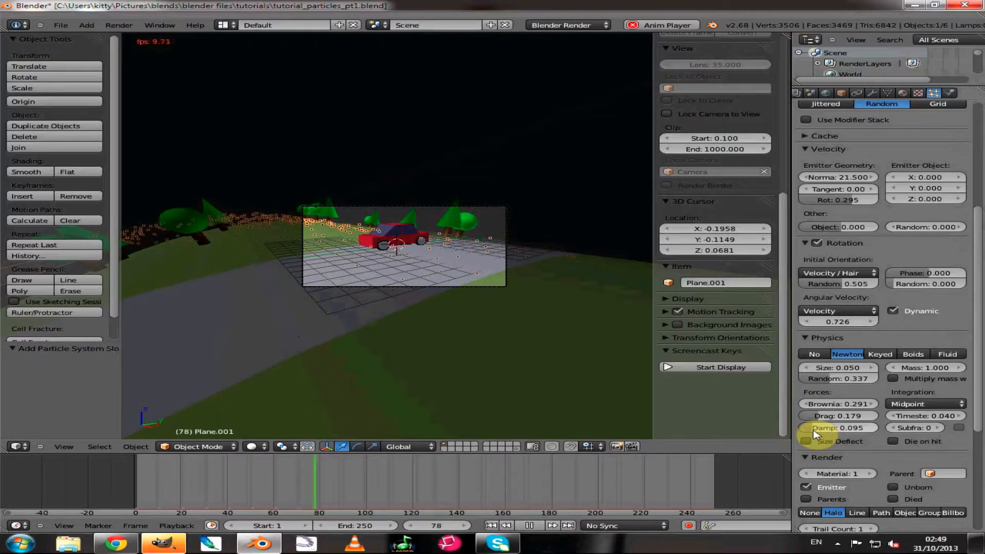
pyautogui.moveTo(813, 430); pyautogui.dragTo(796, 432)
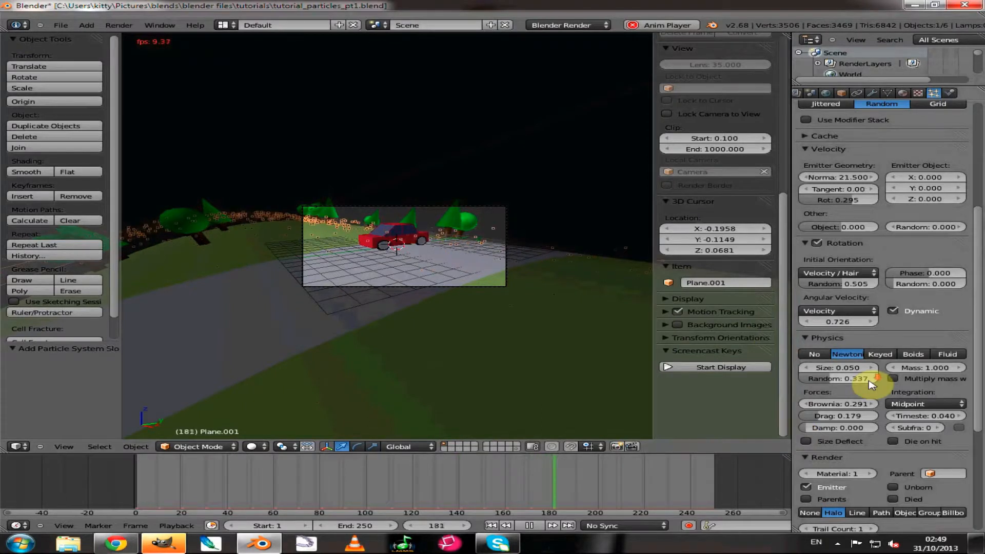
# - Turn off rendering of the emitter plane in the leaves' render settings
pyautogui.scroll(-2, 870, 382)
pyautogui.scroll(-6, 869, 383)
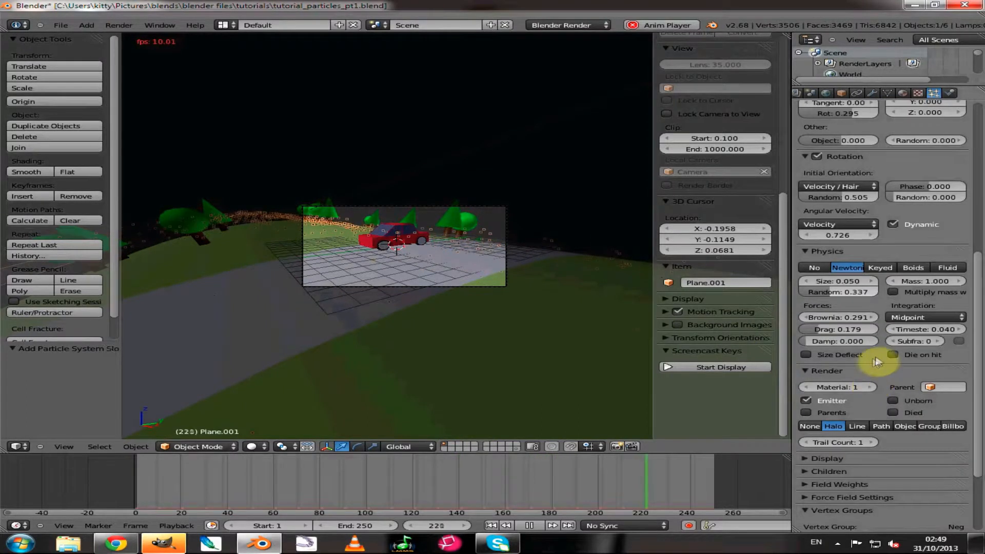
pyautogui.click(806, 401)
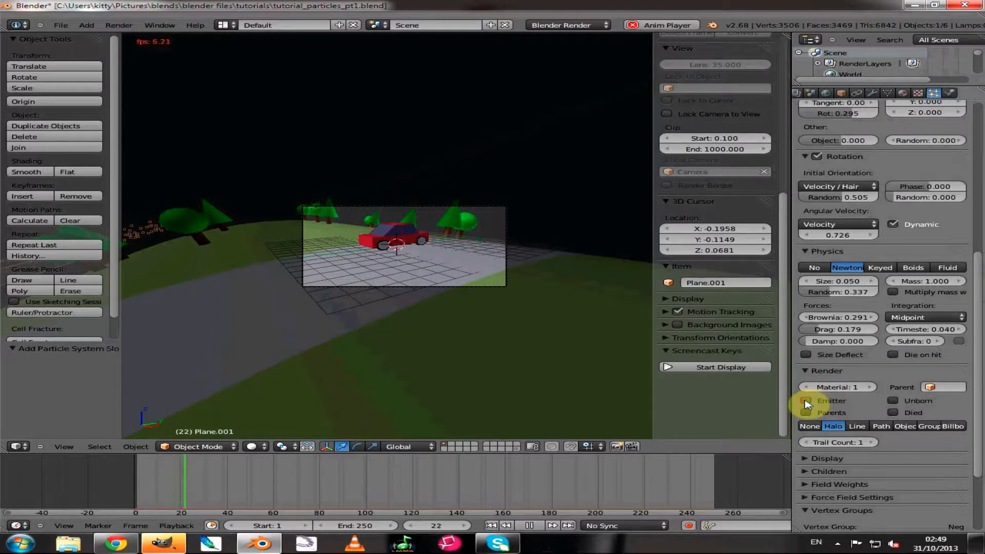
# - Render the leaf particles as an Object, using Plane as the Dupli Object
pyautogui.scroll(-2, 877, 402)
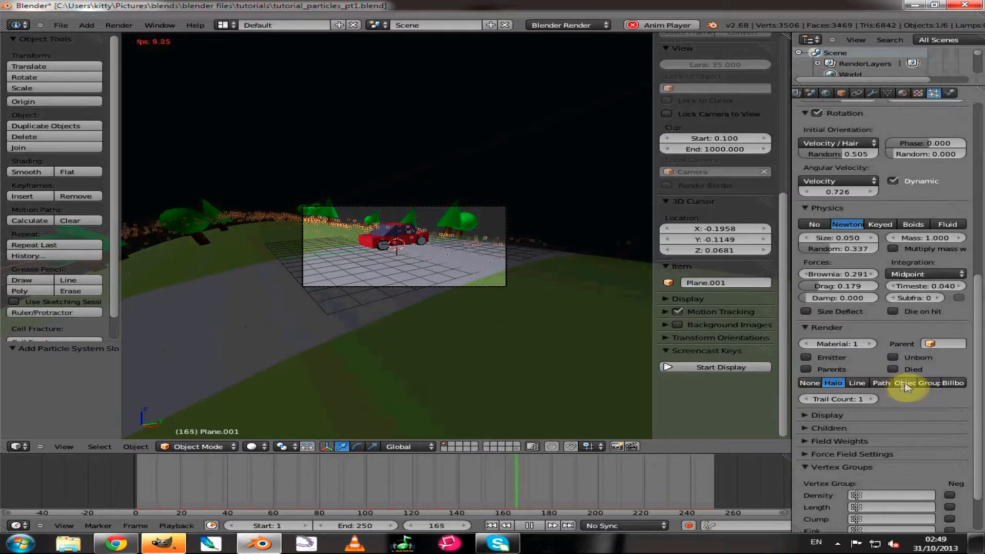
pyautogui.click(906, 384)
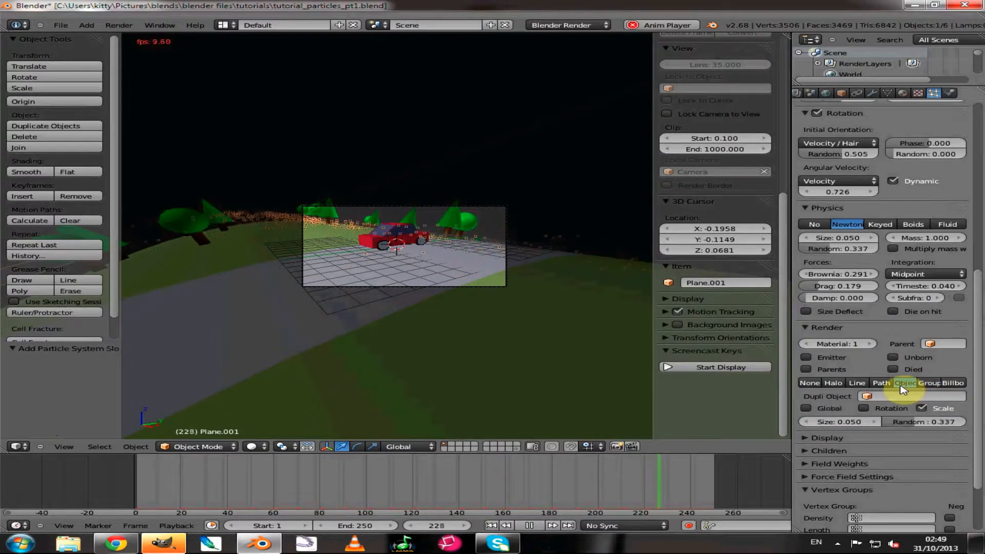
pyautogui.click(867, 396)
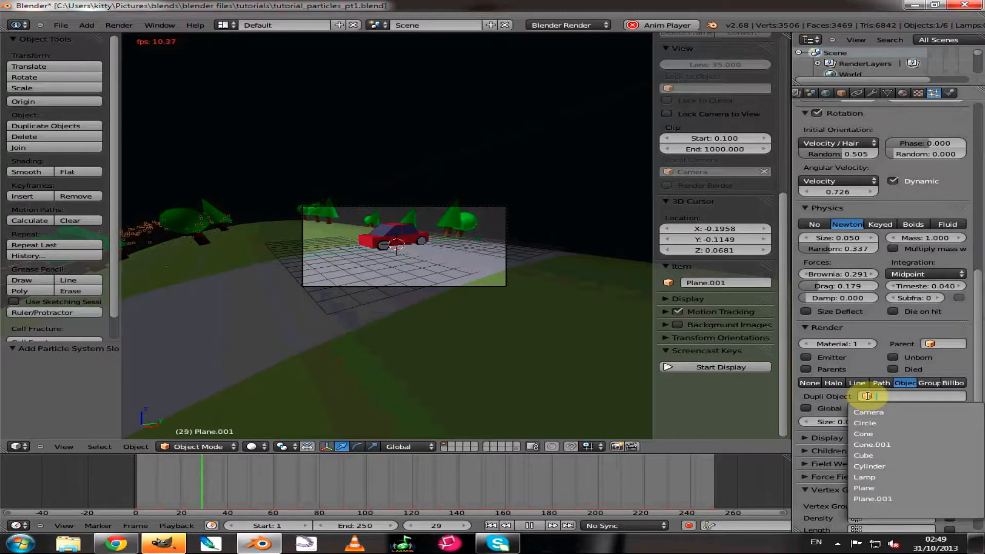
pyautogui.click(867, 487)
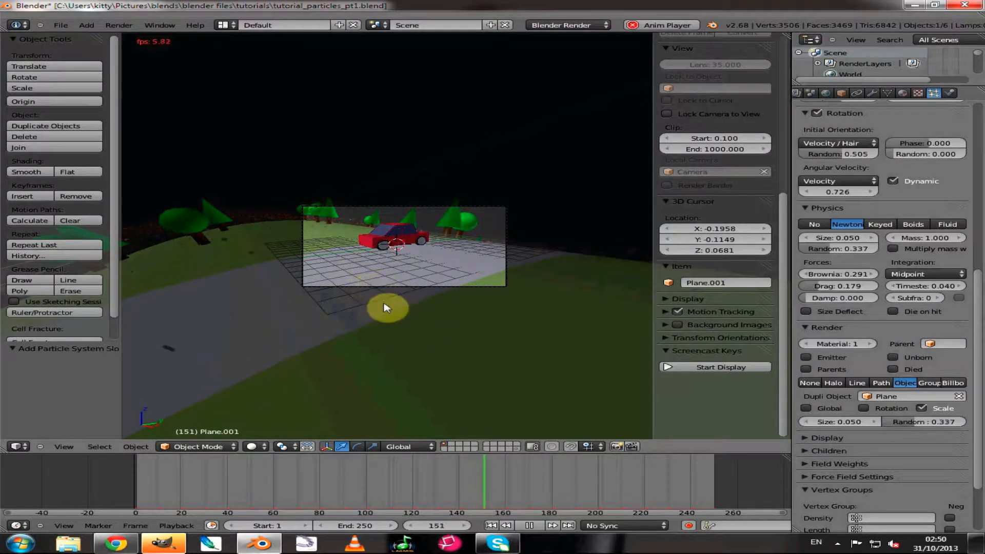
# - Set the leaf particle size to 0.086, check the leaves around the car, and stop the animation
pyautogui.scroll(6, 387, 307)
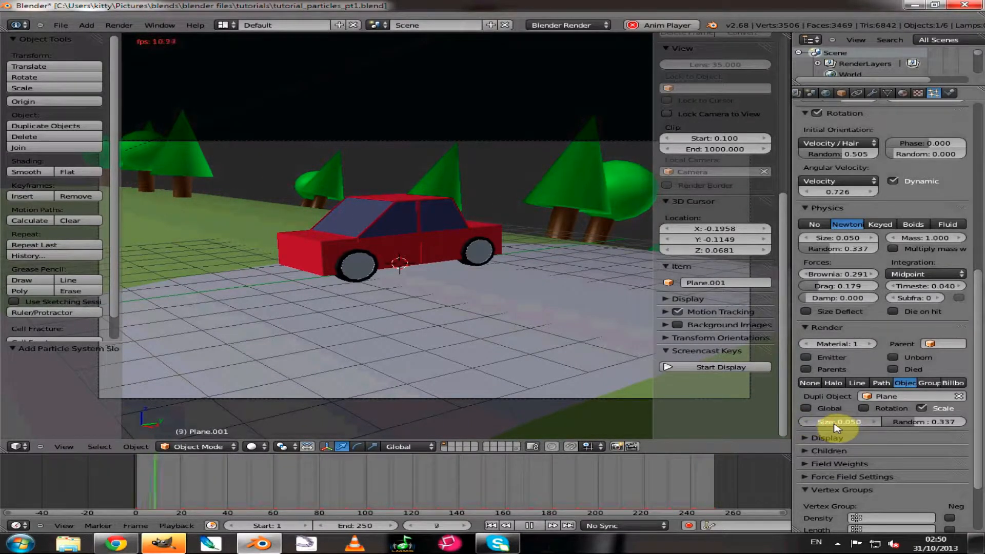
pyautogui.moveTo(839, 424); pyautogui.dragTo(842, 424)
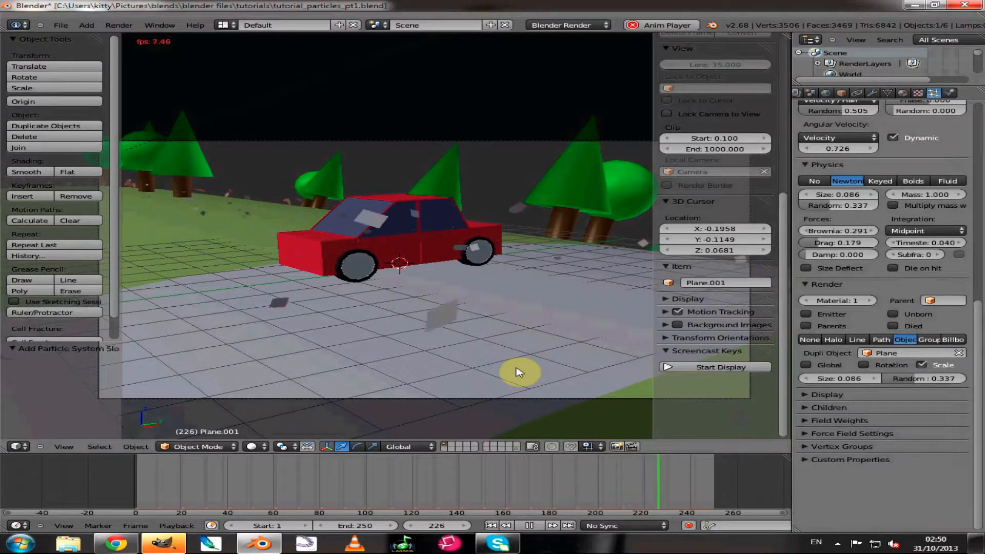
pyautogui.click(530, 526)
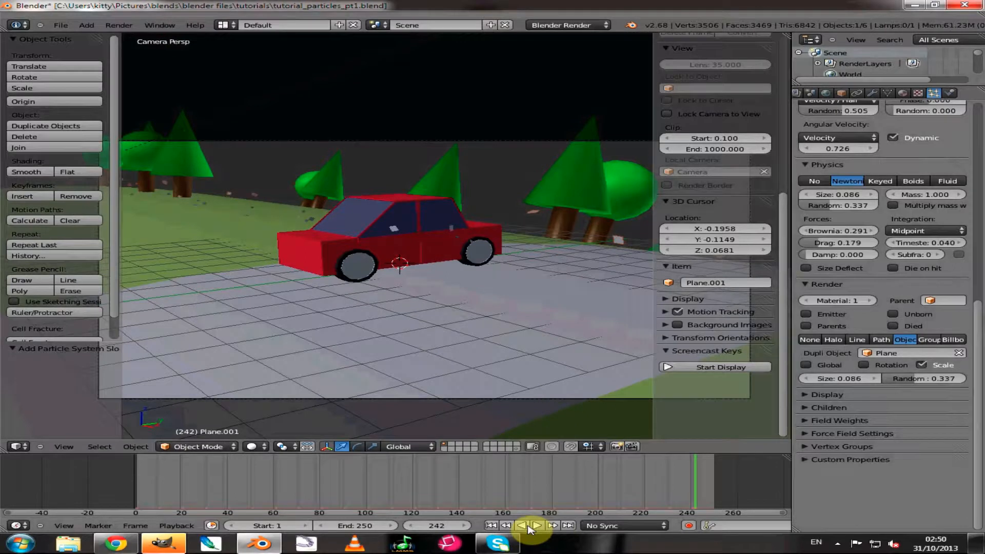
# - Save the scene as a new file named tutorial_particles_pt2.blend in the tutorials folder
pyautogui.click(61, 25)
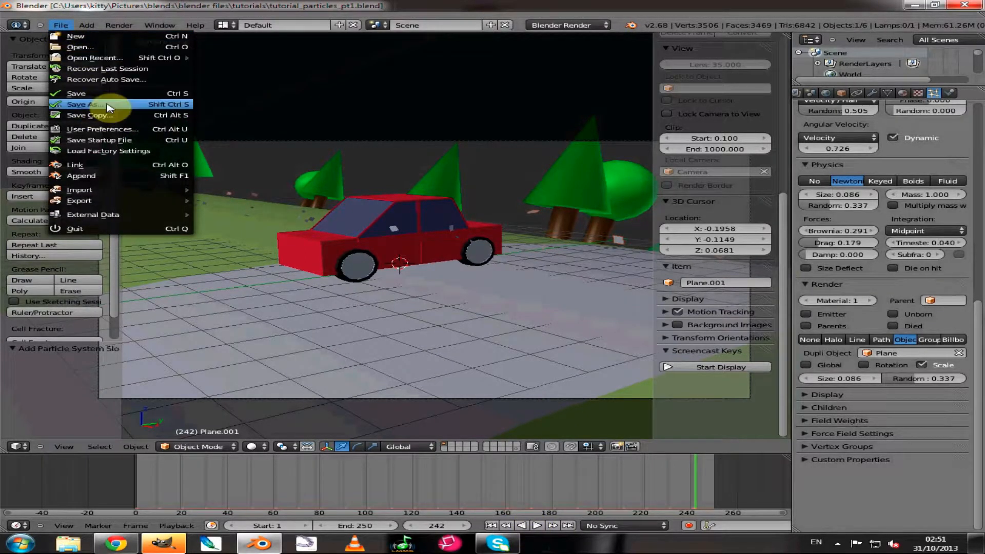
pyautogui.click(108, 105)
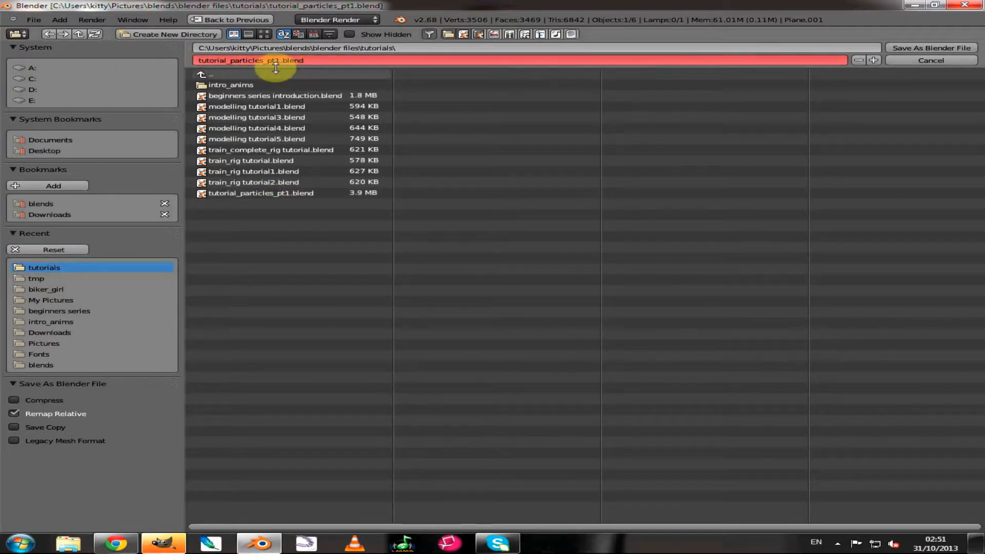
pyautogui.click(874, 60)
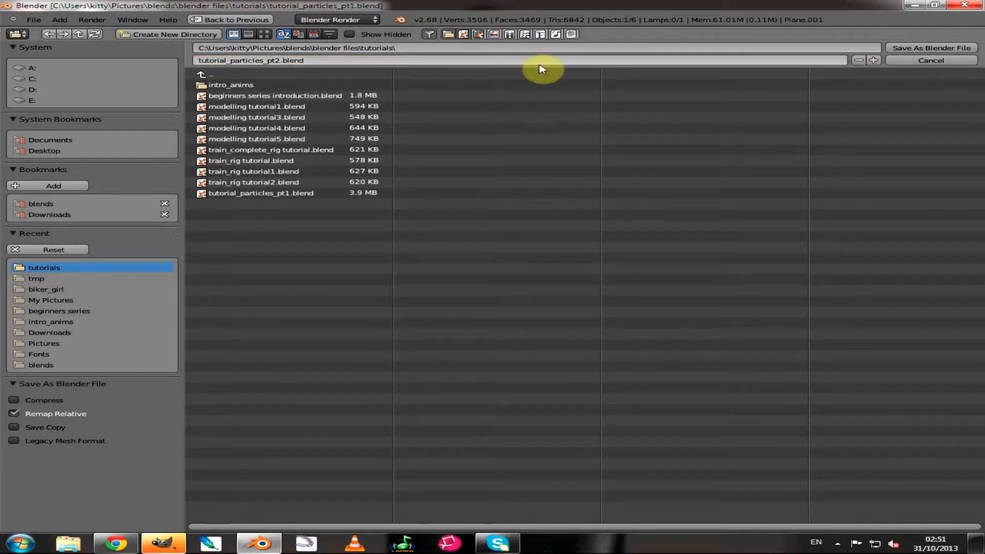
pyautogui.click(905, 49)
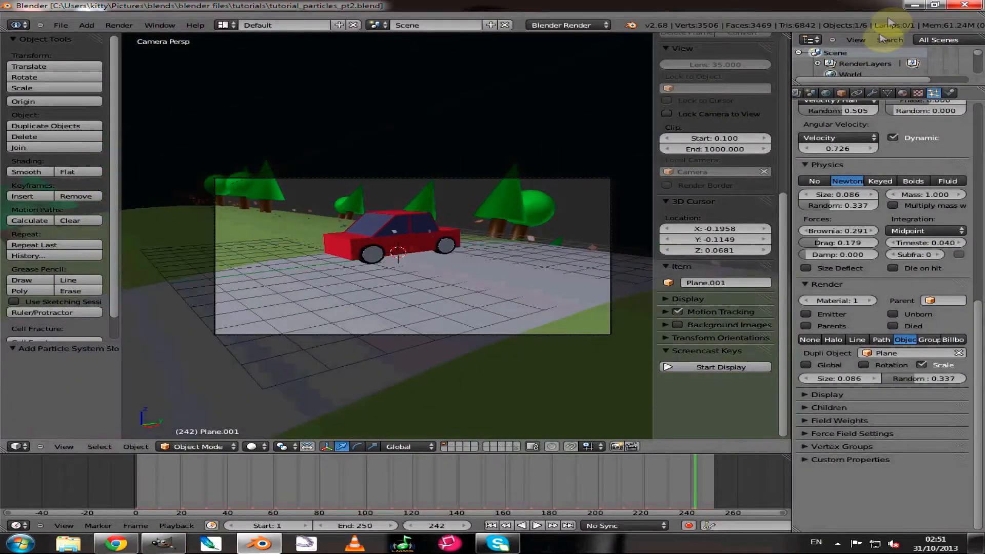
# - Switch to Chrome and look through the leaf image results labeled for commercial reuse with modification
pyautogui.click(914, 6)
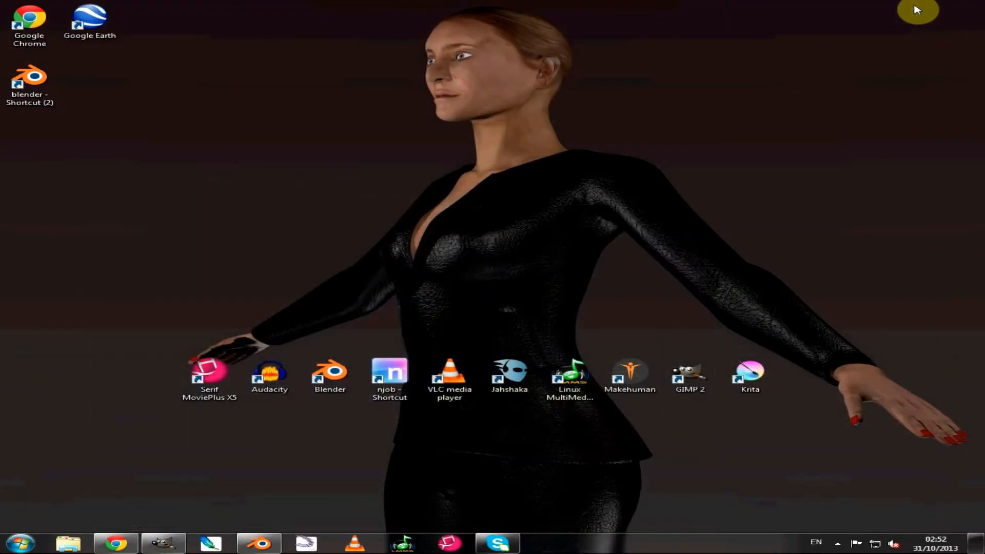
pyautogui.click(116, 542)
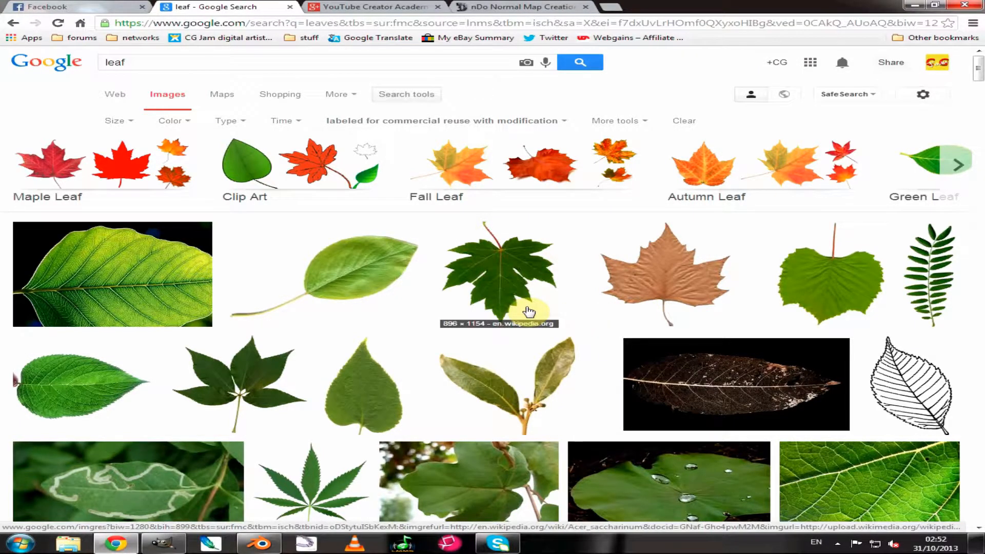
pyautogui.scroll(-3, 708, 374)
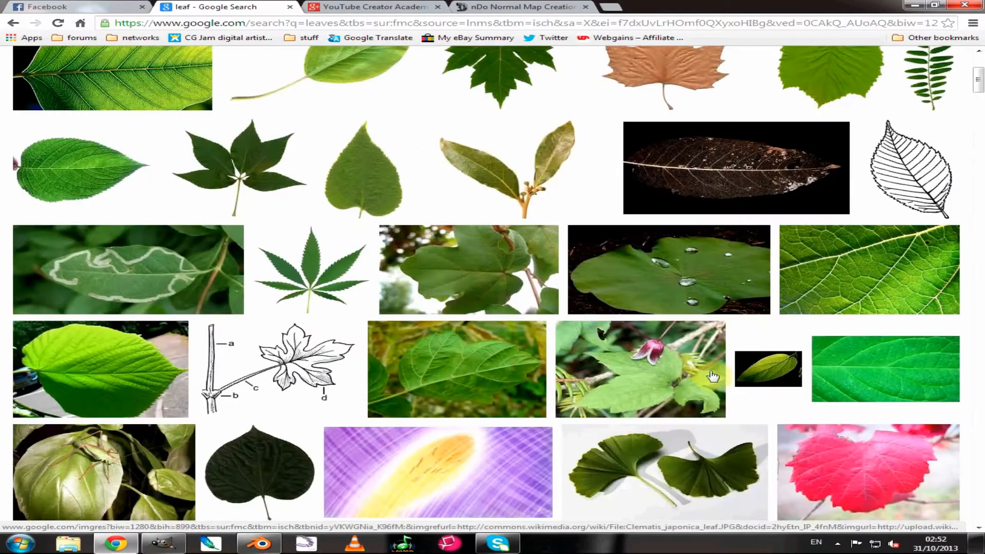
pyautogui.scroll(-2, 713, 376)
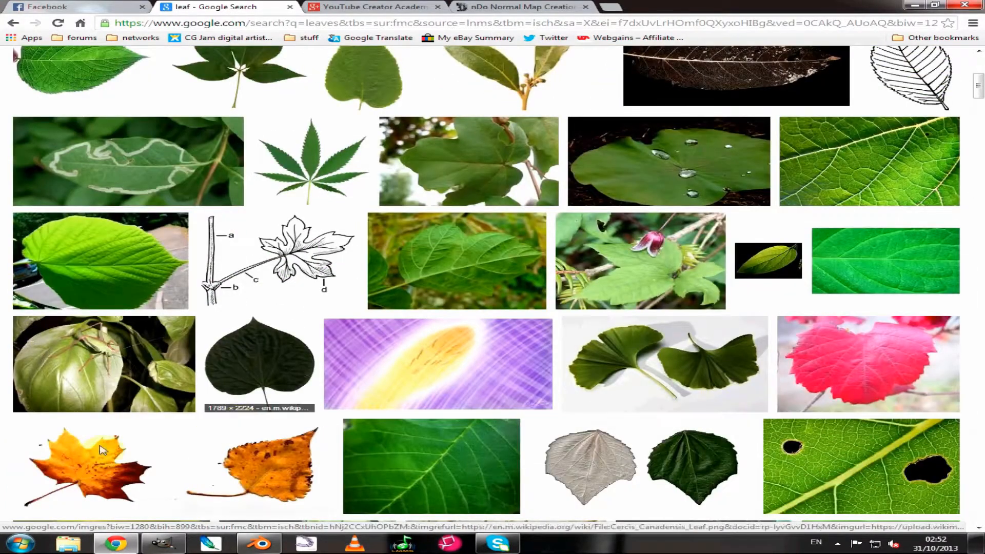
pyautogui.scroll(-3, 518, 451)
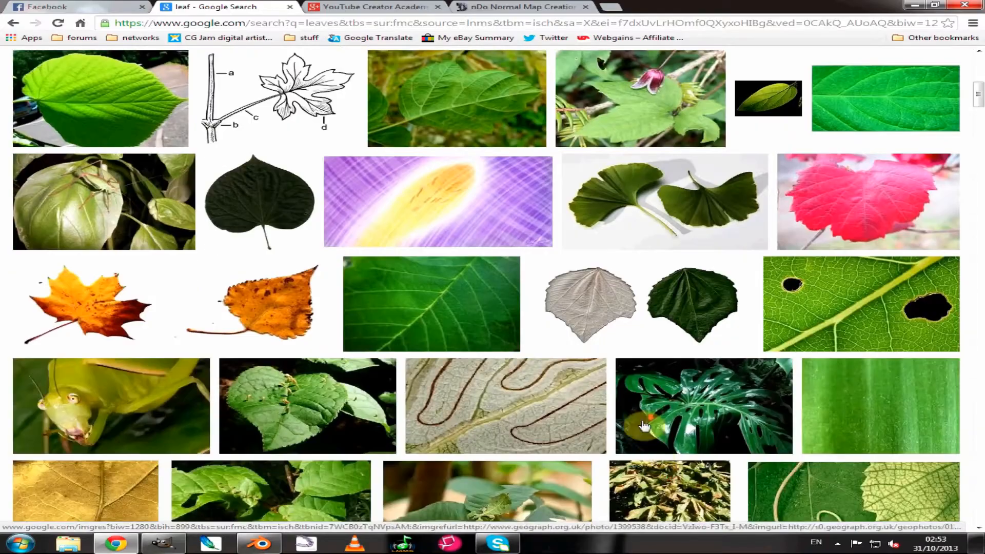
pyautogui.scroll(-3, 644, 425)
pyautogui.scroll(4, 461, 409)
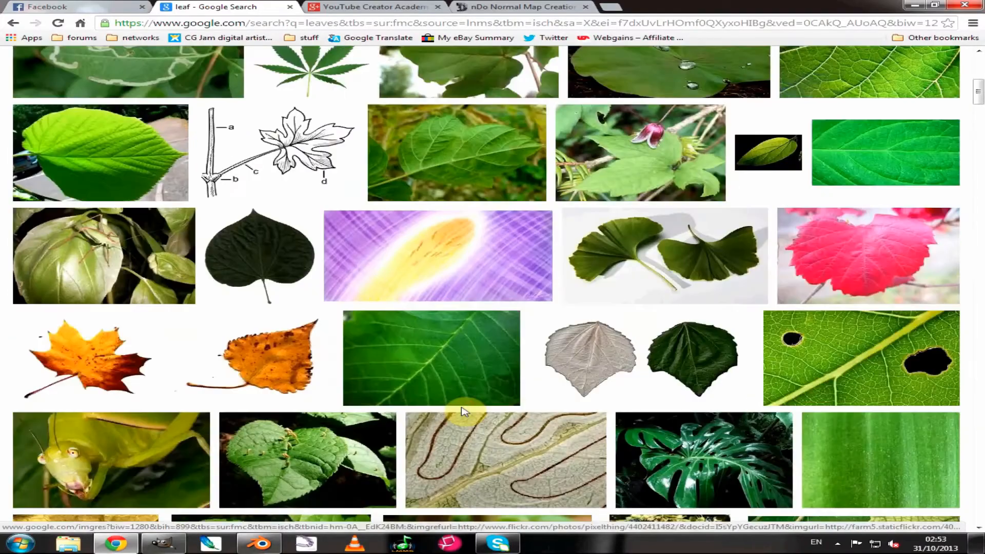
pyautogui.scroll(7, 464, 411)
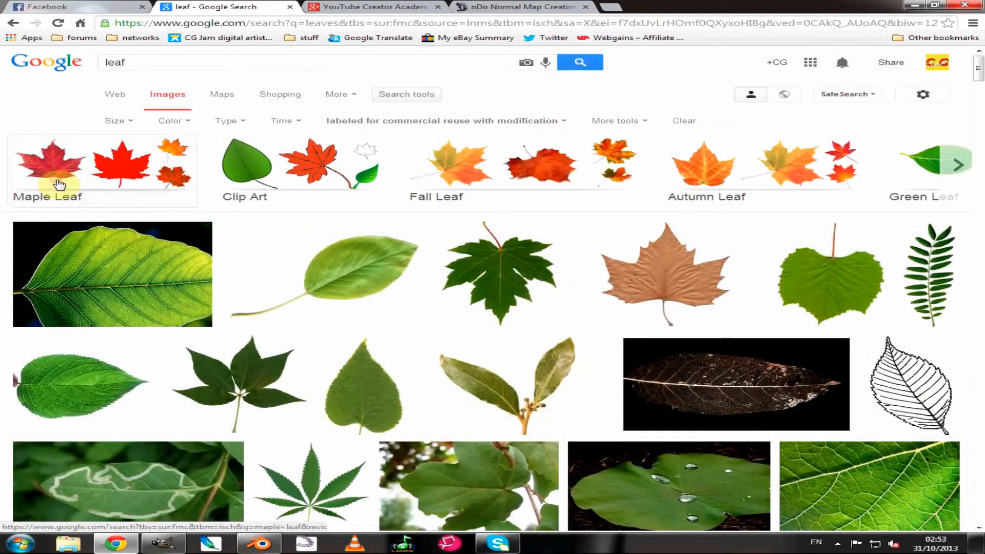
# - Preview the Maple Leaf group of related images, then close the preview and the browser
pyautogui.click(72, 184)
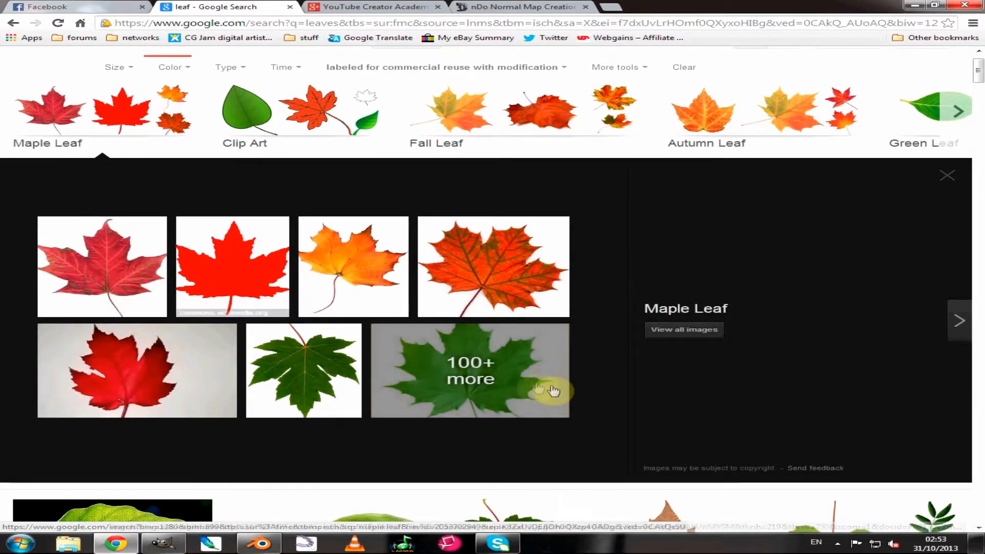
pyautogui.click(950, 176)
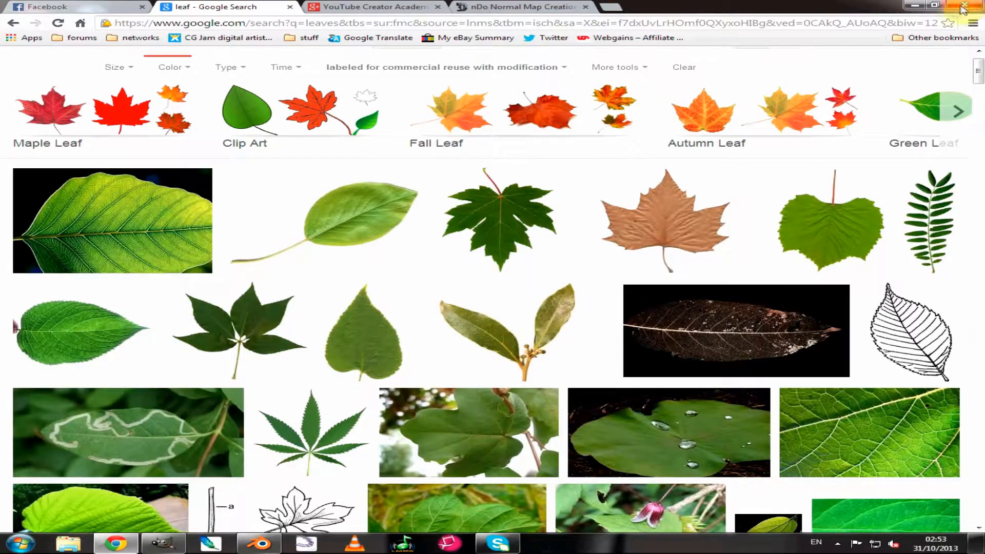
pyautogui.click(963, 7)
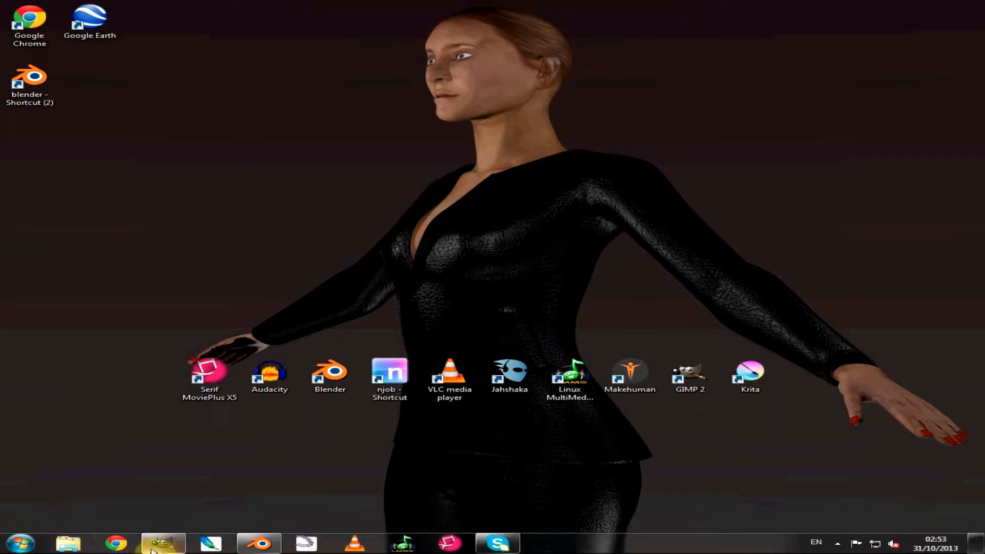
# - Switch to GIMP and open Autumn_Rocky_Mountain_Maple_Leaf.jpg from the Downloads folder
pyautogui.click(163, 548)
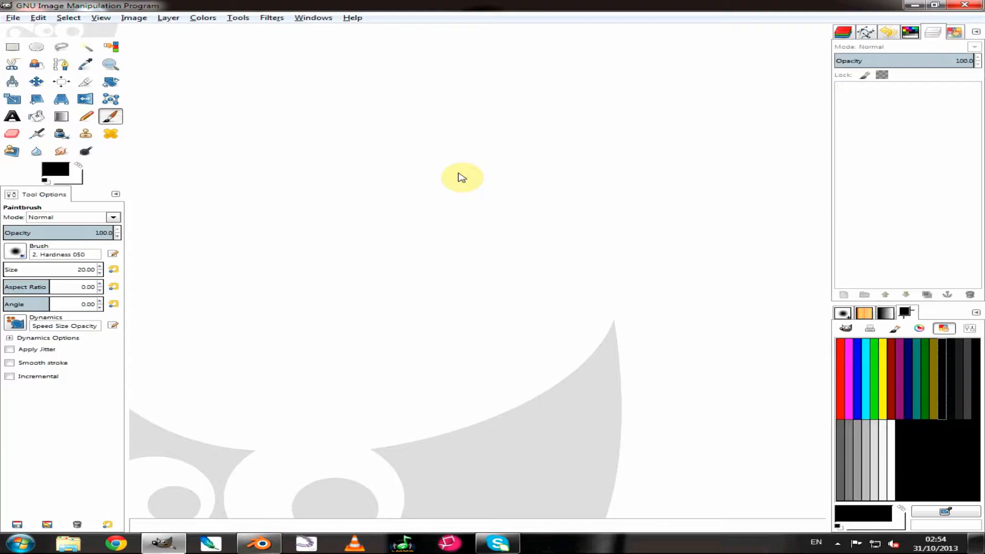
pyautogui.click(16, 21)
pyautogui.click(32, 53)
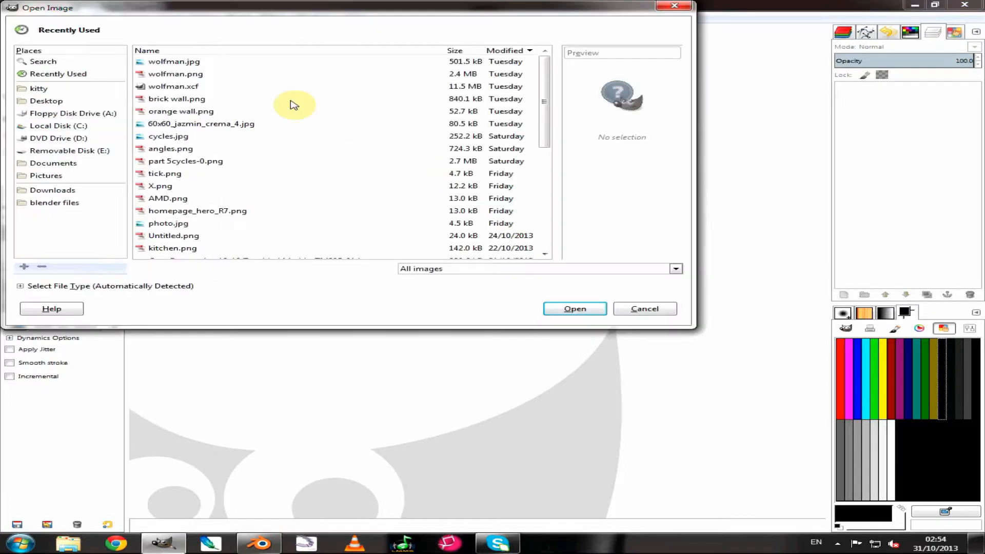
pyautogui.click(61, 190)
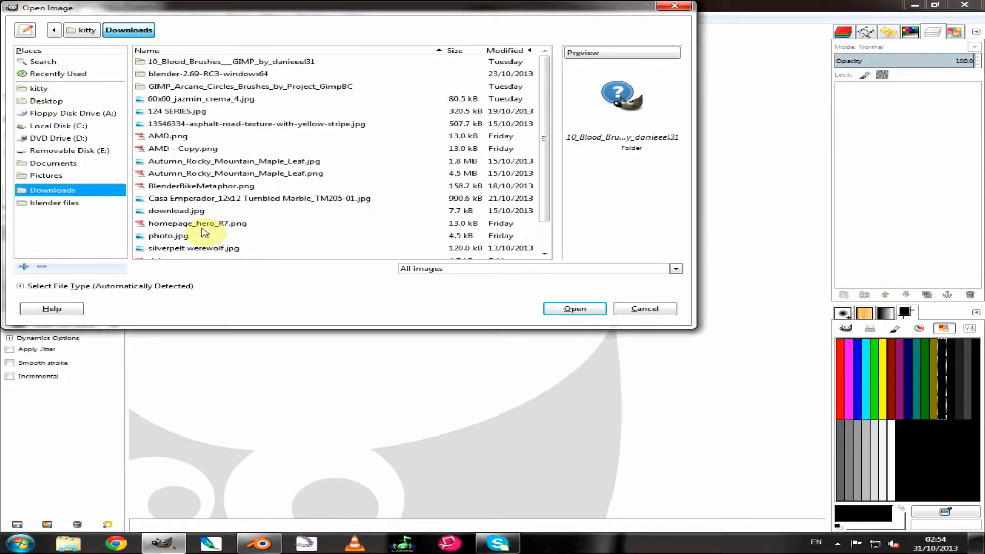
pyautogui.click(178, 165)
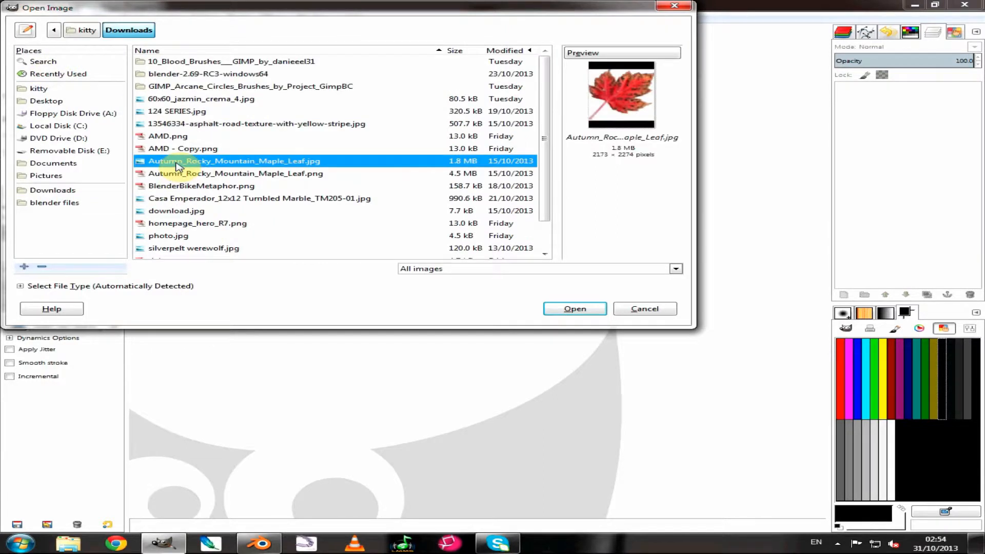
pyautogui.click(596, 309)
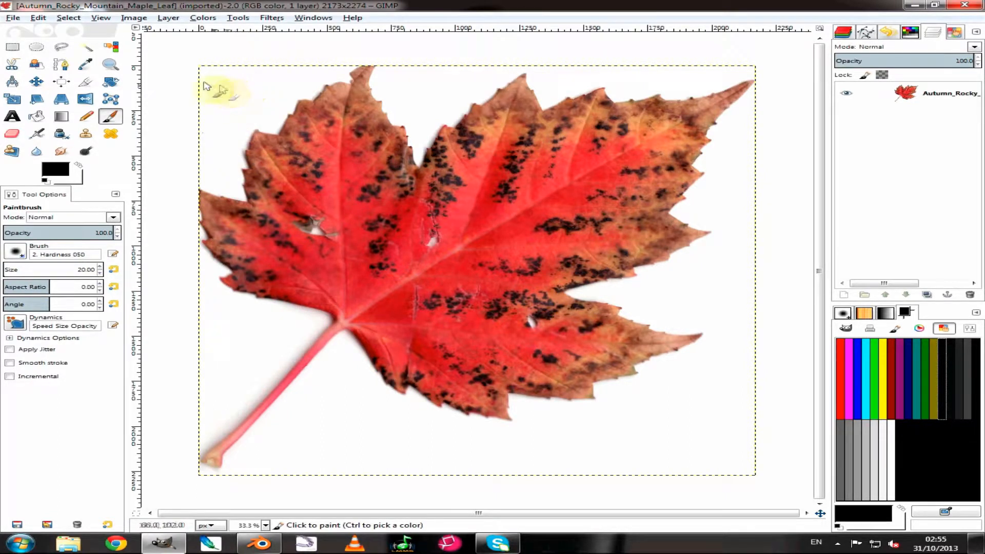
# - Try erasing the white background below the leaf with the Eraser at size 143, and undo the stroke
pyautogui.click(16, 136)
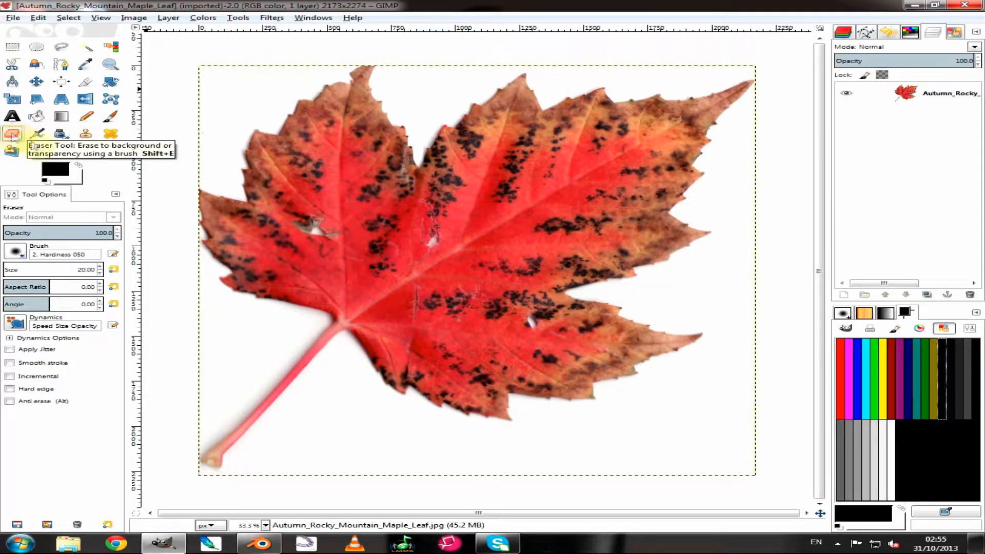
pyautogui.press(']')
pyautogui.press(']')
pyautogui.press(']')
pyautogui.press(']')
pyautogui.press(']')
pyautogui.press(']')
pyautogui.press(']')
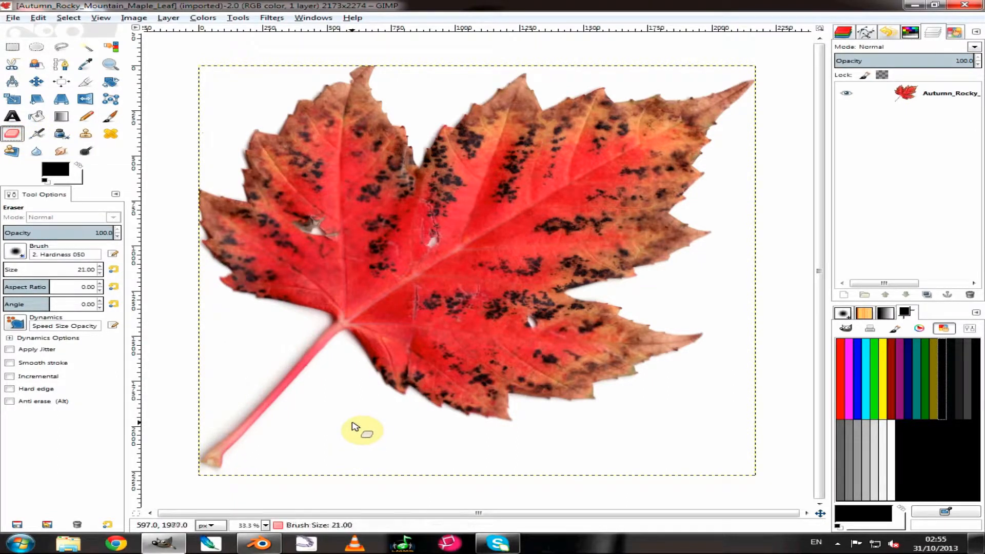
pyautogui.press(']')
pyautogui.press(']')
pyautogui.press(']')
pyautogui.press(']')
pyautogui.press(']')
pyautogui.press(']')
pyautogui.press(']')
pyautogui.press(']')
pyautogui.press(']')
pyautogui.press(']')
pyautogui.press(']')
pyautogui.press(']')
pyautogui.press(']')
pyautogui.press(']')
pyautogui.press(']')
pyautogui.press(']')
pyautogui.press(']')
pyautogui.press(']')
pyautogui.press(']')
pyautogui.press(']')
pyautogui.press('[')
pyautogui.press('[')
pyautogui.press('[')
pyautogui.press('[')
pyautogui.press('[')
pyautogui.press('[')
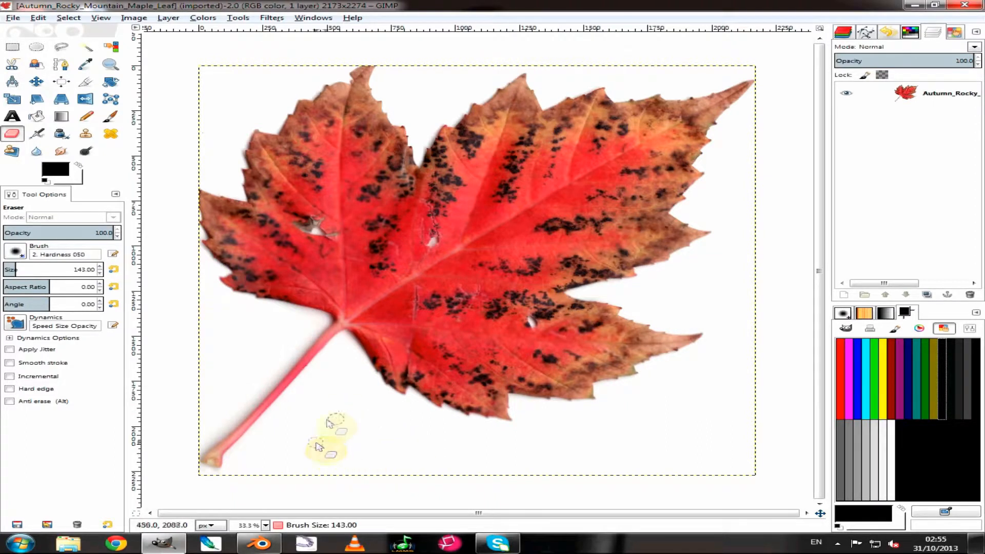
pyautogui.click(345, 445)
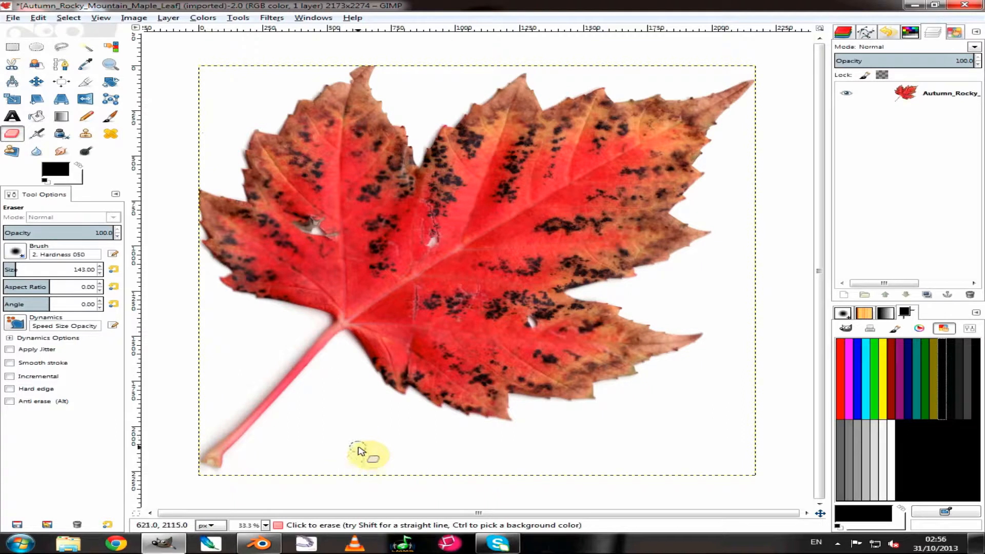
pyautogui.hotkey('ctrl', 'z')
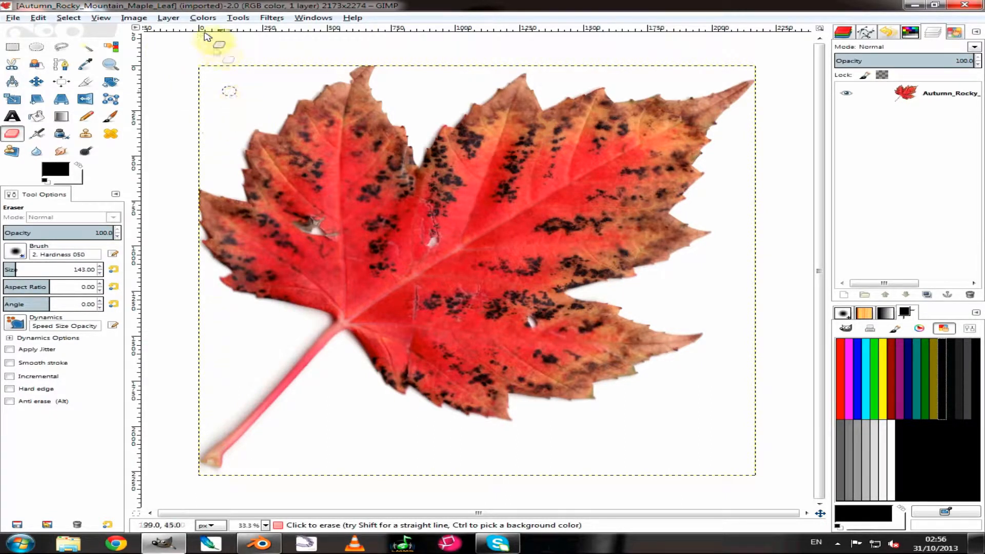
# - Add an alpha channel to the maple leaf layer
pyautogui.click(171, 19)
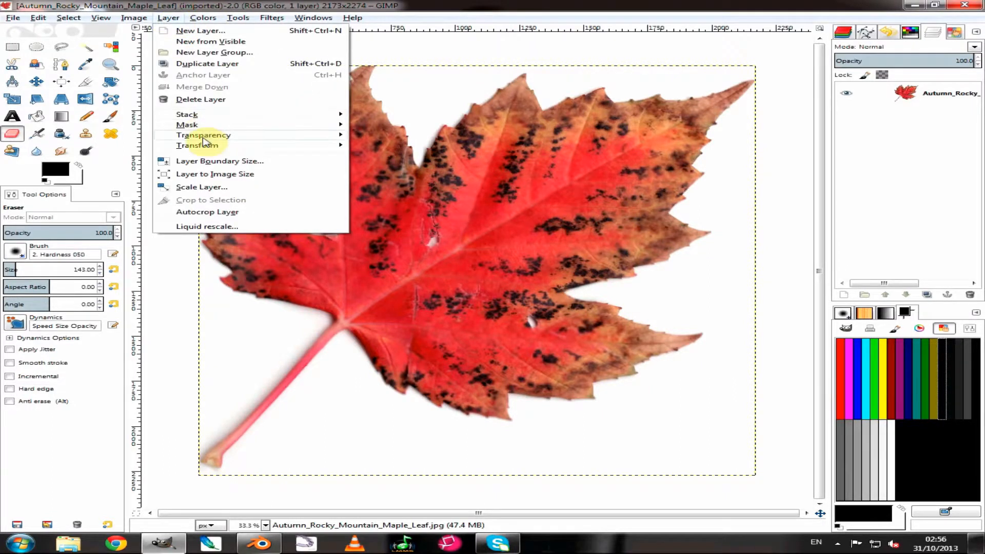
pyautogui.moveTo(207, 138)
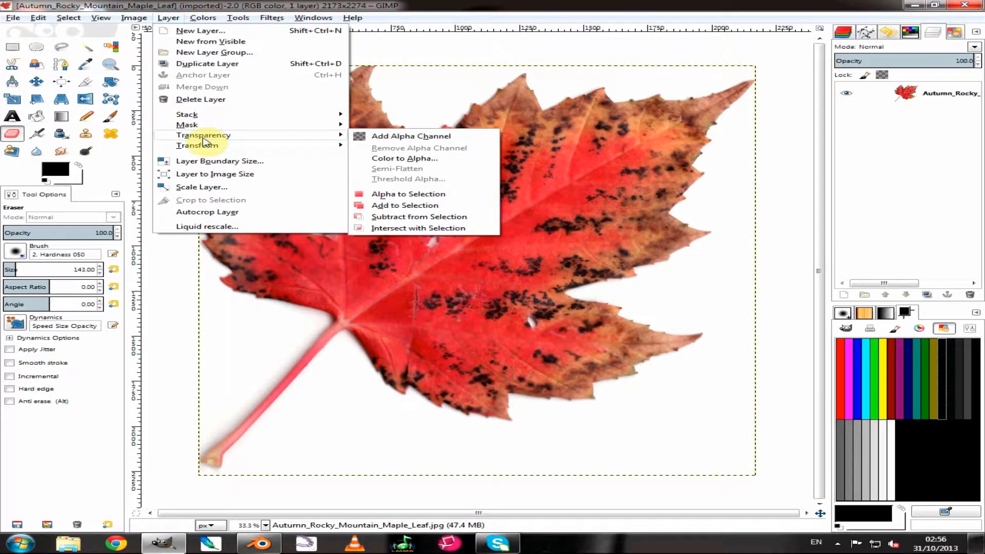
pyautogui.click(395, 137)
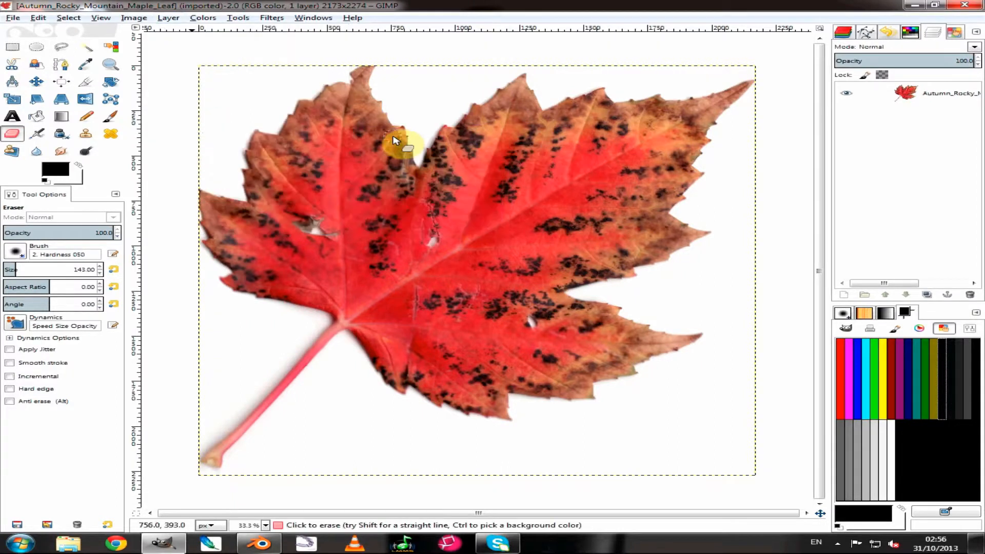
# - Try erasing two patches of white background below the leaf's lower edge to transparency, and undo both strokes
pyautogui.moveTo(716, 436)
pyautogui.mouseDown()
pyautogui.moveTo(689, 452)
pyautogui.moveTo(723, 448)
pyautogui.moveTo(715, 452)
pyautogui.mouseUp()
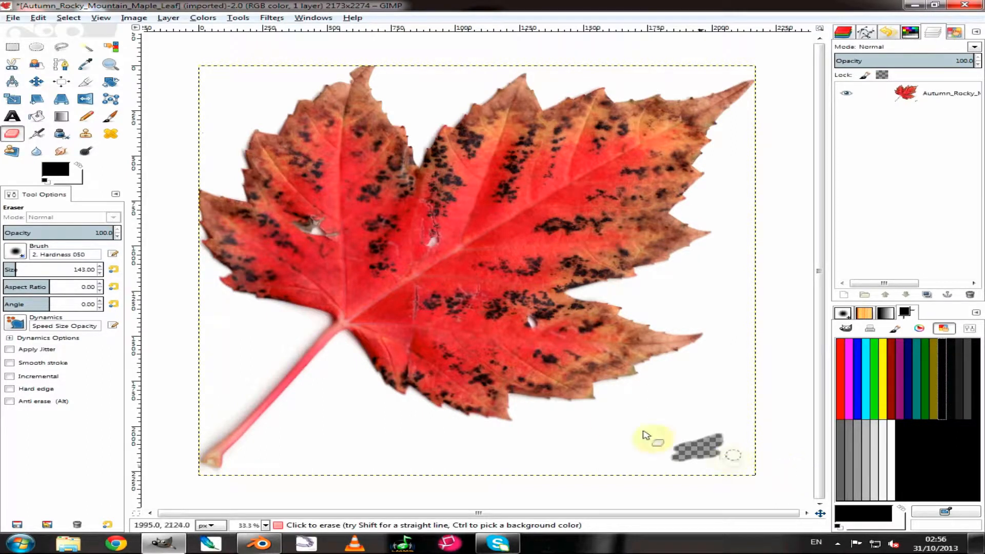
pyautogui.moveTo(529, 408)
pyautogui.mouseDown()
pyautogui.moveTo(602, 410)
pyautogui.moveTo(604, 397)
pyautogui.moveTo(630, 393)
pyautogui.mouseUp()
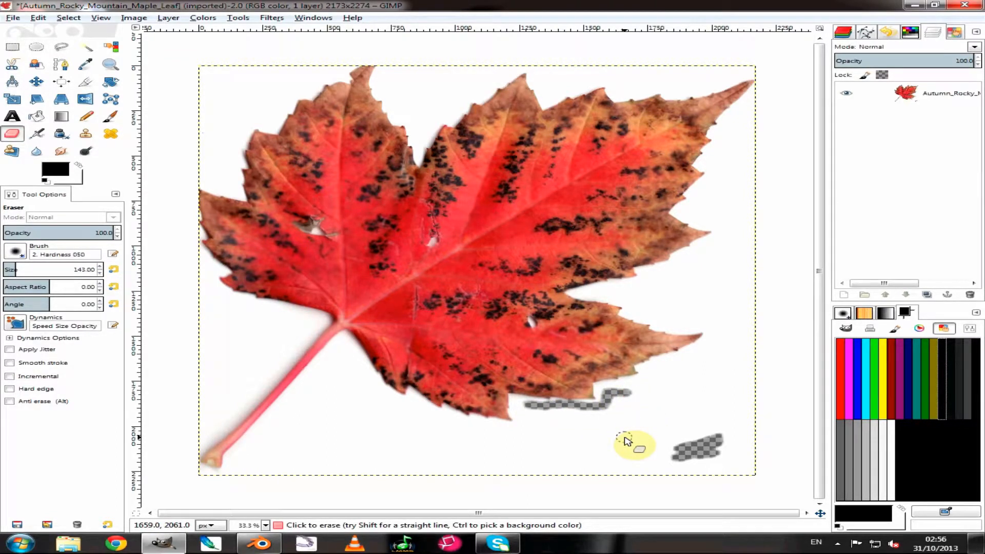
pyautogui.hotkey('ctrl', 'z')
pyautogui.hotkey('ctrl', 'z')
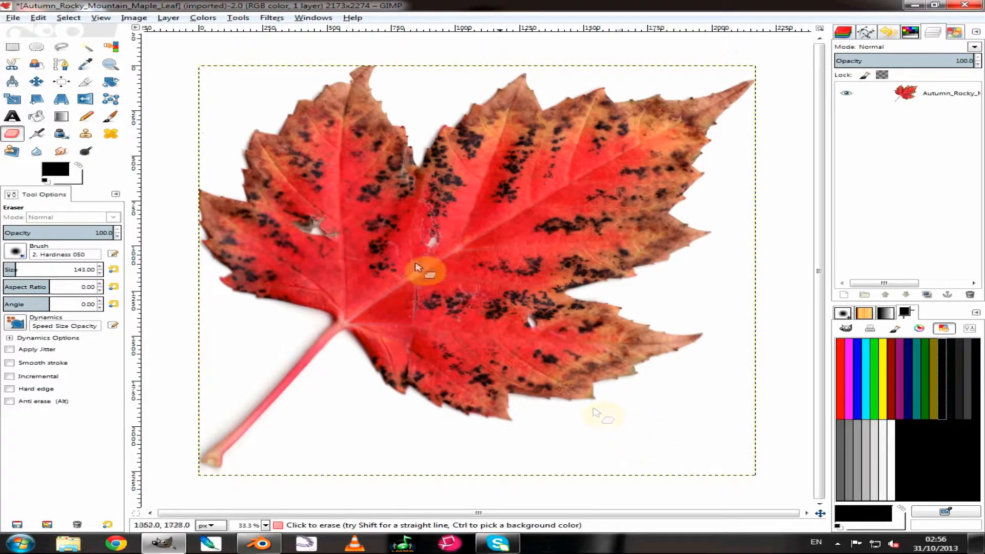
# - Try outlining a short stretch of the leaf's lower edge beside the stem with Free Select, and clear the selection
pyautogui.click(66, 50)
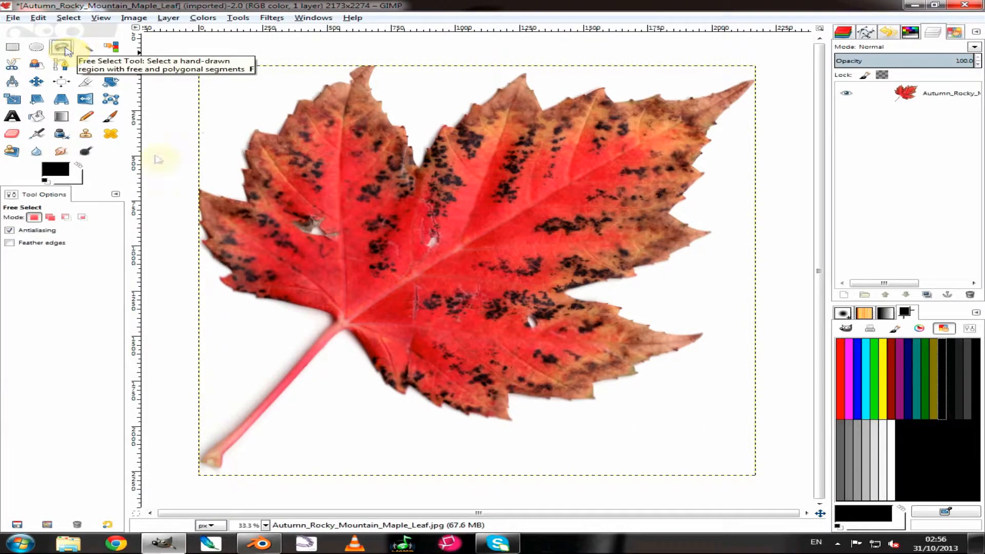
pyautogui.click(348, 331)
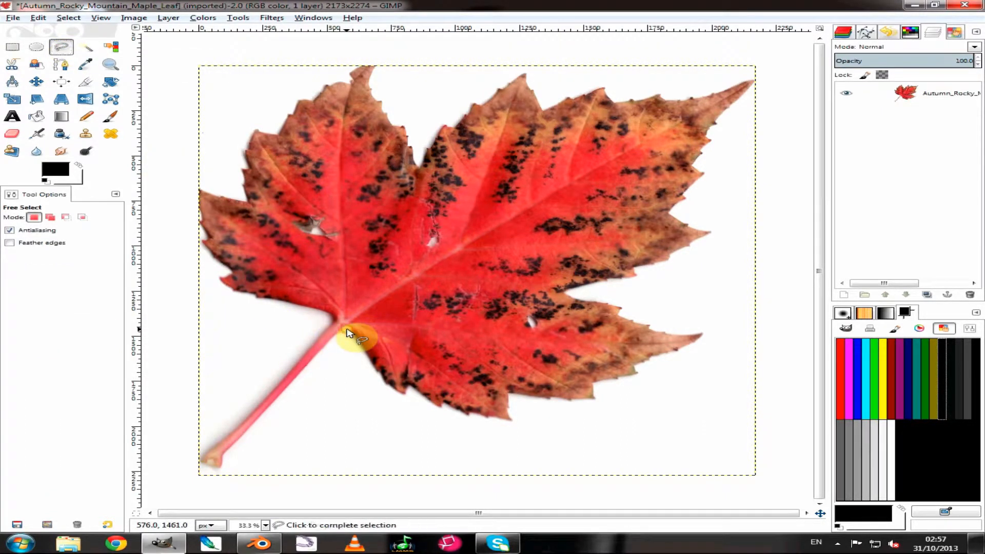
pyautogui.click(356, 336)
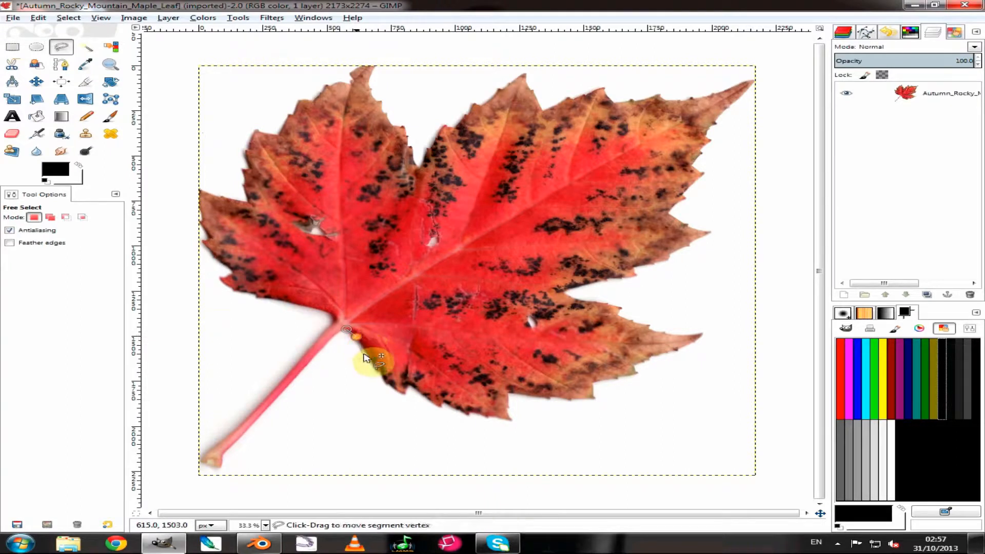
pyautogui.click(369, 358)
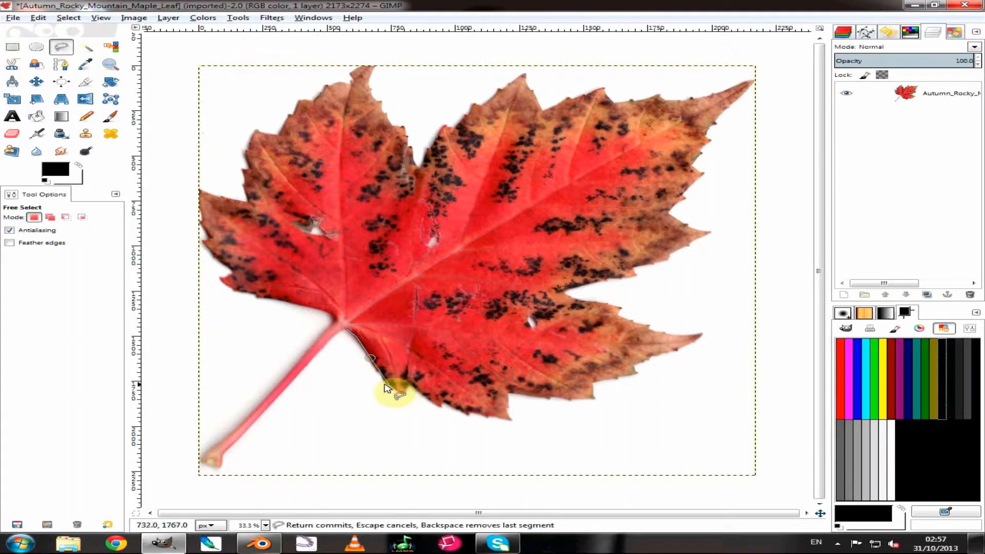
pyautogui.click(375, 371)
pyautogui.click(380, 372)
pyautogui.click(384, 384)
pyautogui.click(397, 391)
pyautogui.doubleClick(407, 393)
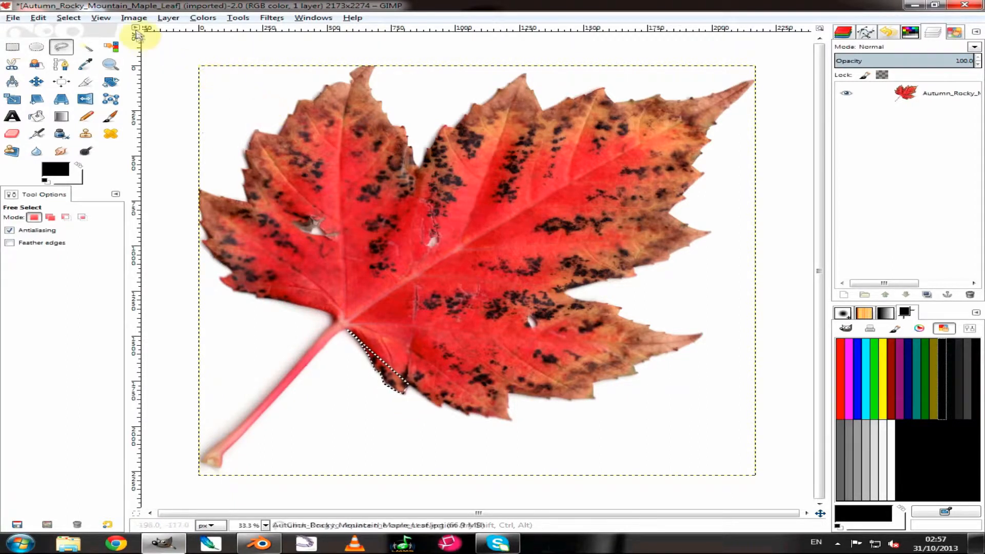
pyautogui.click(71, 18)
pyautogui.click(72, 44)
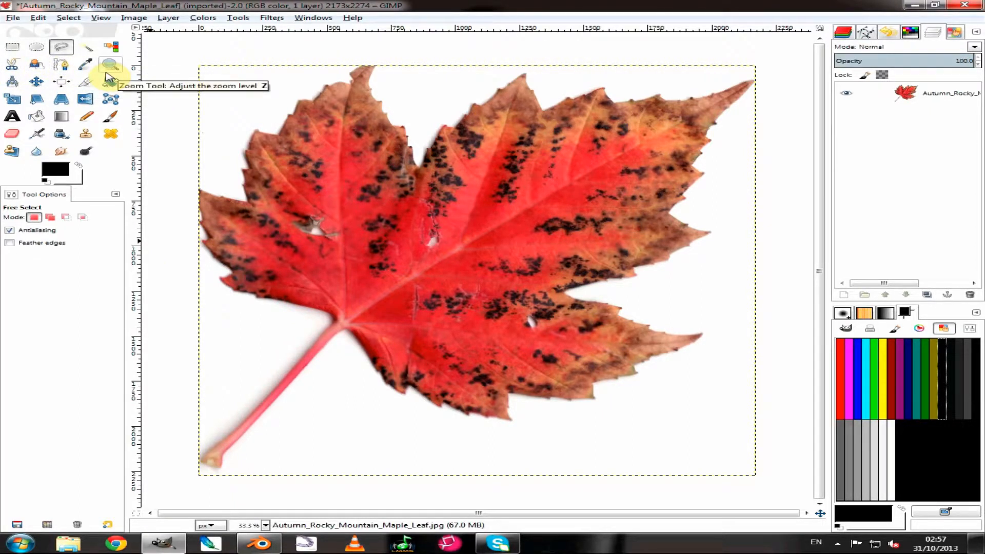
# - Try Fuzzy Select on the white background beside the upper lobe, and select the white background around the whole leaf with Select by Color
pyautogui.click(86, 49)
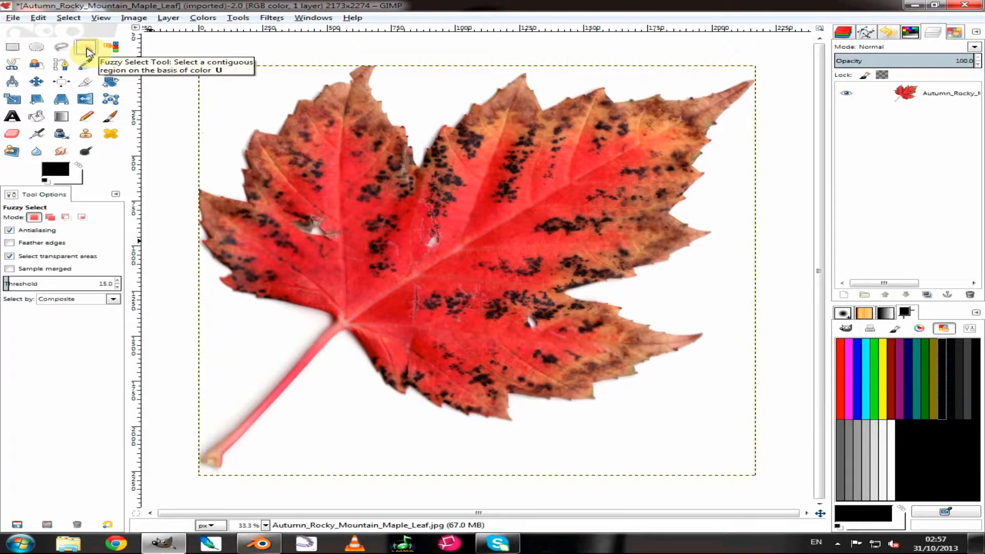
pyautogui.click(244, 105)
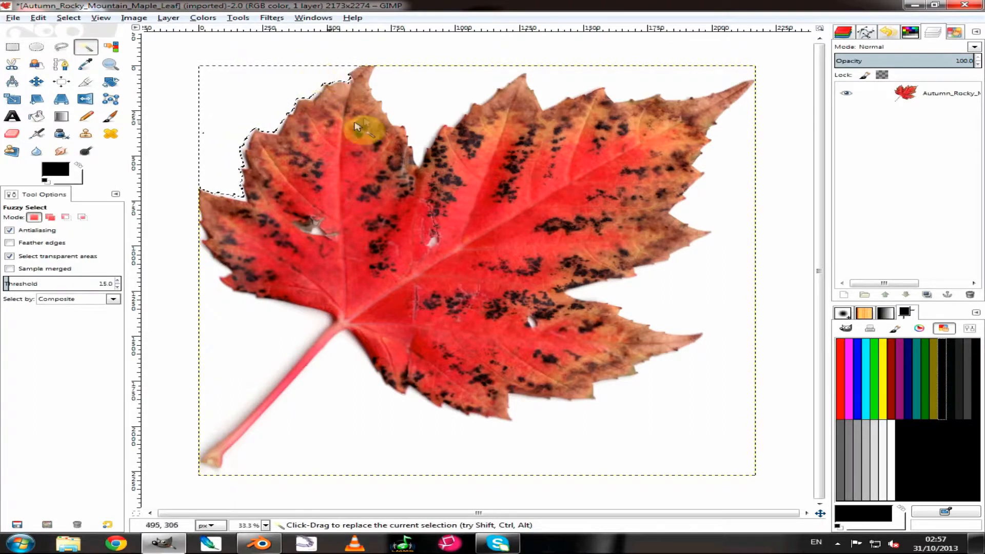
pyautogui.click(115, 48)
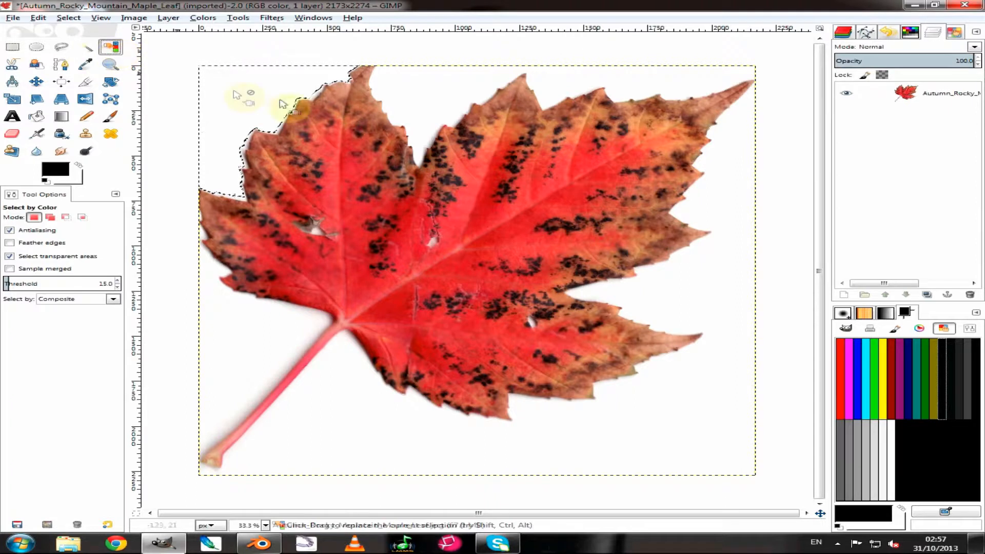
pyautogui.click(414, 96)
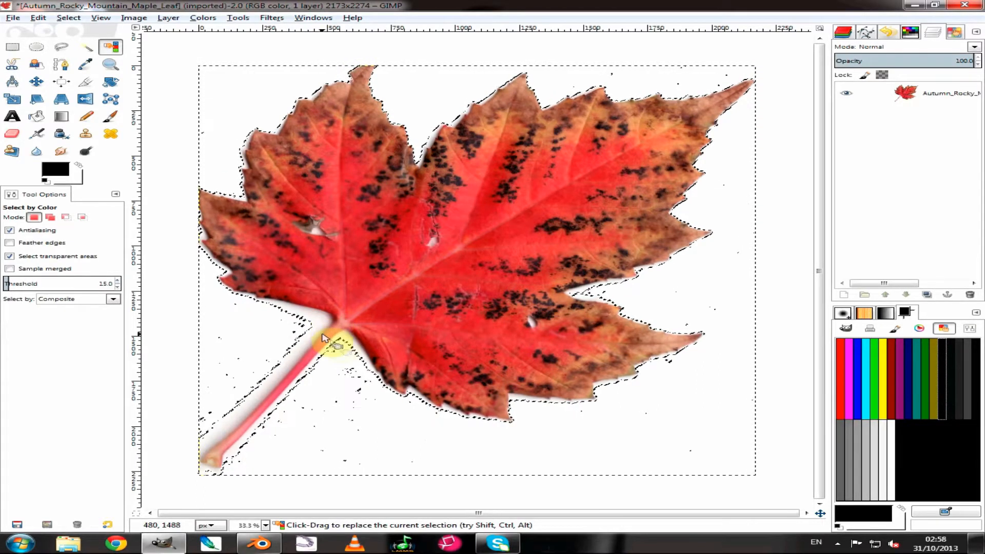
# - Add the remaining off-white shades around the leaf edges, beside the stem and in the leaf's holes to the color selection
pyautogui.press('shift')
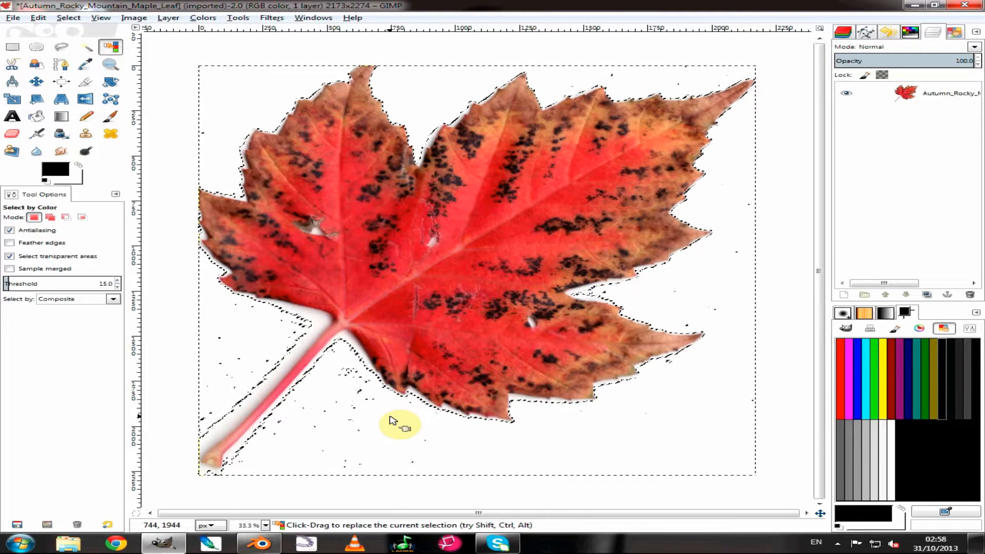
pyautogui.press('ctrl')
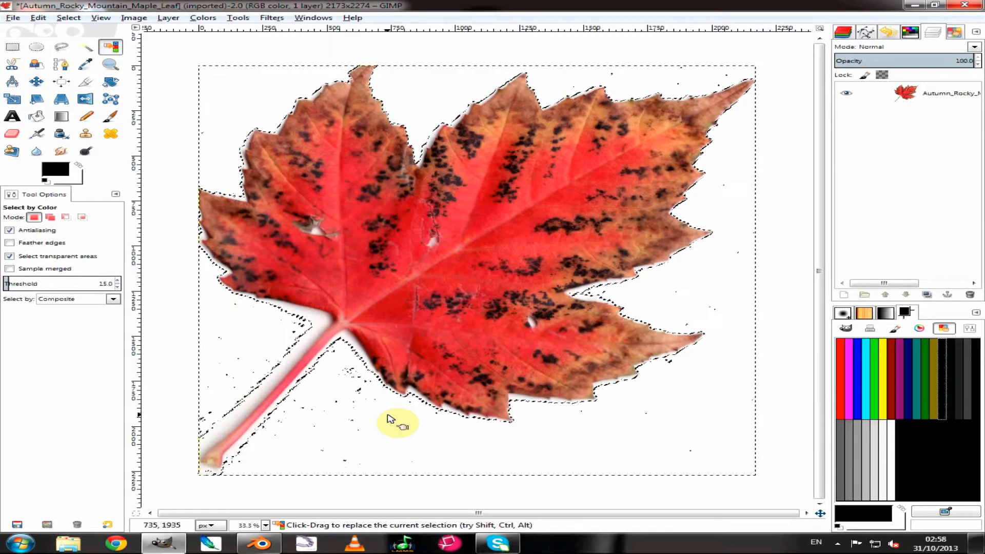
pyautogui.press('shift')
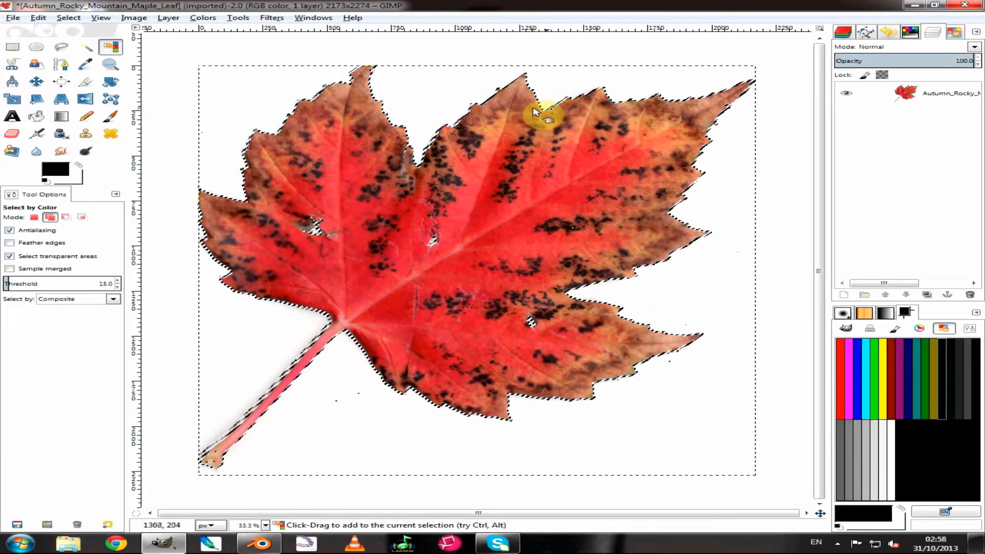
pyautogui.keyDown('shift'); pyautogui.click(224, 453); pyautogui.keyUp('shift')
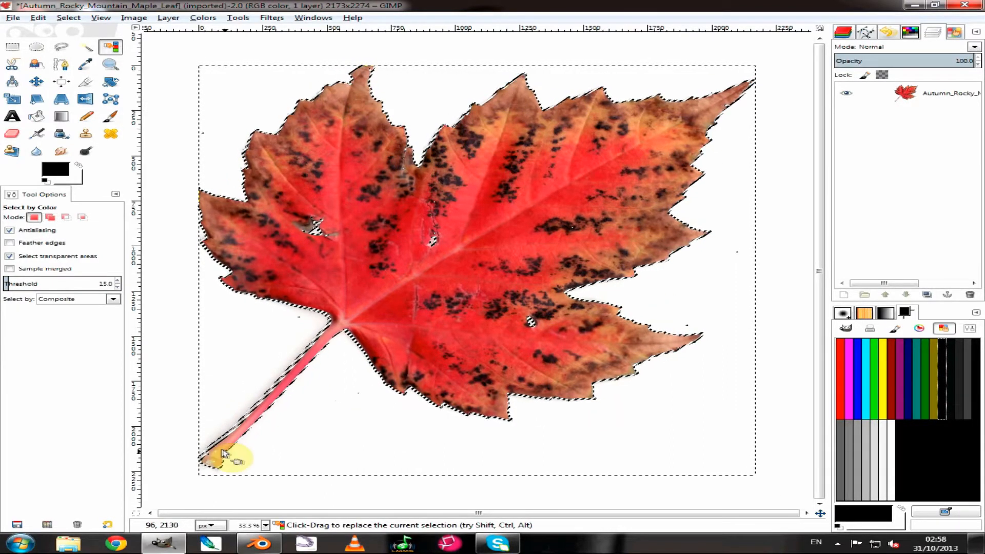
pyautogui.scroll(2, 251, 524)
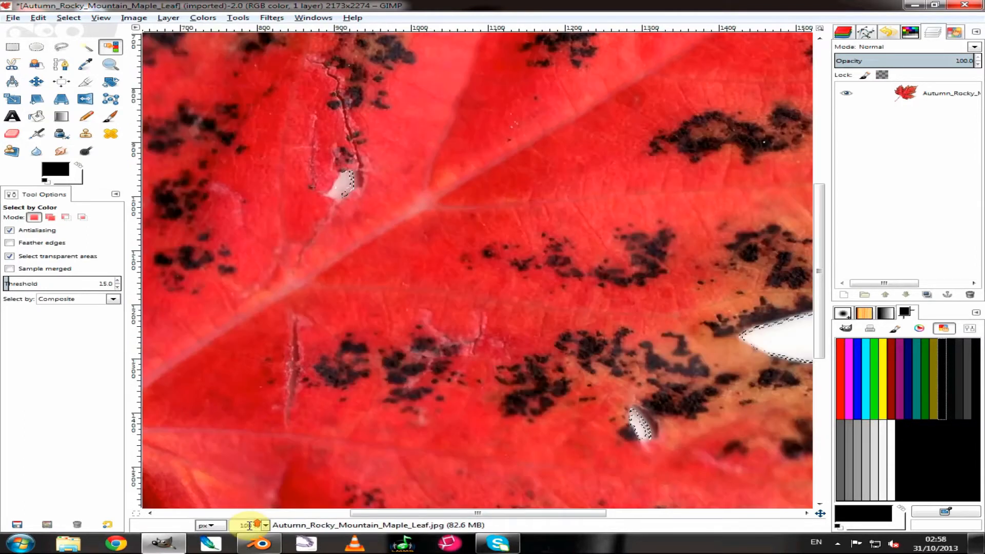
pyautogui.keyDown('shift'); pyautogui.click(640, 424); pyautogui.keyUp('shift')
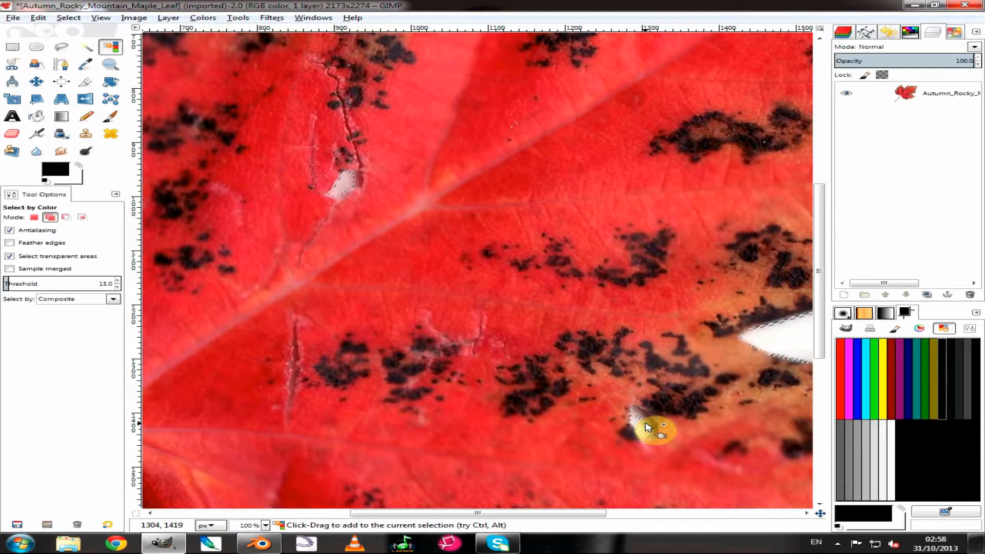
# - Add the grey shadow tones along the upper side of the leaf's stem to the selection
pyautogui.scroll(-10, 497, 424)
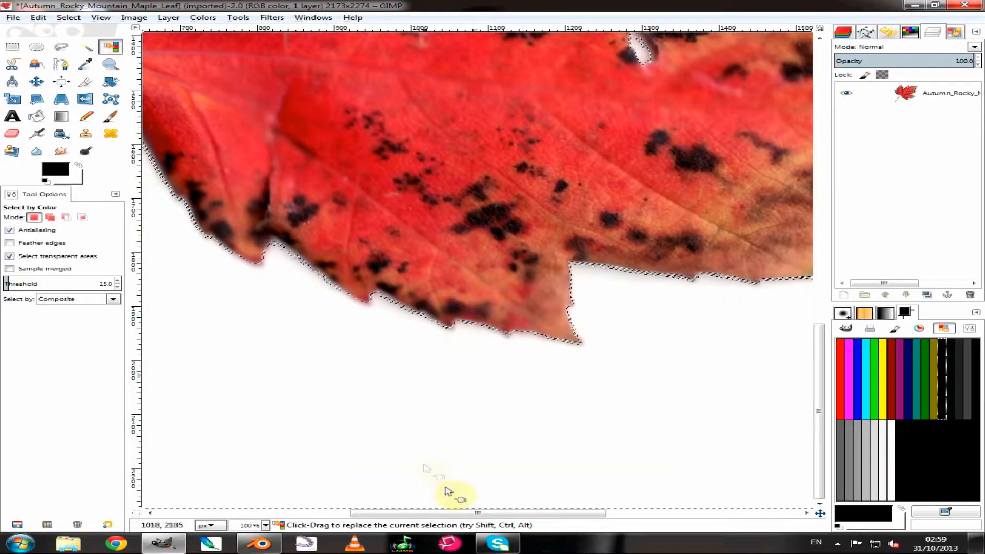
pyautogui.keyDown('shift'); pyautogui.hscroll(-10, 191, 418); pyautogui.keyUp('shift')
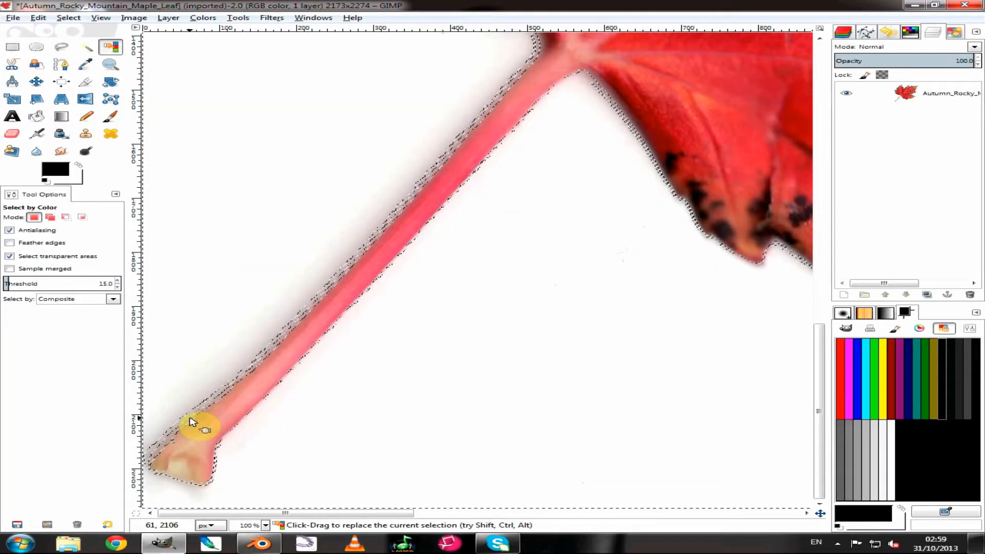
pyautogui.click(193, 422)
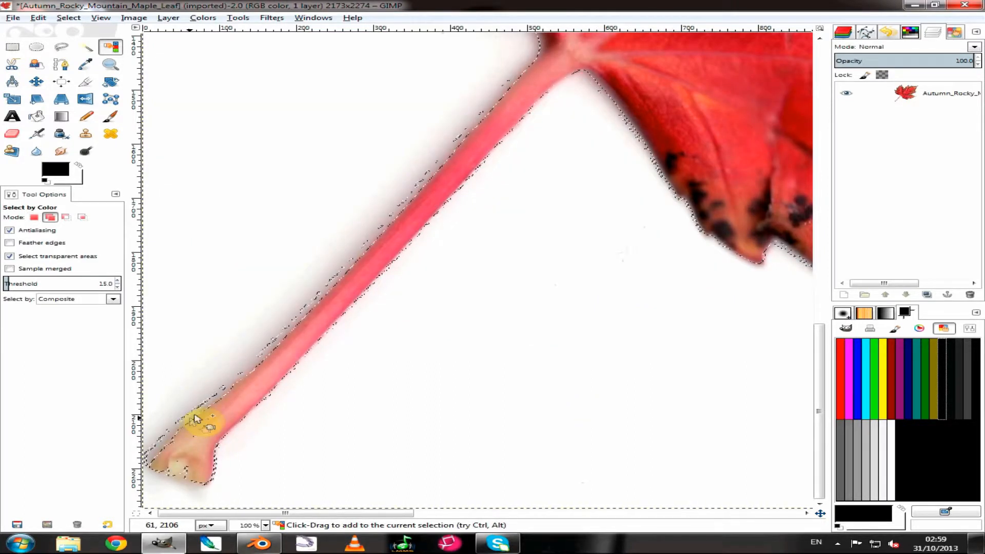
pyautogui.click(219, 406)
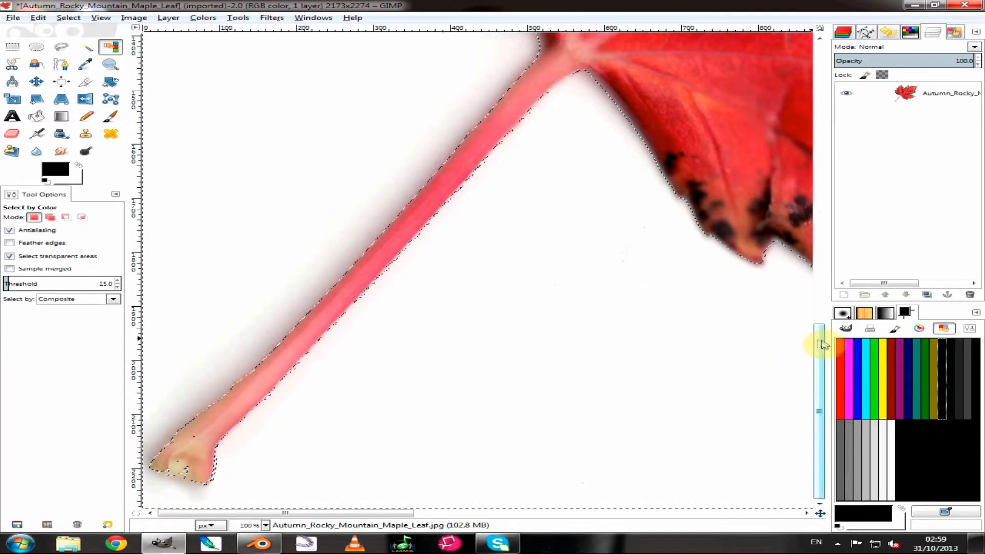
# - Feather the background selection by 10 px
pyautogui.moveTo(818, 341); pyautogui.dragTo(822, 277)
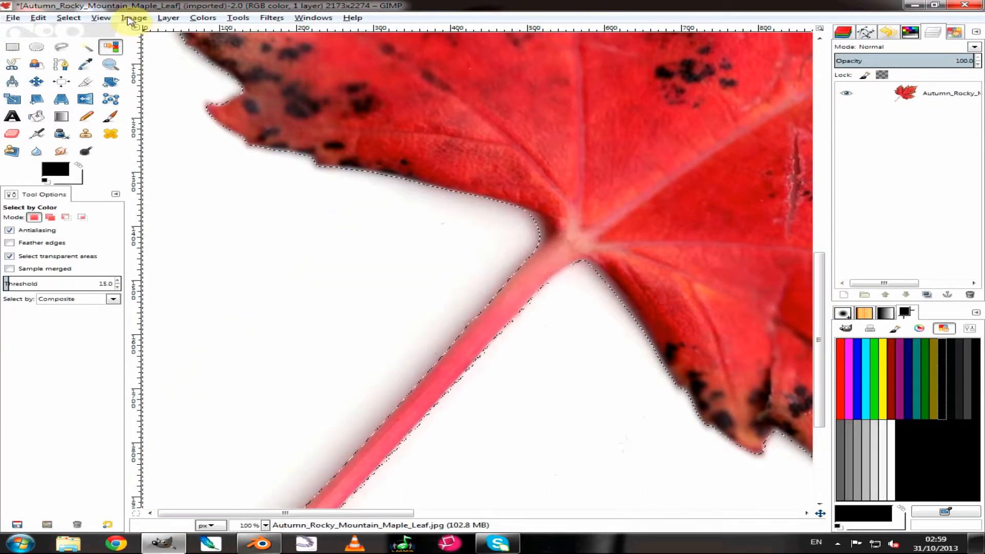
pyautogui.click(69, 18)
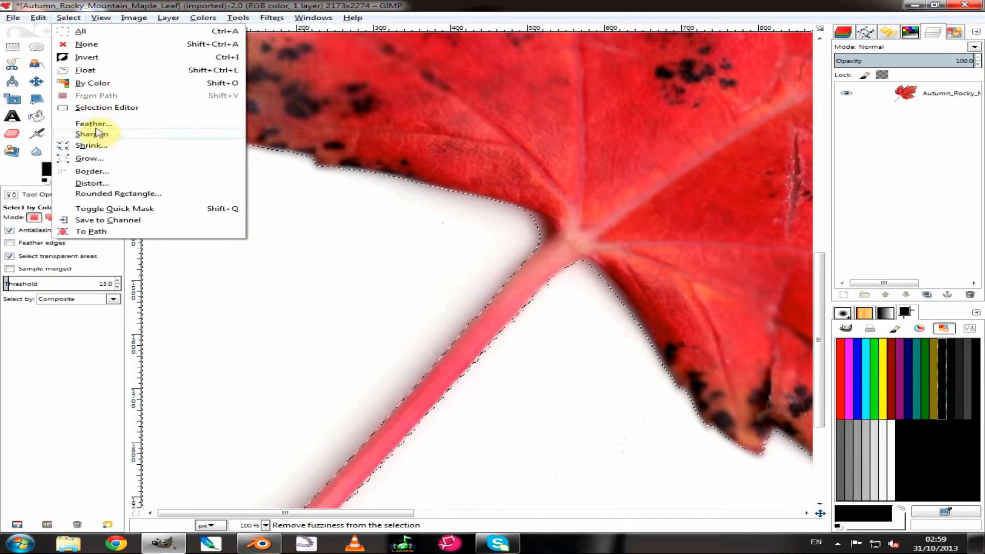
pyautogui.click(95, 125)
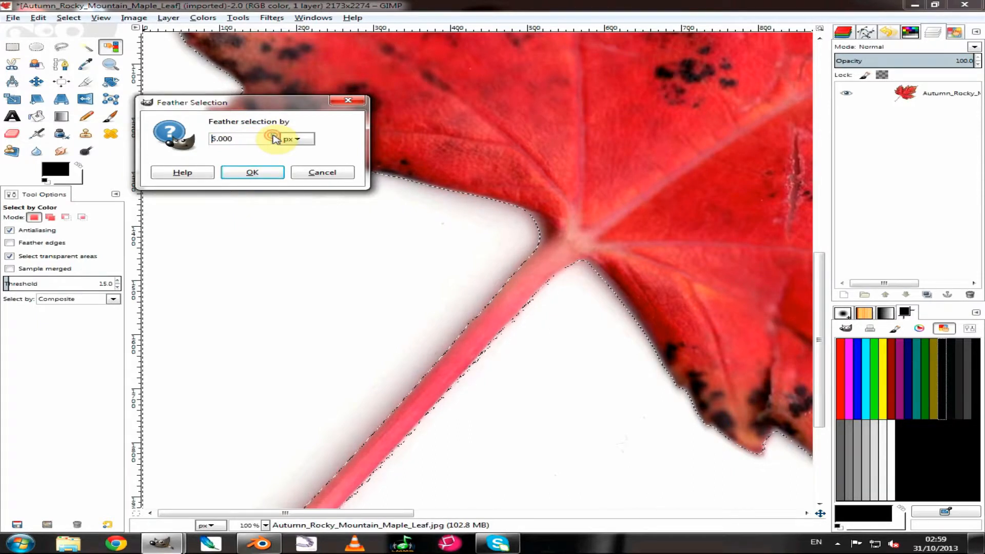
pyautogui.click(274, 135)
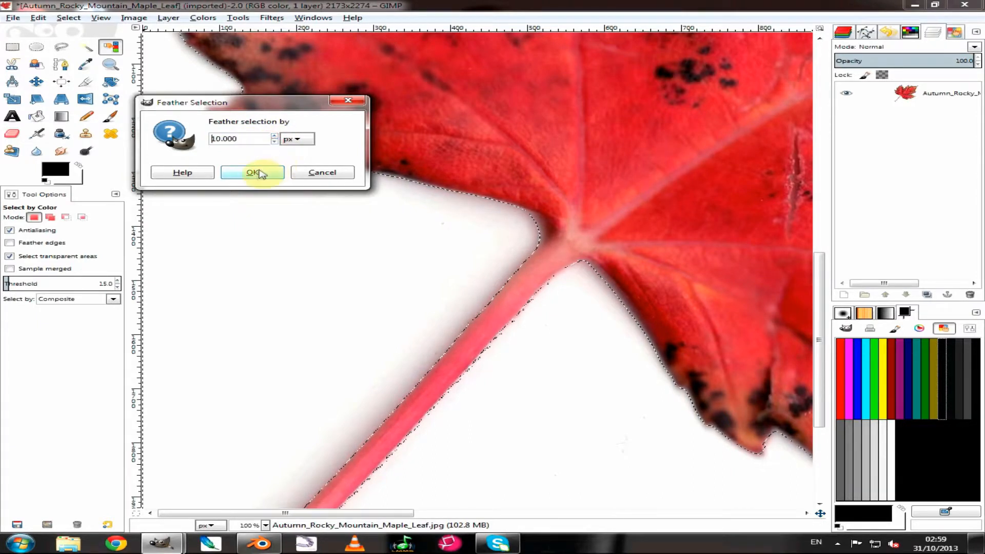
pyautogui.click(259, 175)
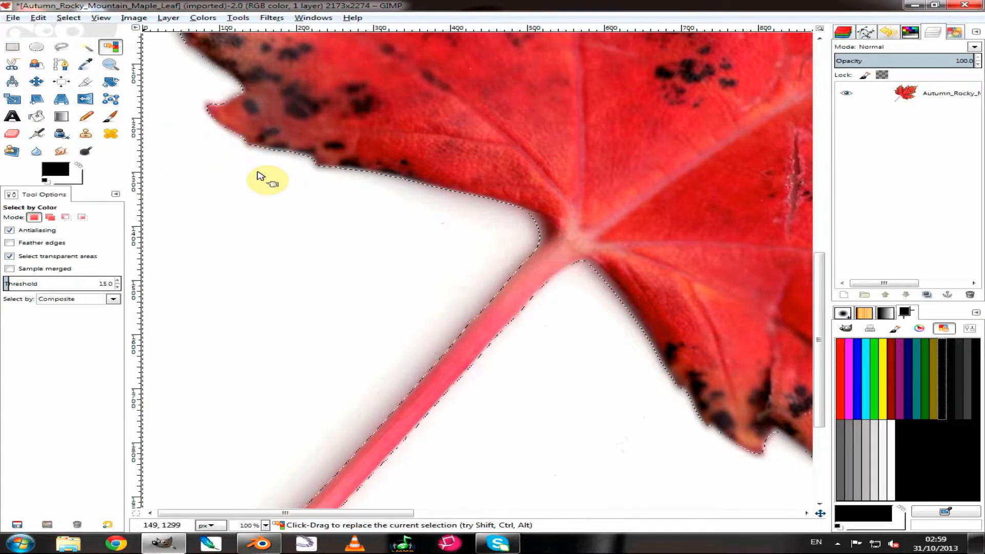
# - Cut the selected background away so that only the leaf remains on transparency
pyautogui.scroll(-2, 802, 275)
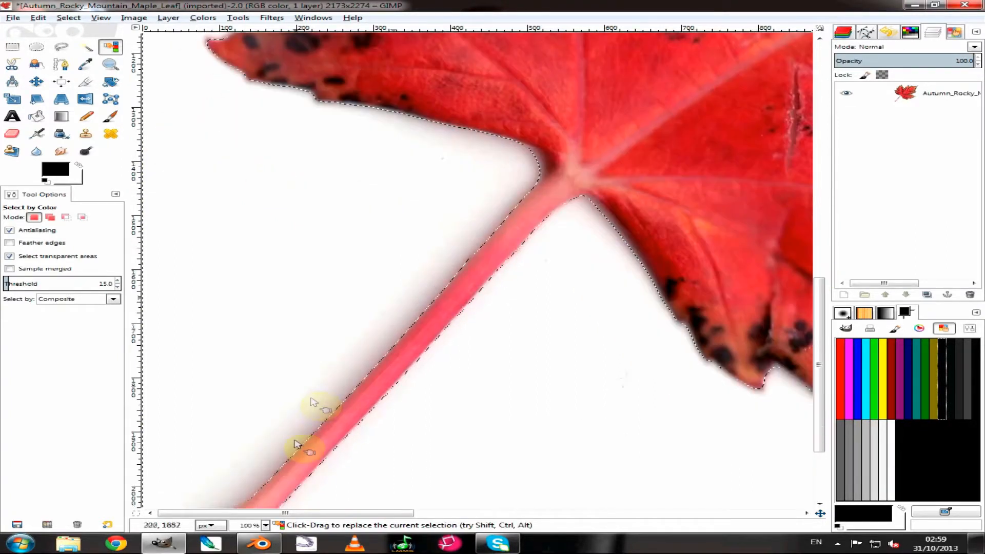
pyautogui.scroll(-2, 246, 526)
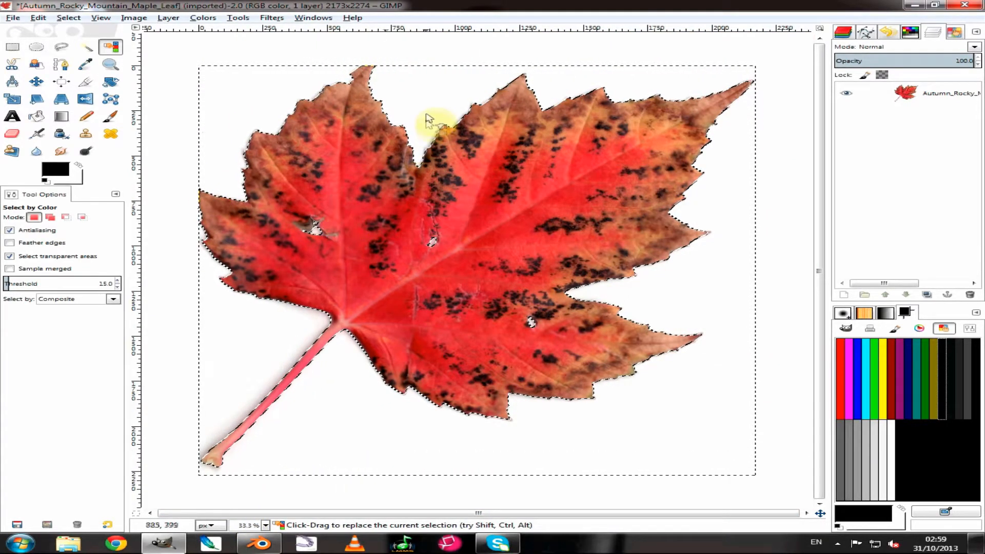
pyautogui.click(38, 18)
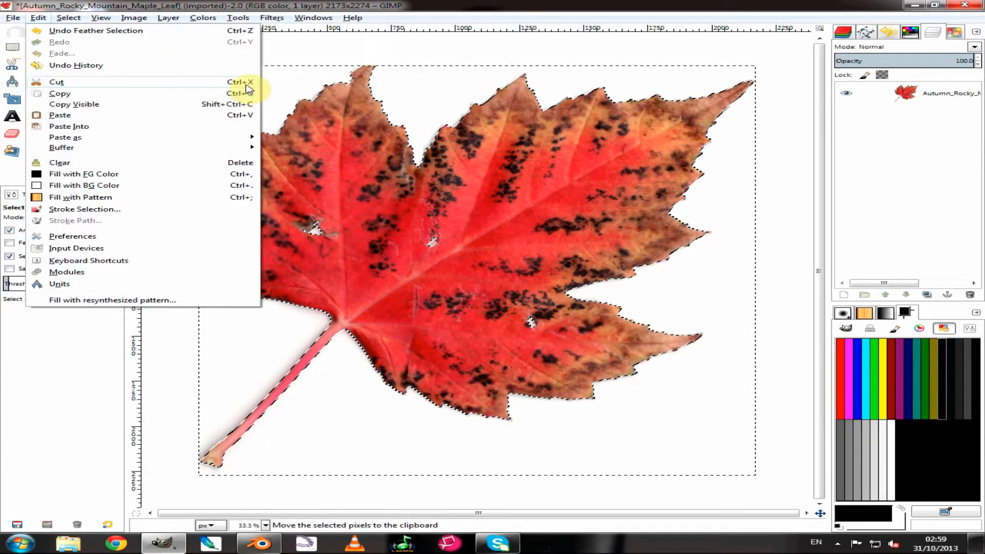
pyautogui.click(55, 84)
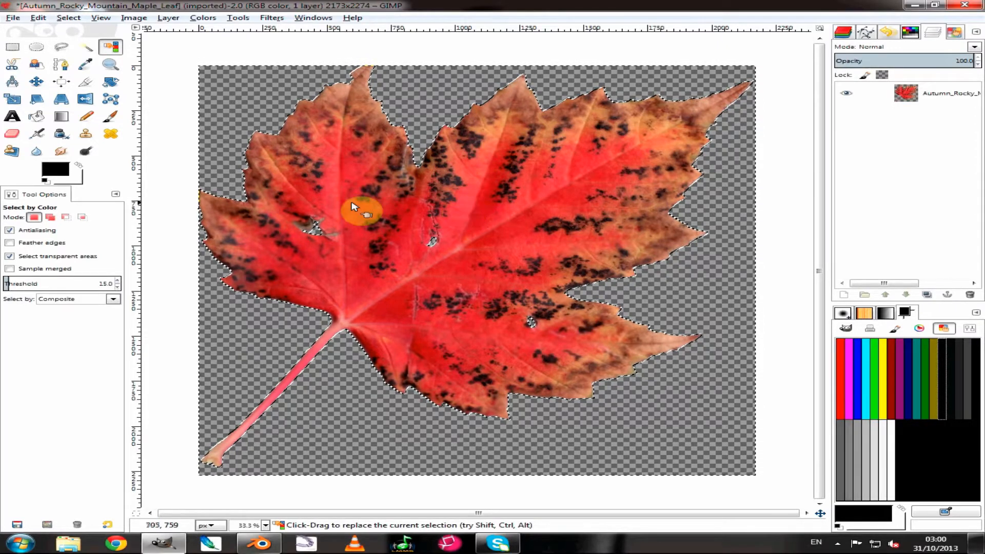
# - Export the cut-out leaf to the Downloads folder as Autumn_Rocky_Mountain_Maple_Leaf.png, keeping the default PNG options
pyautogui.click(14, 21)
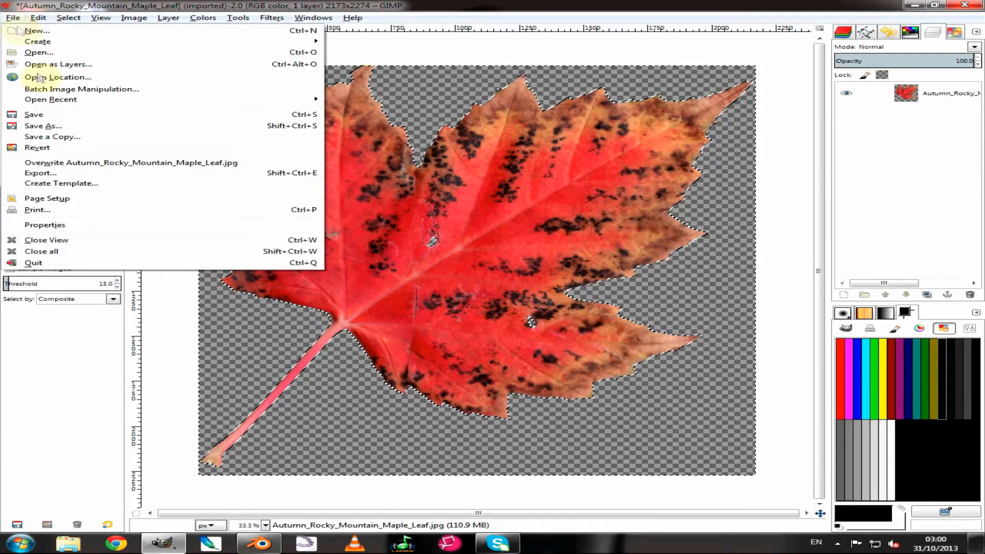
pyautogui.click(46, 174)
pyautogui.click(266, 50)
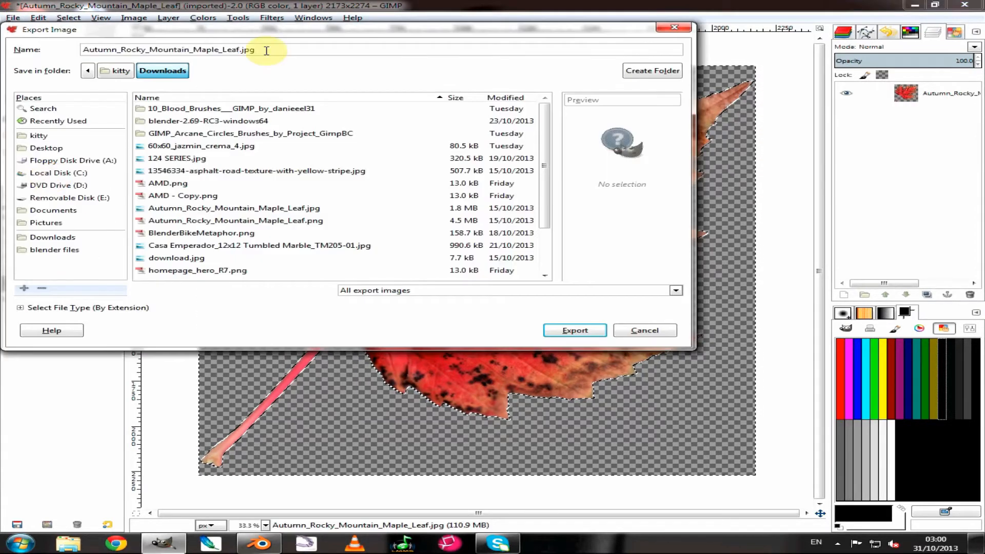
pyautogui.doubleClick(266, 51)
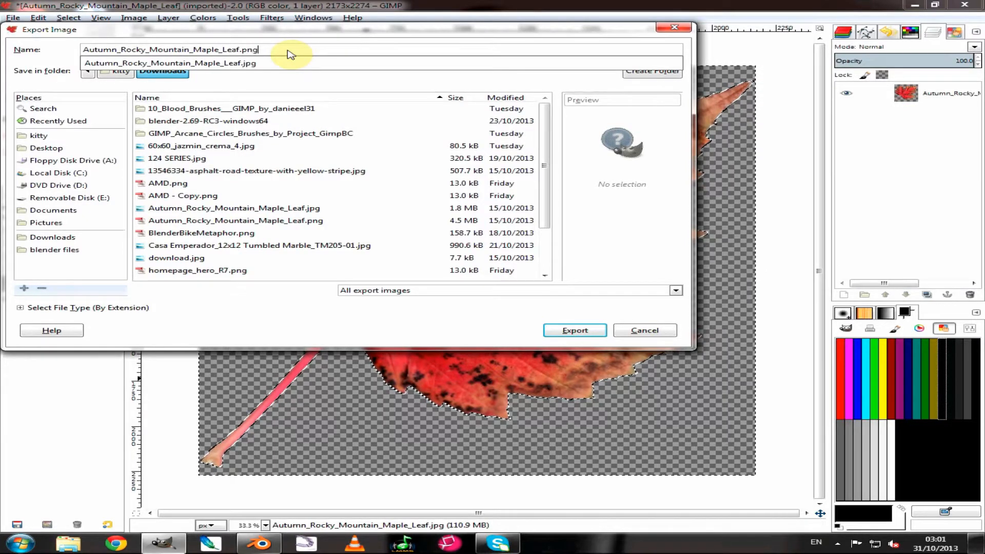
pyautogui.click(574, 332)
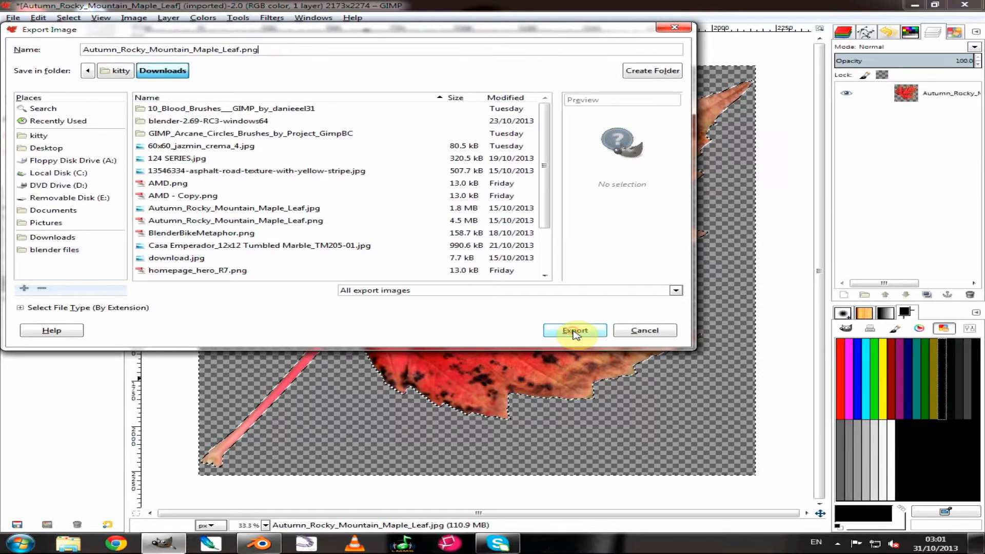
pyautogui.click(575, 331)
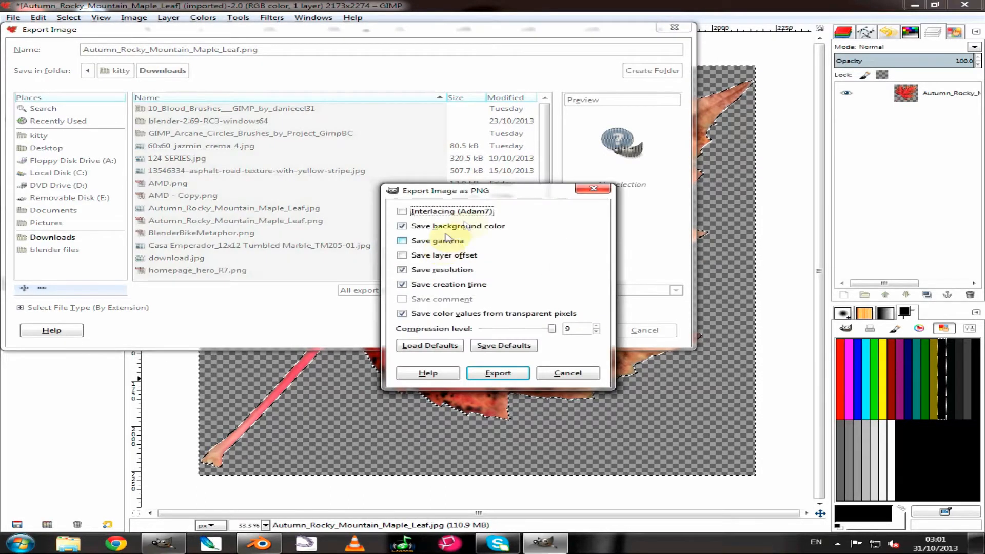
pyautogui.click(497, 374)
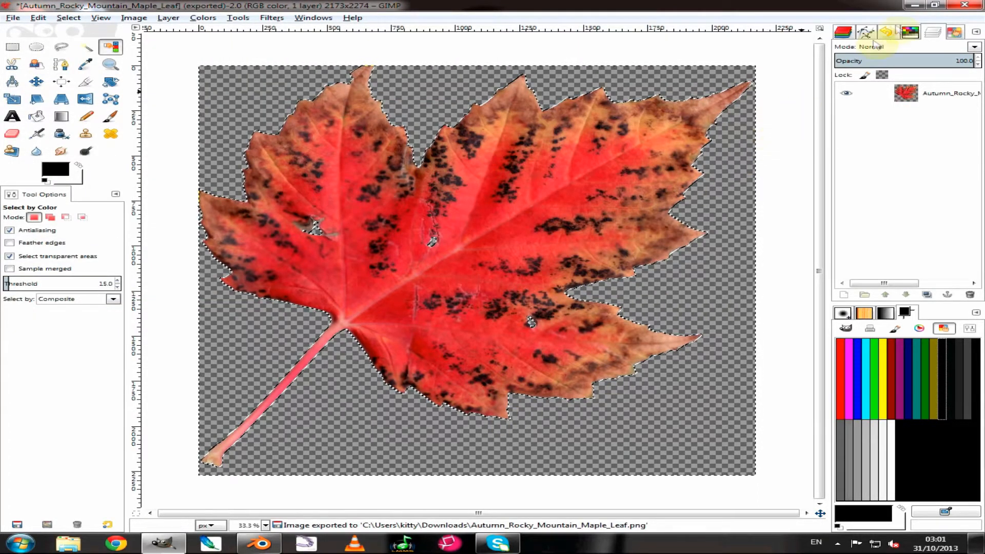
# - Quit GIMP, discarding the unsaved changes, and switch to the Blender particle scene
pyautogui.click(965, 6)
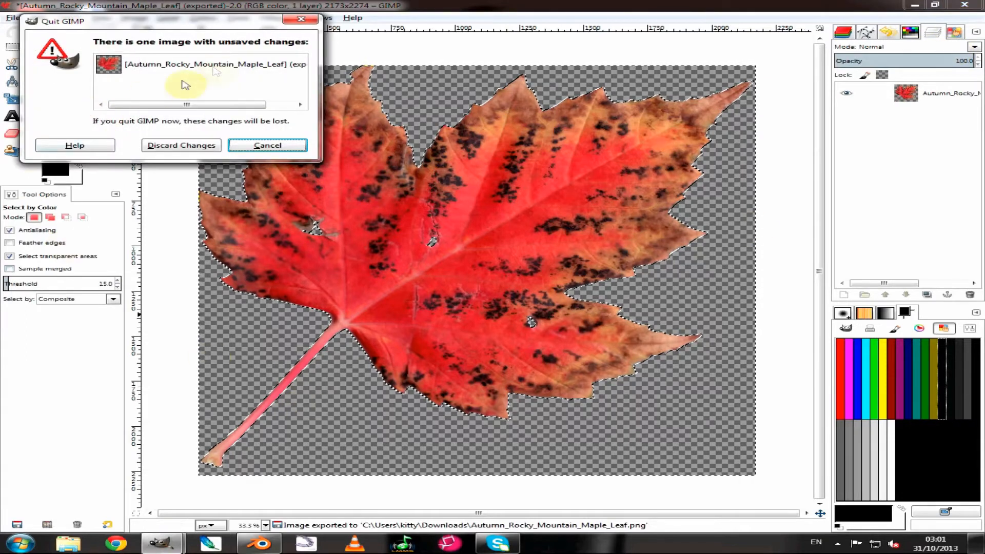
pyautogui.click(189, 145)
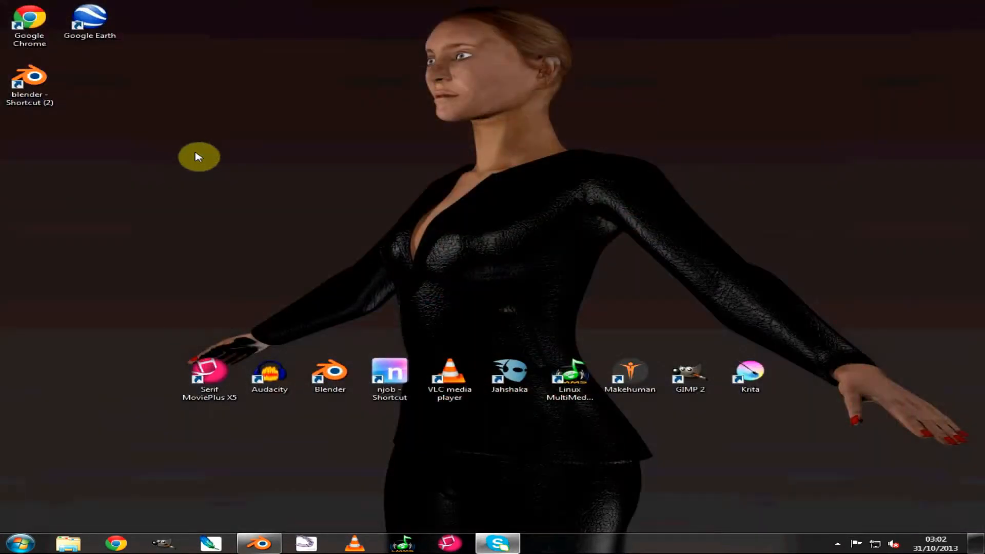
pyautogui.click(258, 544)
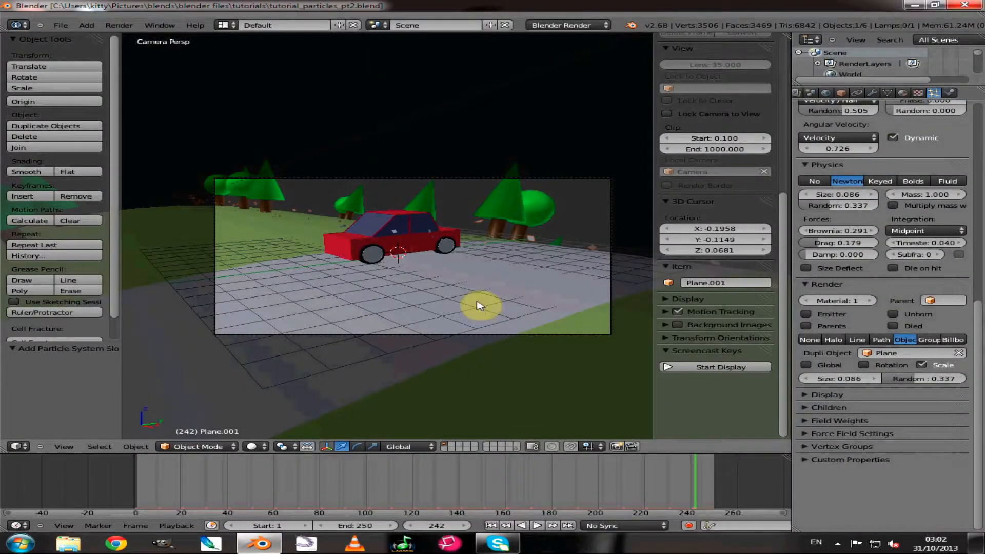
# - Show only layer 20, which holds the leaf plane and the tree, and select the leaf plane
pyautogui.click(518, 450)
pyautogui.press('KP_0')
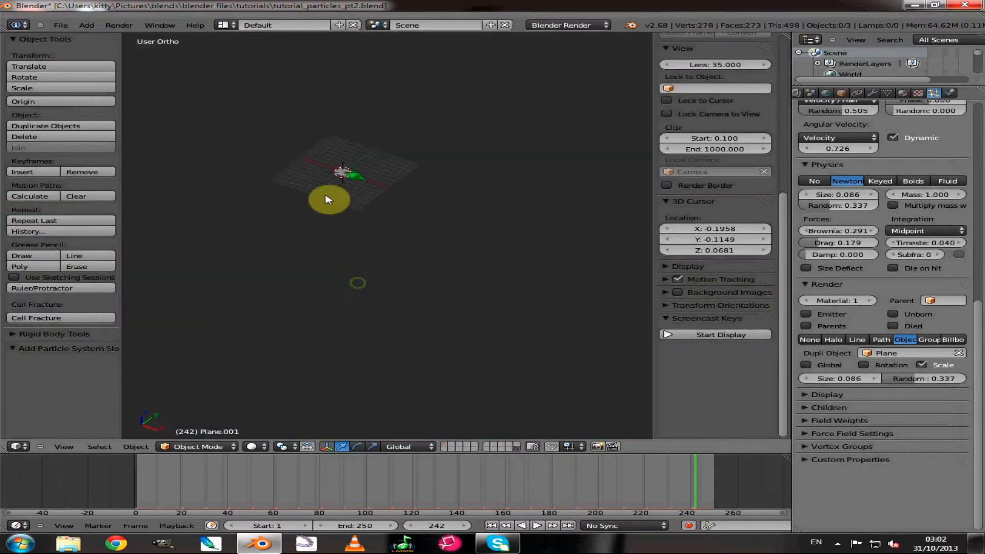
pyautogui.rightClick(344, 175)
pyautogui.scroll(4, 321, 201)
pyautogui.keyDown('shift'); pyautogui.moveTo(321, 201); pyautogui.dragTo(444, 302, button='middle'); pyautogui.keyUp('shift')
pyautogui.scroll(5, 428, 277)
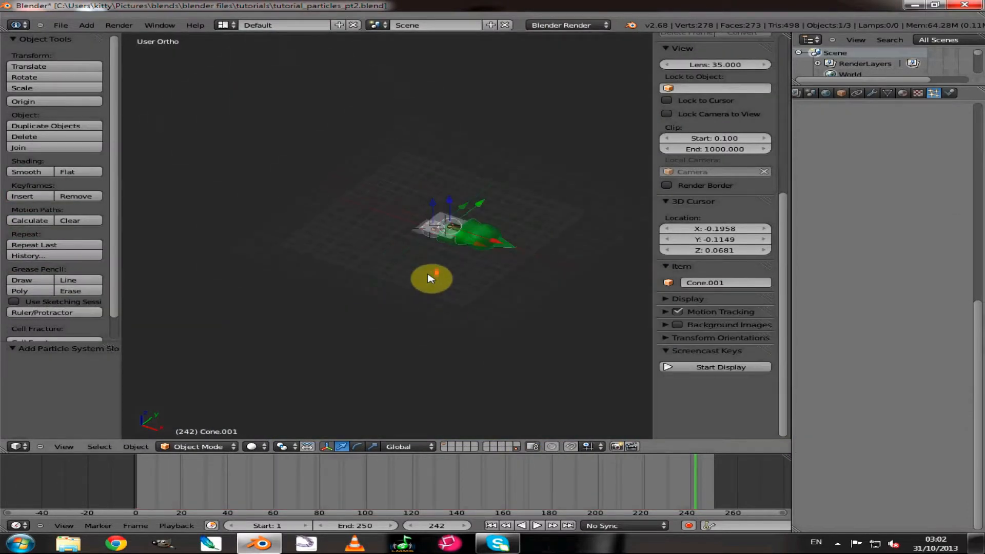
pyautogui.scroll(4, 427, 273)
pyautogui.keyDown('shift'); pyautogui.moveTo(514, 268); pyautogui.dragTo(353, 286, button='middle'); pyautogui.keyUp('shift')
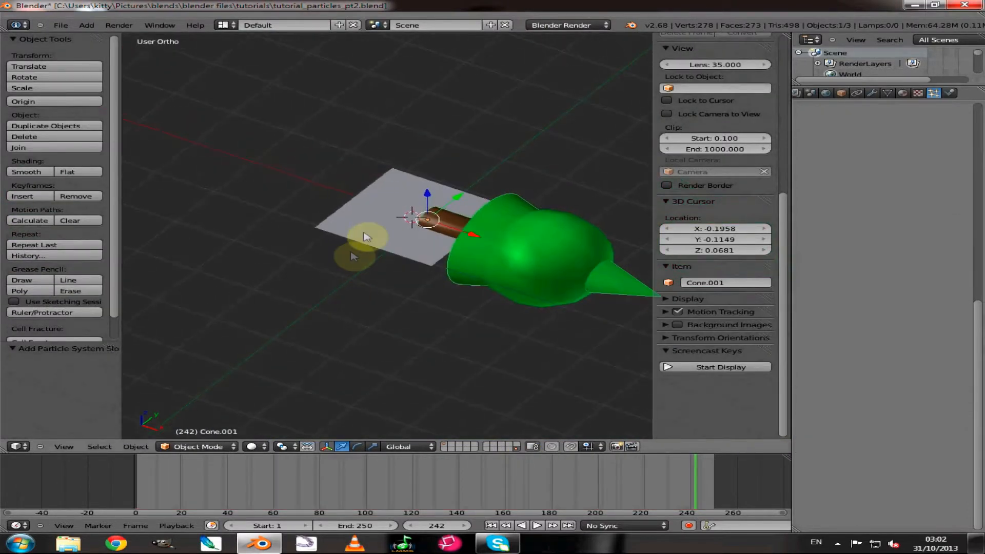
pyautogui.rightClick(377, 223)
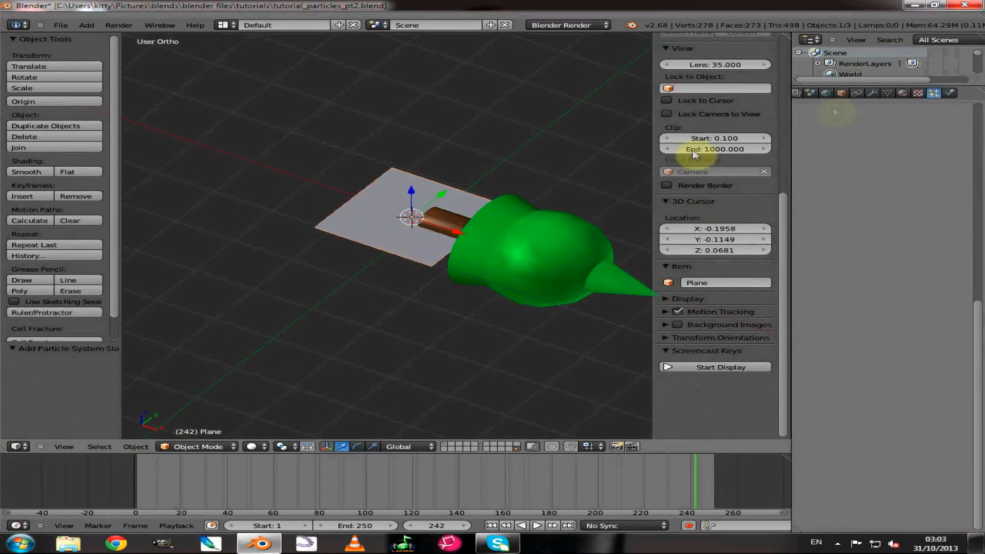
# - Add a material slot with a new material to the leaf plane
pyautogui.click(903, 93)
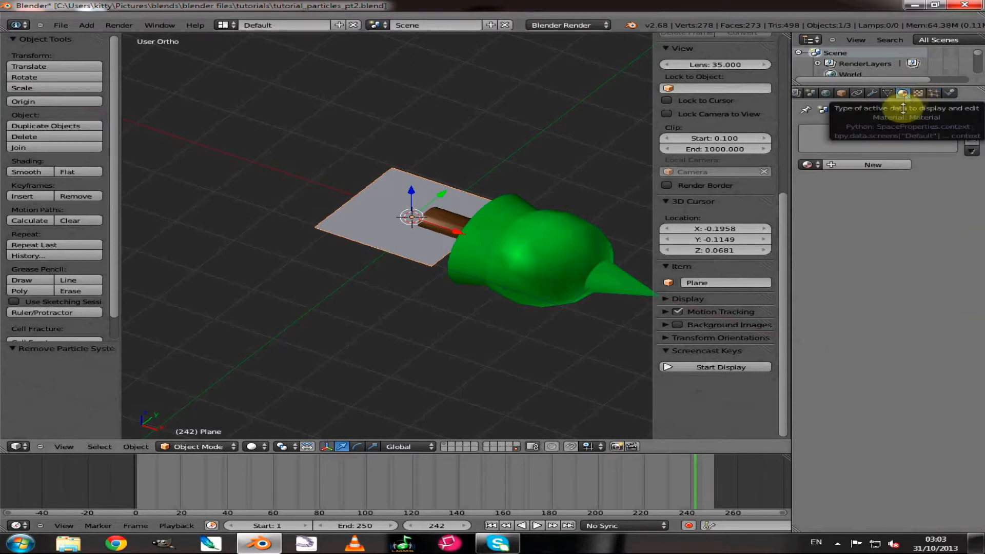
pyautogui.click(972, 132)
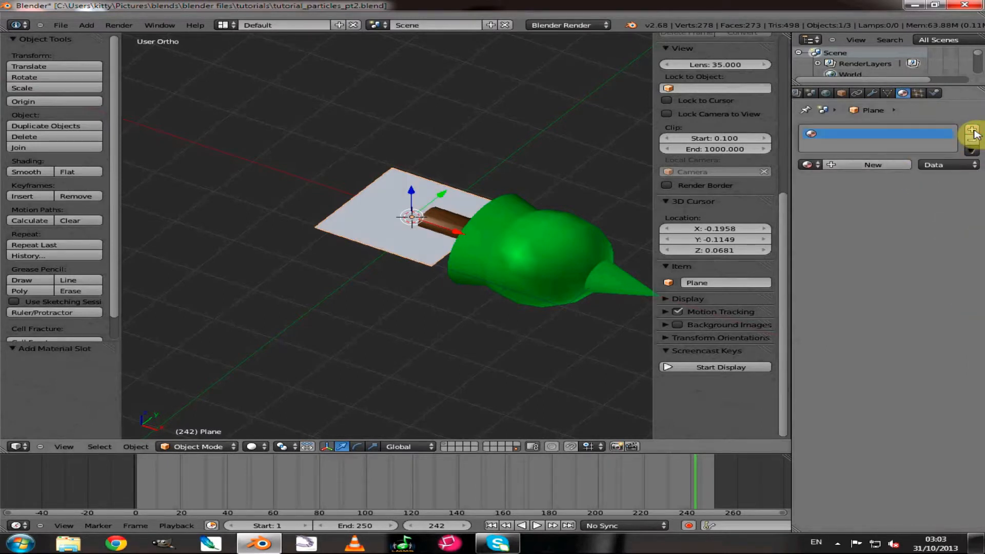
pyautogui.click(866, 168)
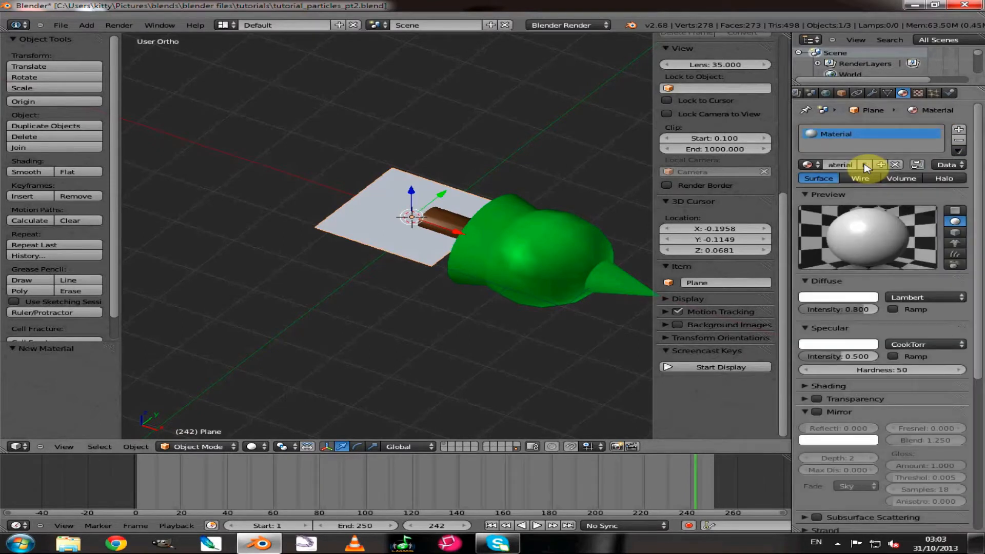
# - Add a new texture to the leaf plane's material and set its type to Image or Movie
pyautogui.scroll(-2, 872, 154)
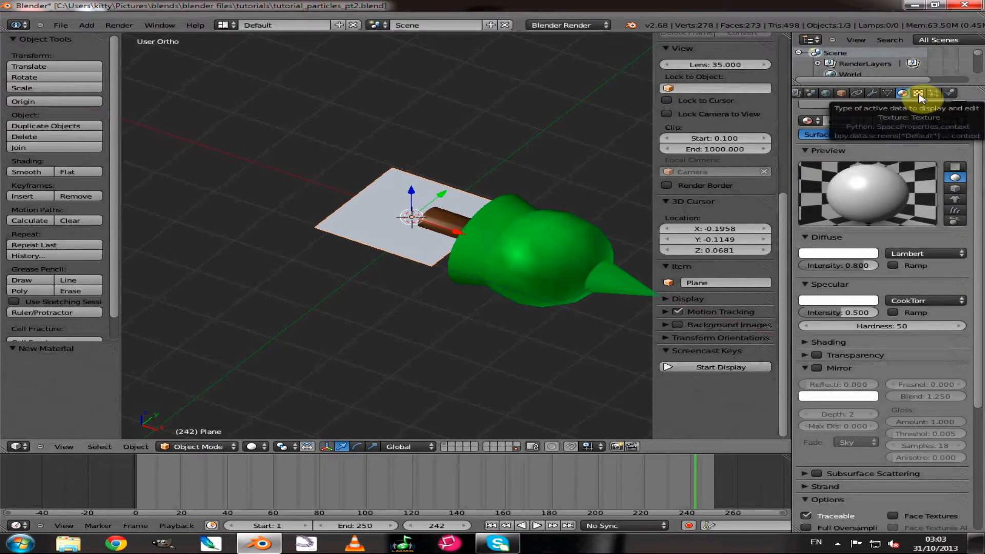
pyautogui.click(918, 95)
pyautogui.click(842, 207)
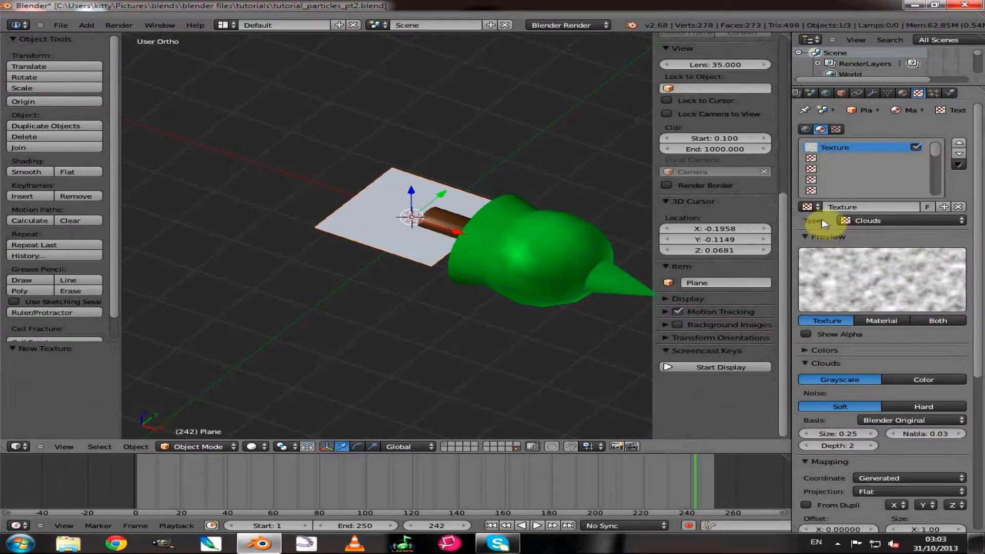
pyautogui.click(872, 224)
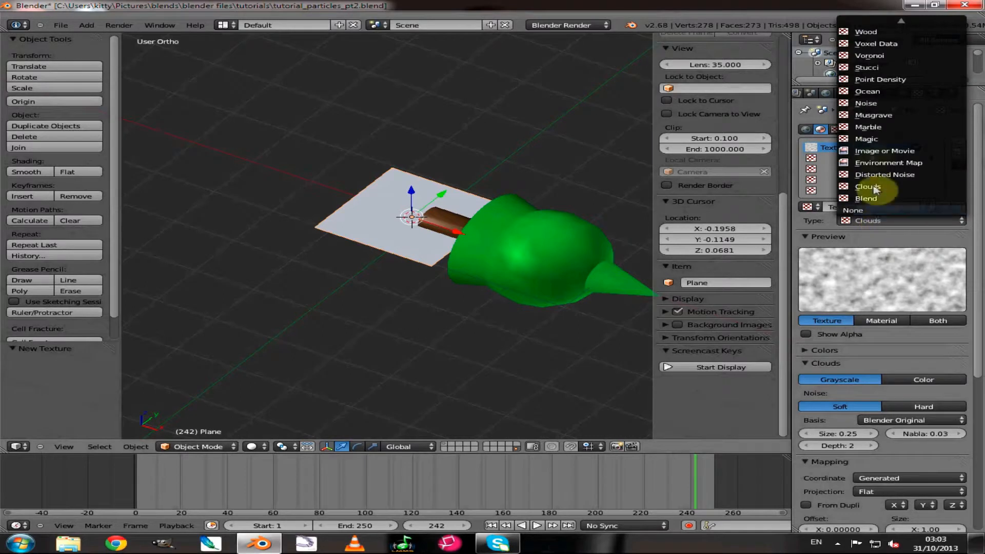
pyautogui.click(872, 151)
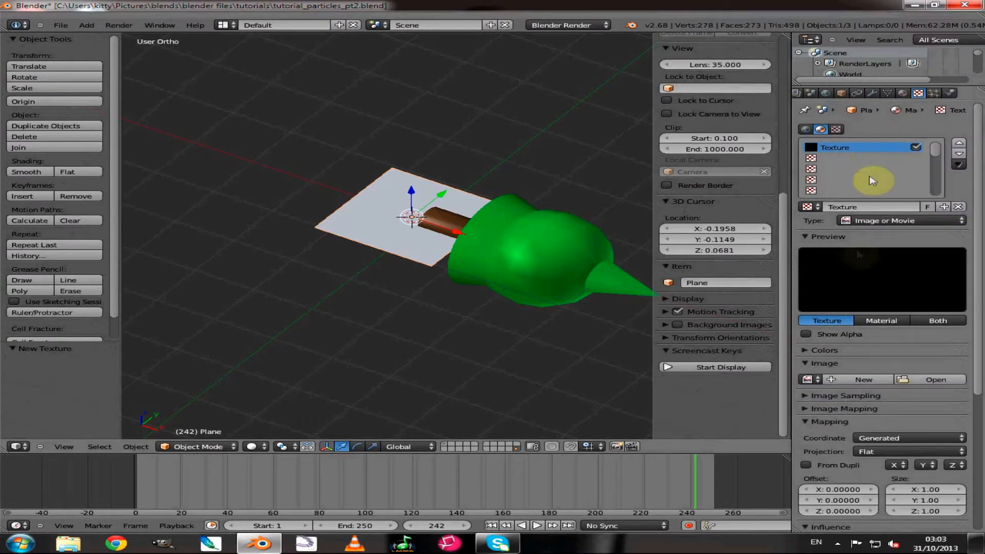
# - Load Autumn_Rocky_Mountain_Maple_Leaf.png from the Downloads folder as the texture image and show alpha in its preview
pyautogui.click(909, 380)
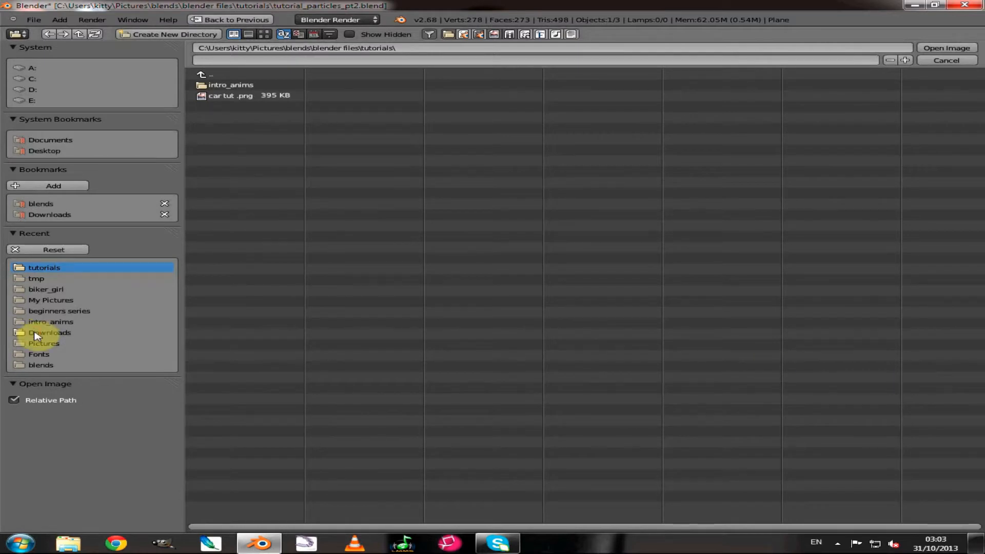
pyautogui.click(49, 332)
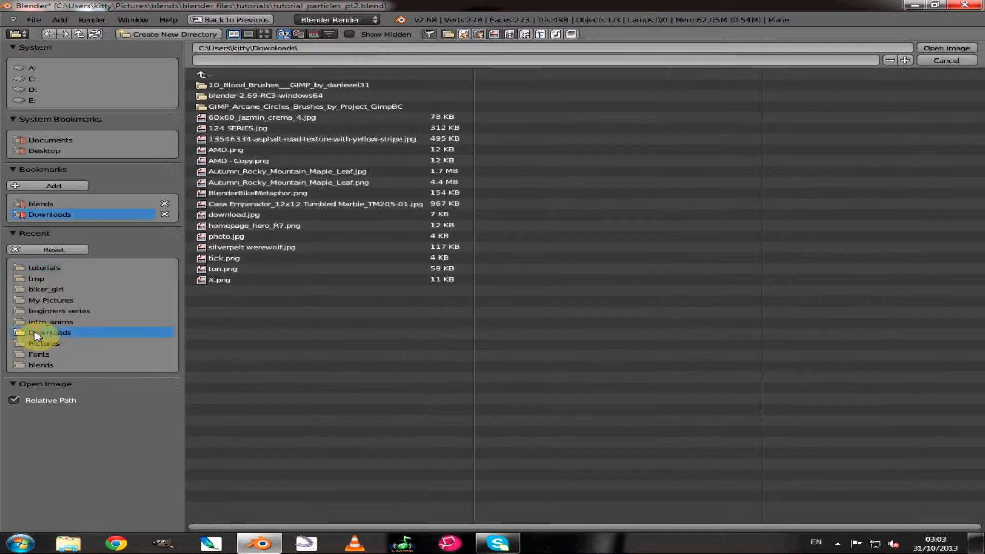
pyautogui.click(365, 184)
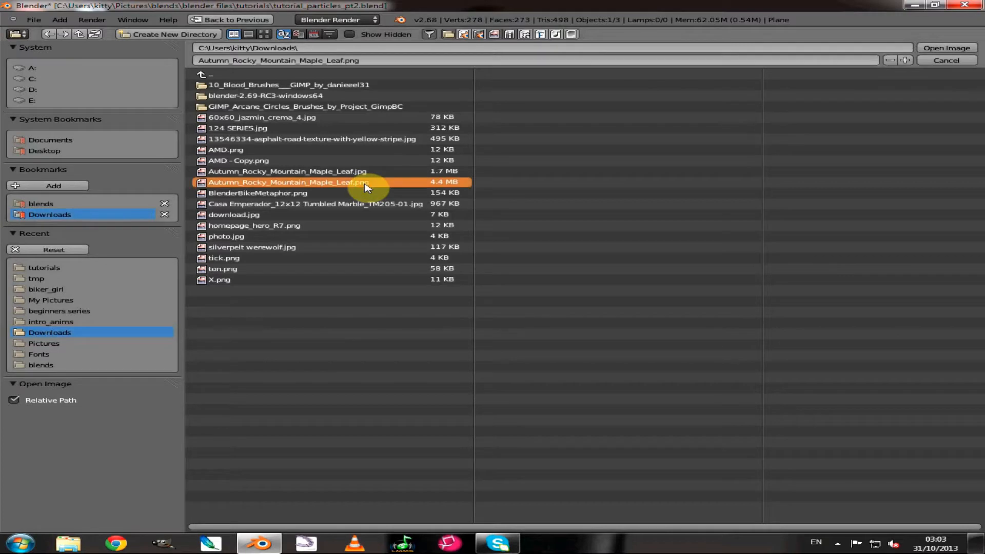
pyautogui.click(934, 50)
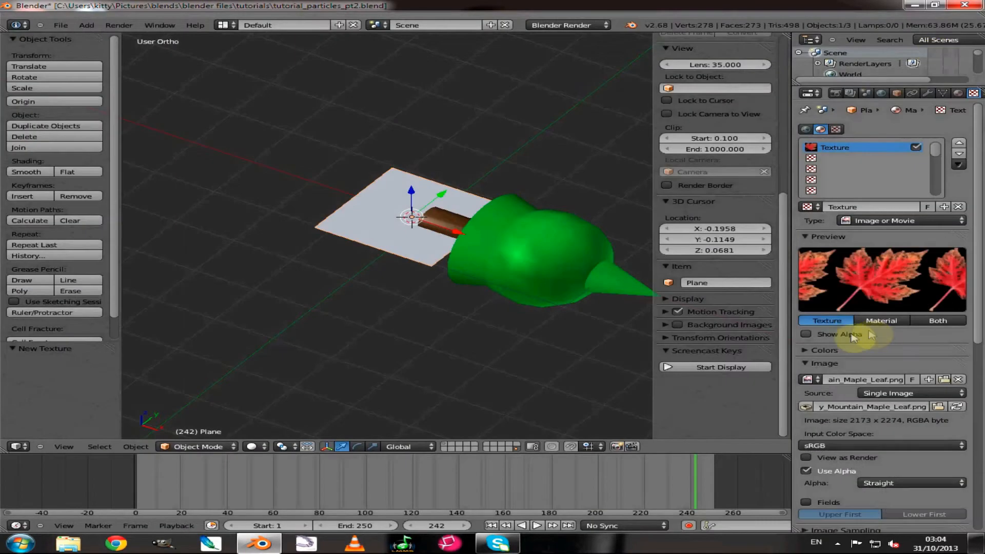
pyautogui.click(806, 334)
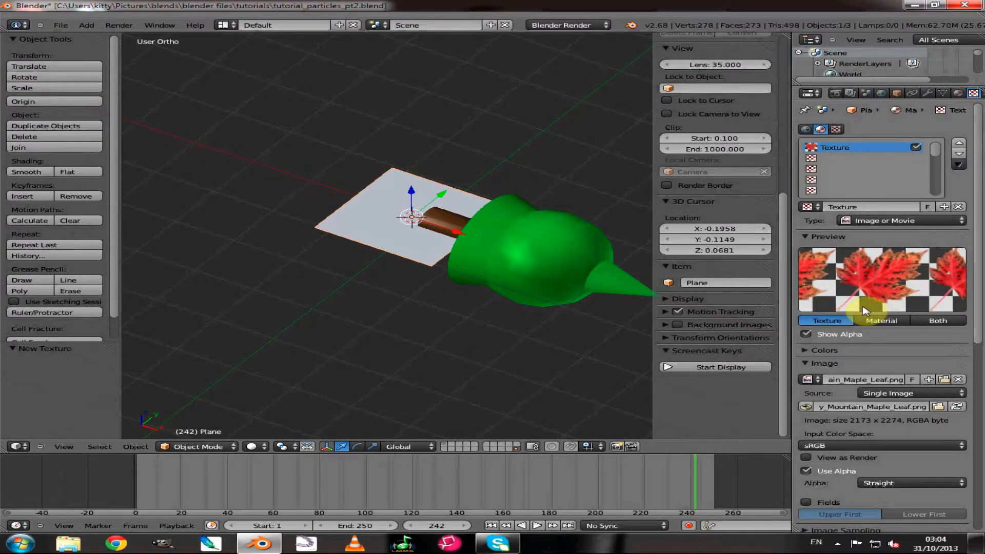
# - Set the viewport shading to Texture and the display's material mode to GLSL
pyautogui.click(250, 447)
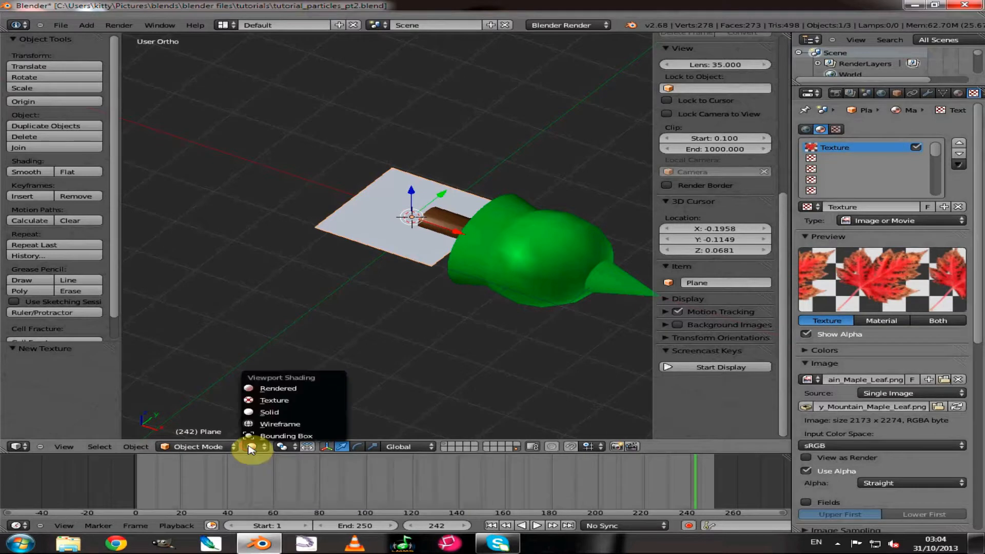
pyautogui.click(271, 400)
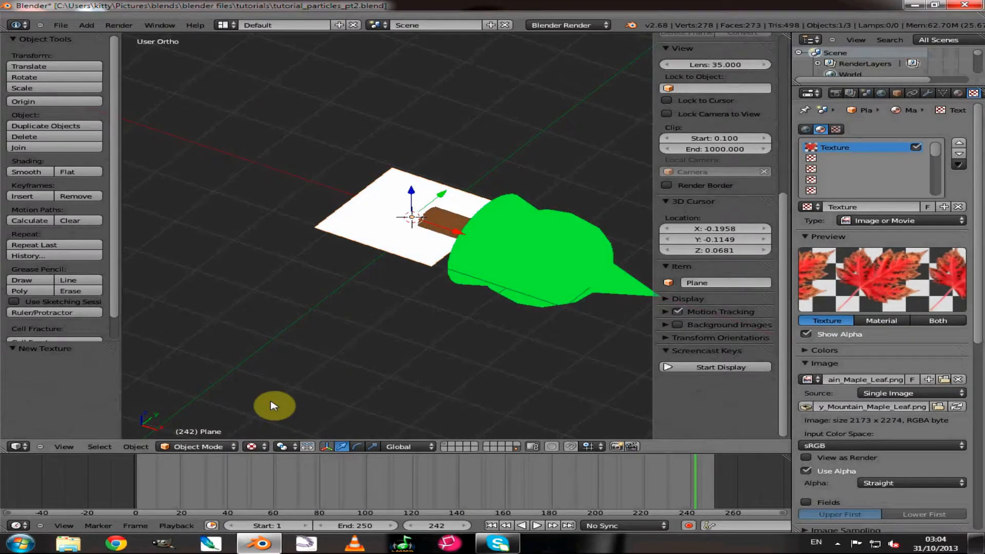
pyautogui.scroll(2, 688, 390)
pyautogui.click(687, 343)
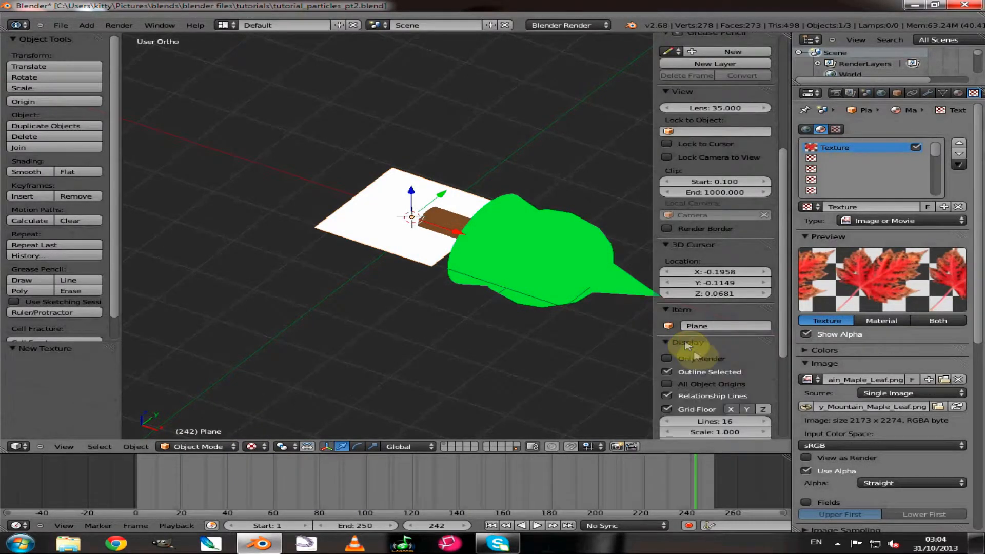
pyautogui.scroll(-3, 714, 371)
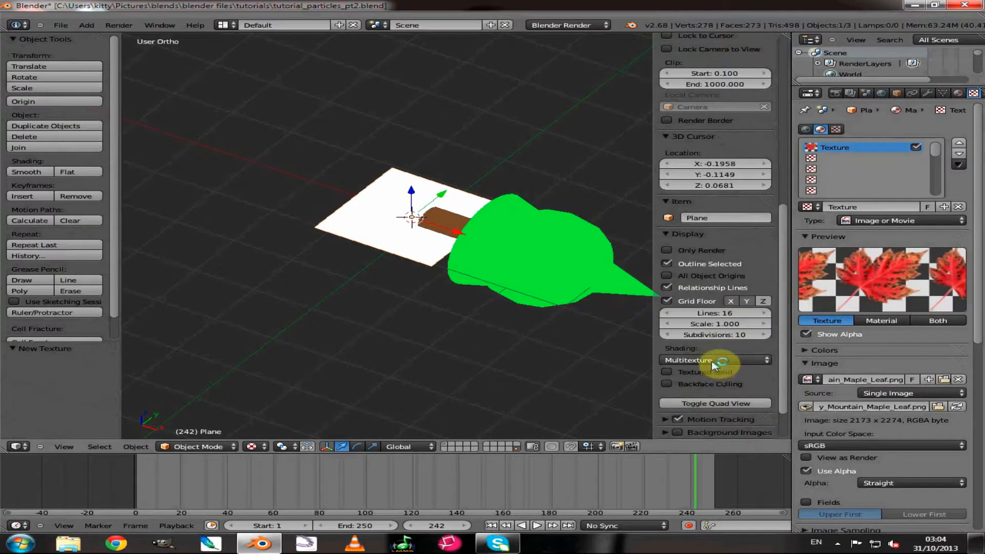
pyautogui.click(706, 360)
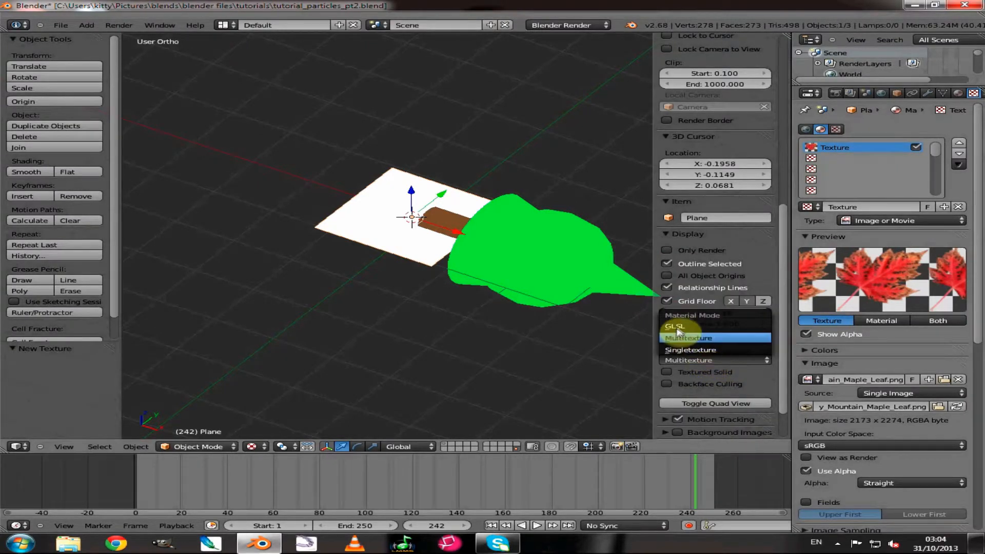
pyautogui.click(679, 327)
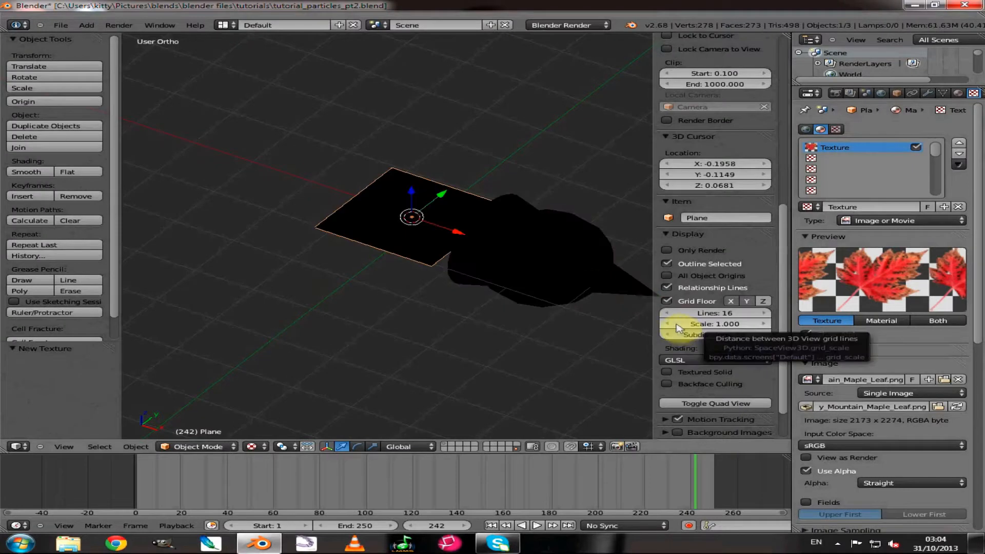
# - Select the lamp on the first layer and assign it to layer 20 as well, keeping it on layer 1
pyautogui.click(446, 444)
pyautogui.scroll(-5, 462, 325)
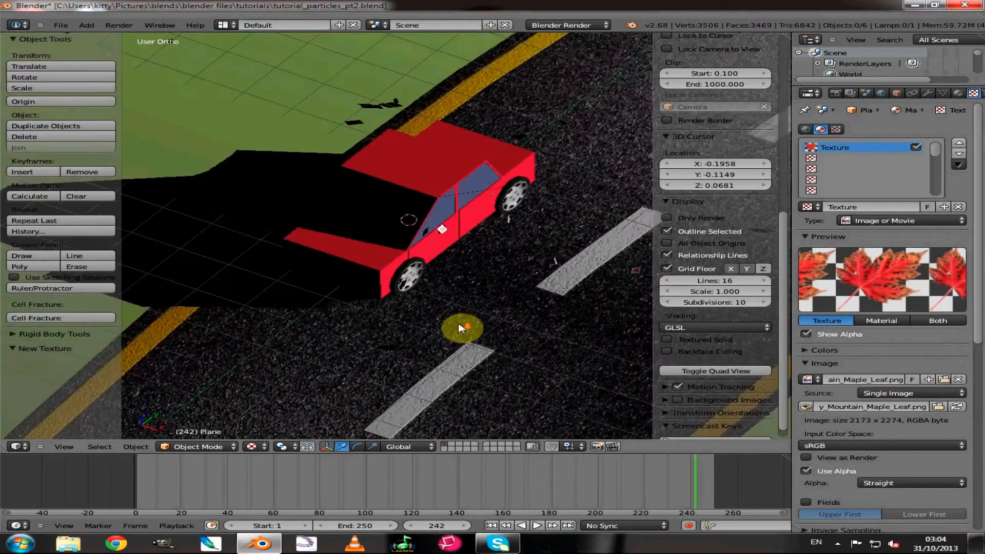
pyautogui.moveTo(479, 328); pyautogui.dragTo(413, 208, button='middle')
pyautogui.rightClick(411, 205)
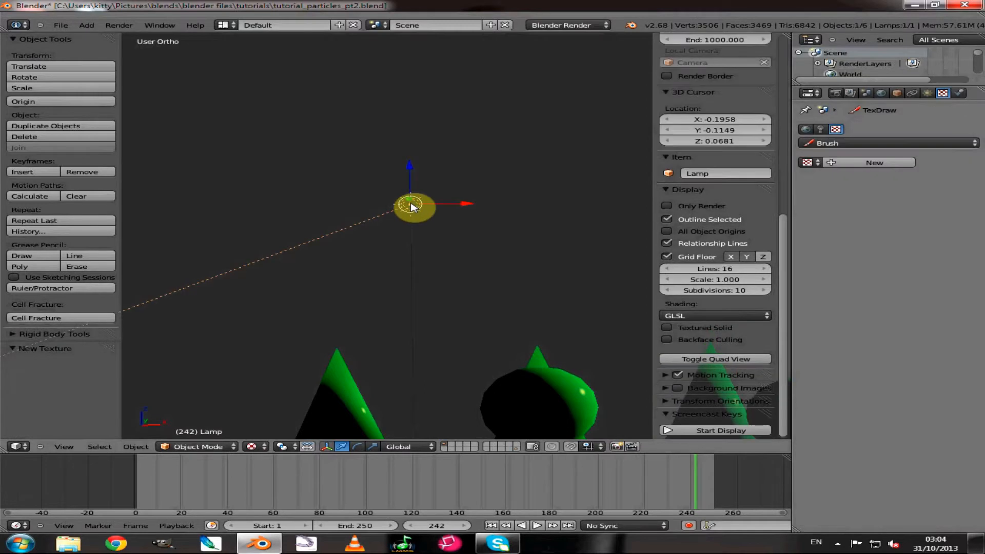
pyautogui.press('m')
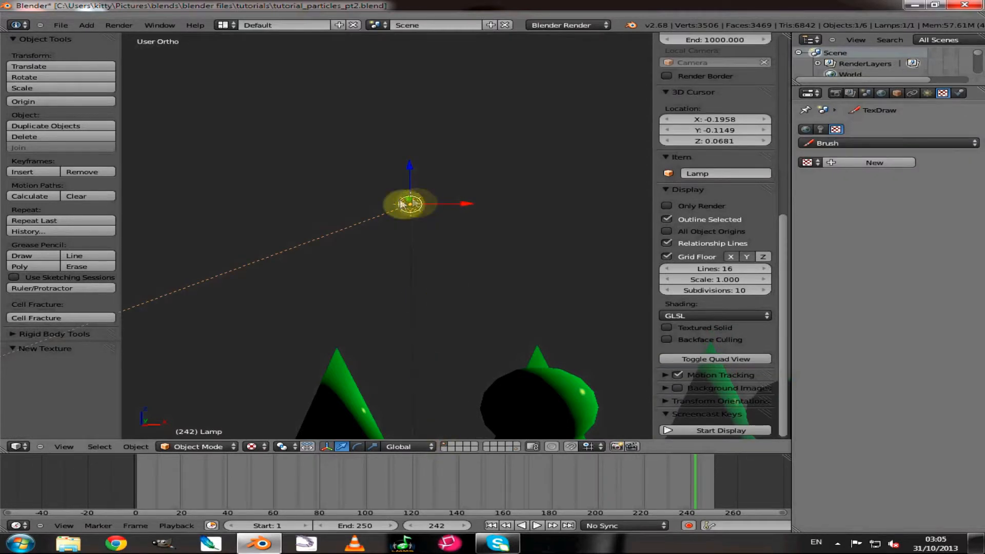
pyautogui.press('m')
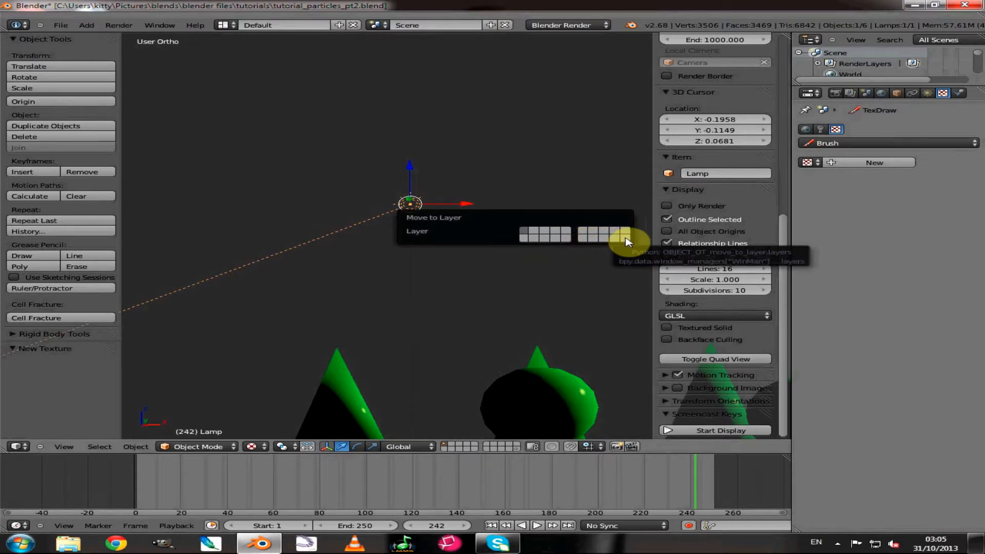
pyautogui.click(625, 239)
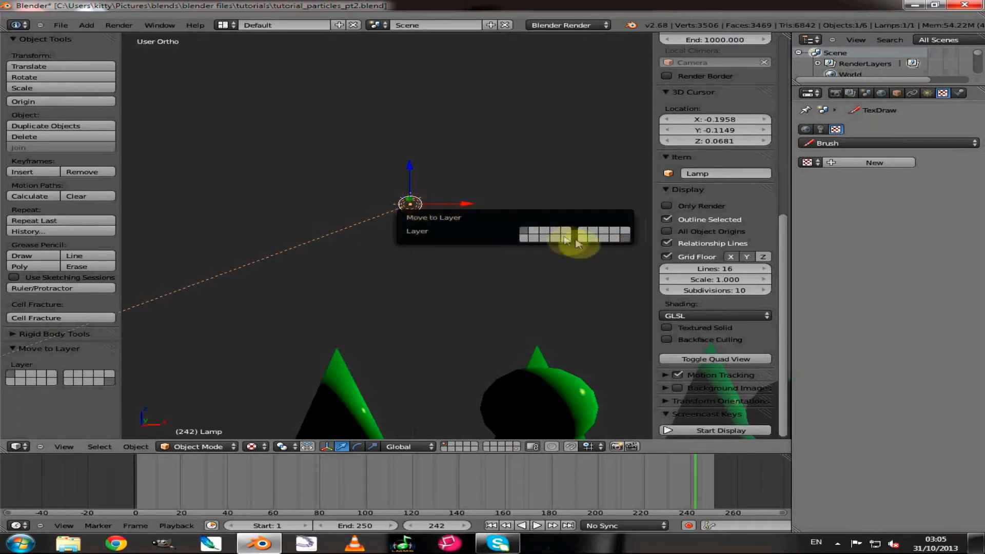
# - Return to layer 20 and move the leaf plane about -2.05 along X and about 1.79 up along Z
pyautogui.click(517, 448)
pyautogui.moveTo(479, 352); pyautogui.dragTo(471, 385, button='middle')
pyautogui.scroll(8, 472, 383)
pyautogui.rightClick(495, 371)
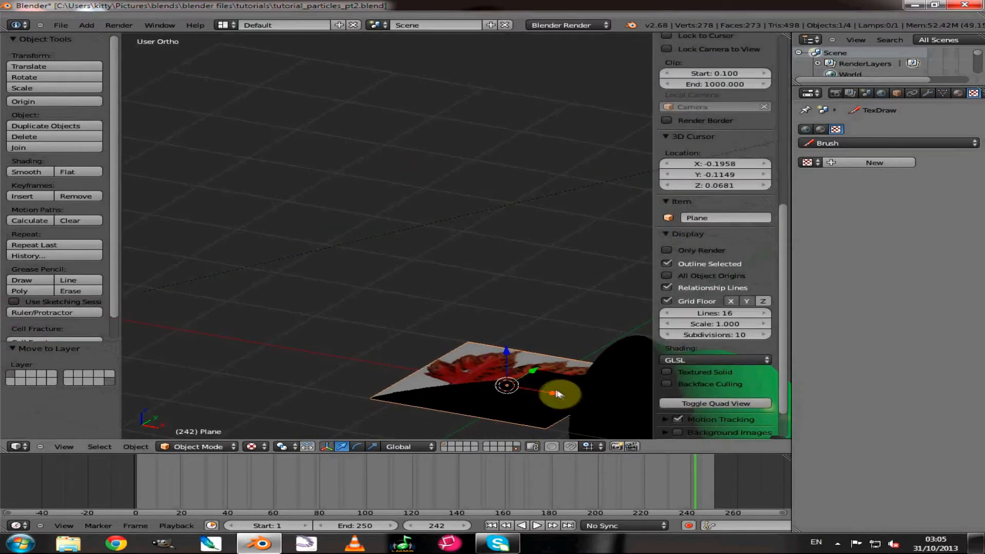
pyautogui.moveTo(556, 391); pyautogui.dragTo(378, 351)
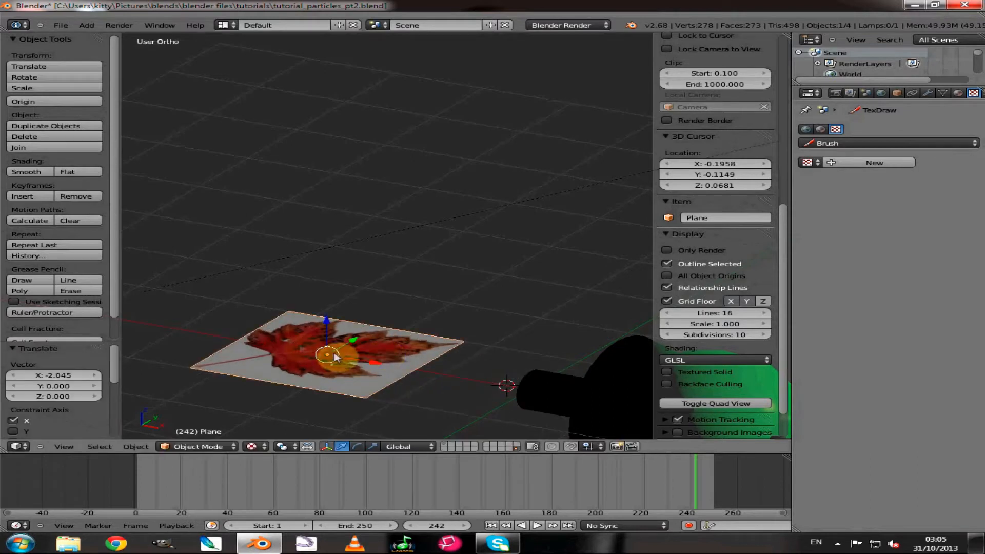
pyautogui.scroll(-2, 369, 397)
pyautogui.moveTo(347, 282); pyautogui.dragTo(347, 203)
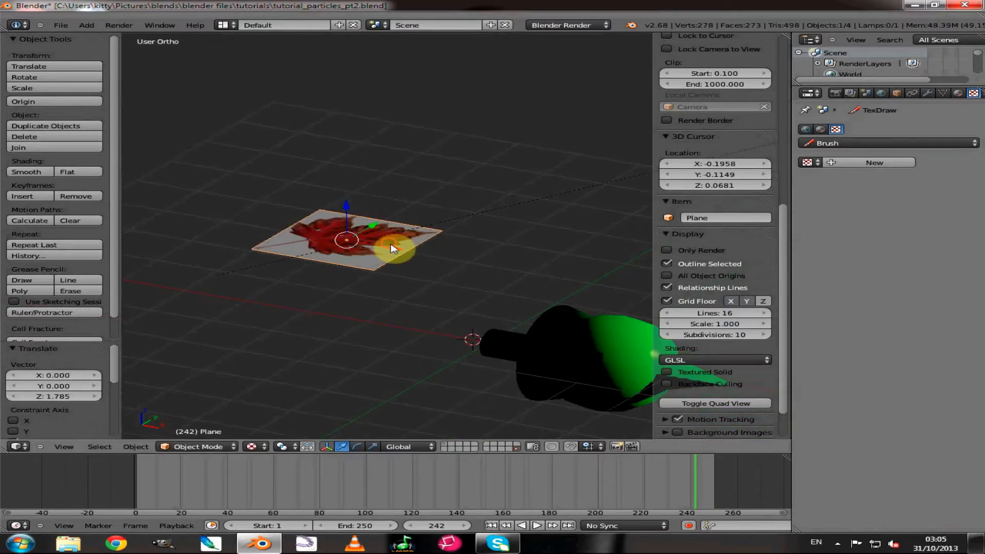
# - Move the leaf plane about 4.93 along X and about 0.51 along Y, clear of the tree
pyautogui.moveTo(394, 247); pyautogui.dragTo(711, 314)
pyautogui.moveTo(505, 330); pyautogui.dragTo(368, 327, button='middle')
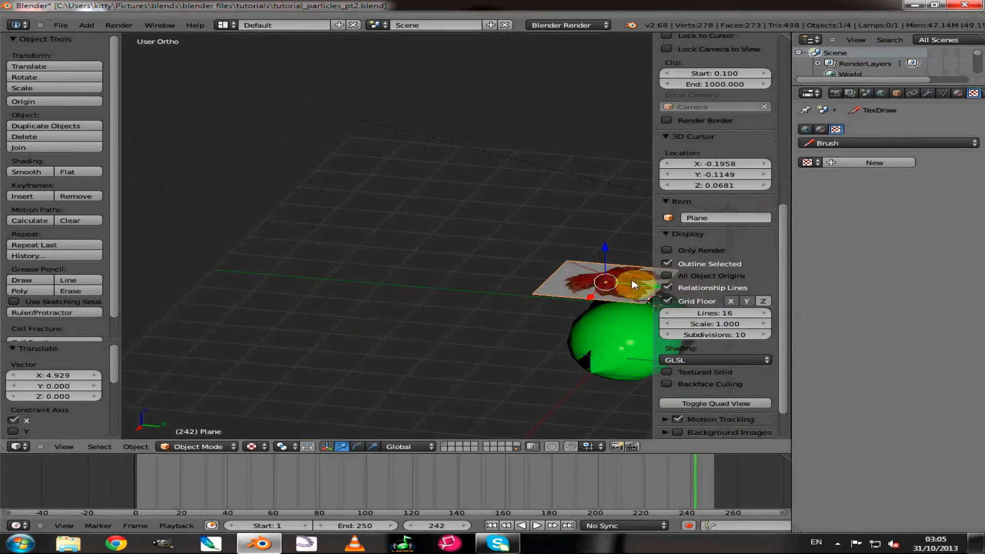
pyautogui.moveTo(634, 284); pyautogui.dragTo(659, 288)
pyautogui.moveTo(473, 373); pyautogui.dragTo(369, 310, button='middle')
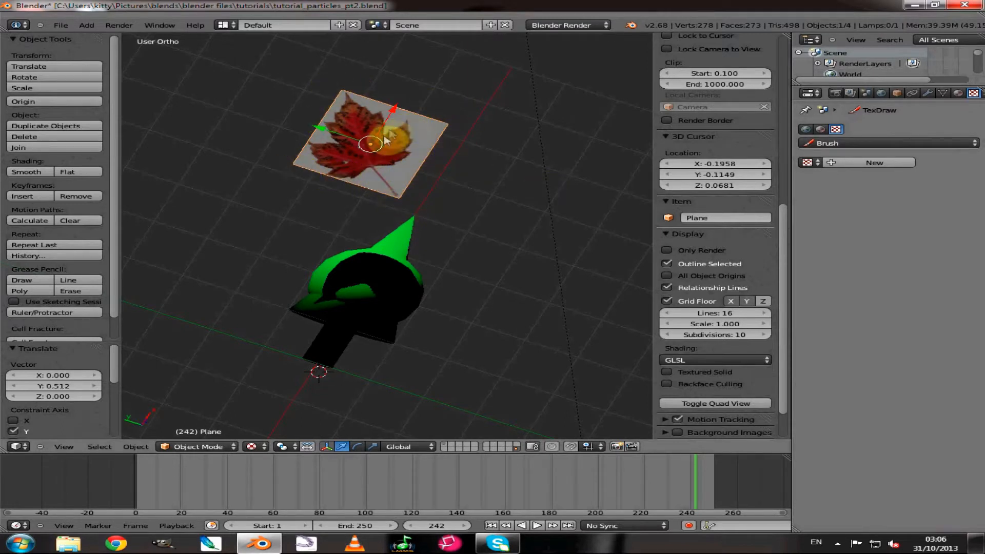
# - Enable receiving transparent shadows in the tree's green leaves material
pyautogui.rightClick(354, 291)
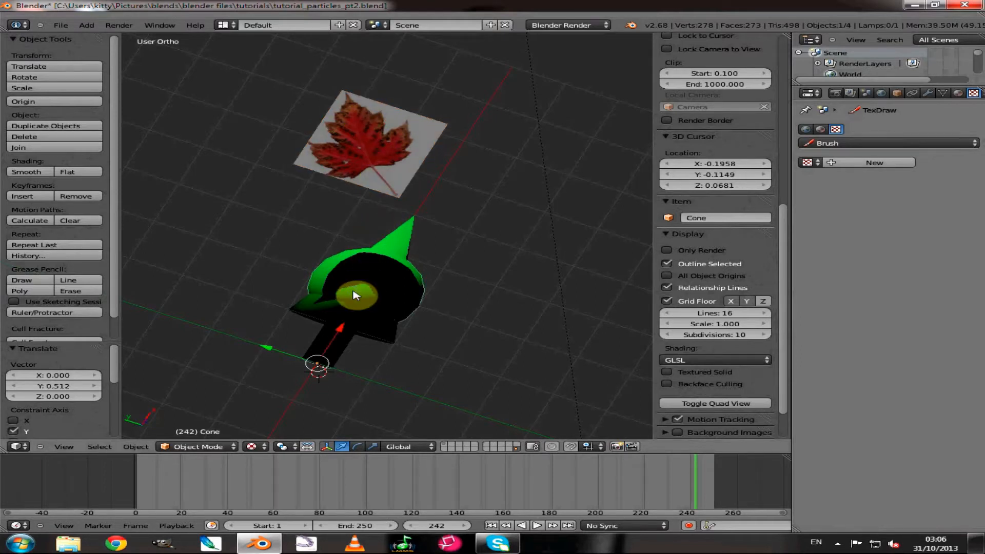
pyautogui.click(957, 93)
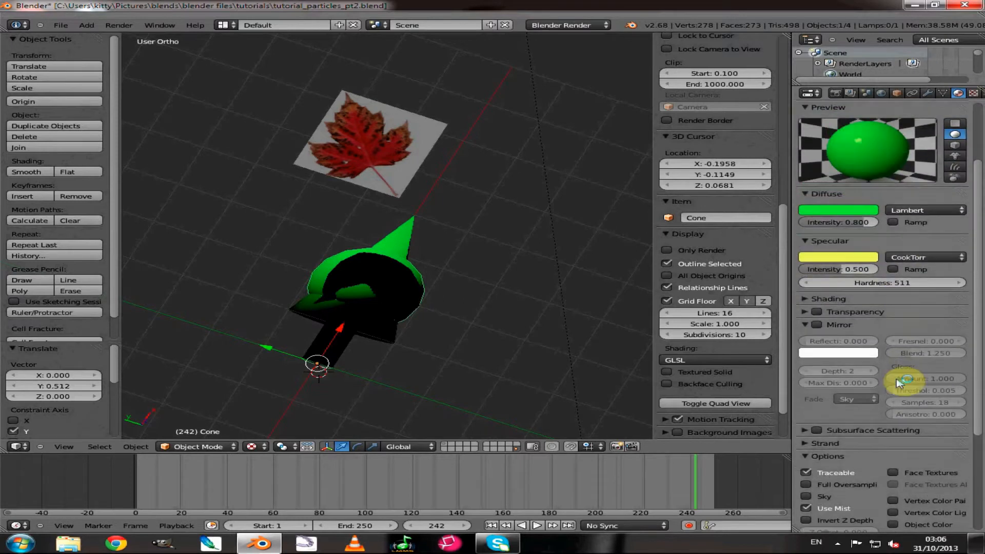
pyautogui.scroll(-5, 893, 400)
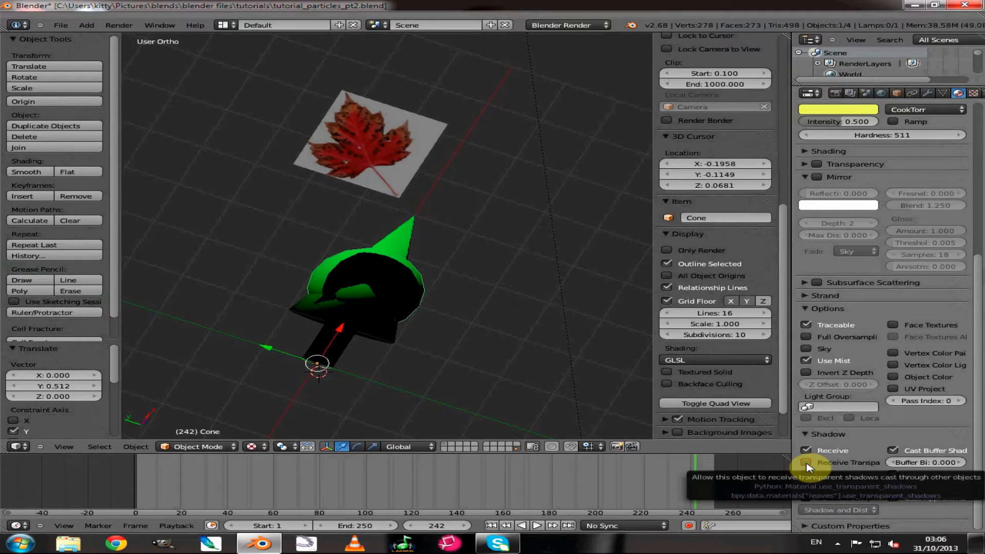
pyautogui.click(806, 463)
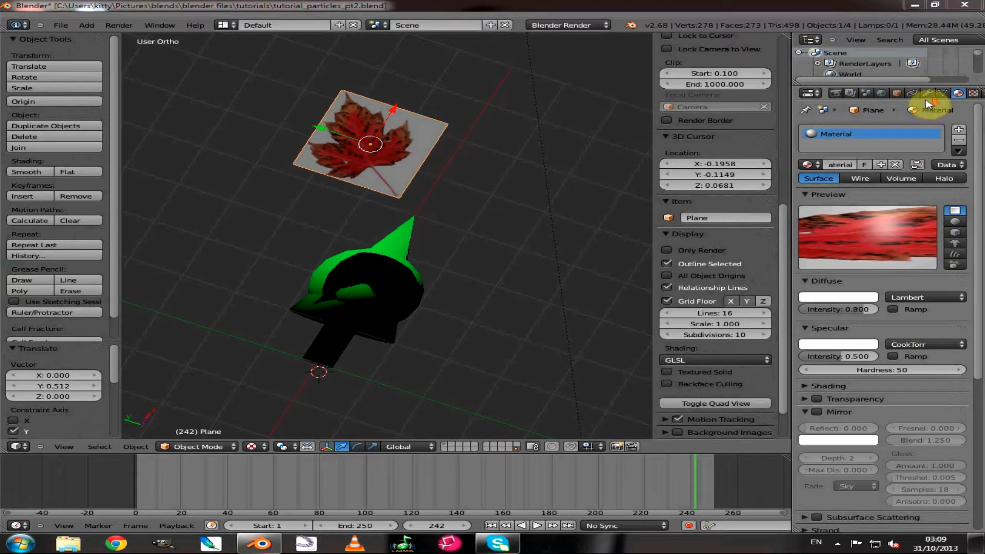
# - Make the maple leaf texture influence the plane material's alpha, and preview it with Rendered viewport shading
pyautogui.click(974, 95)
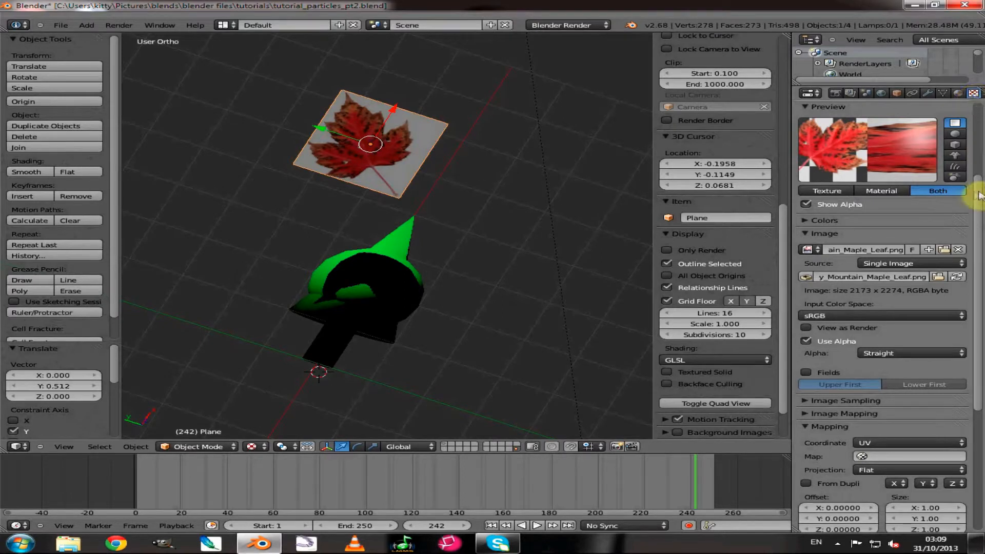
pyautogui.moveTo(979, 220); pyautogui.dragTo(980, 362)
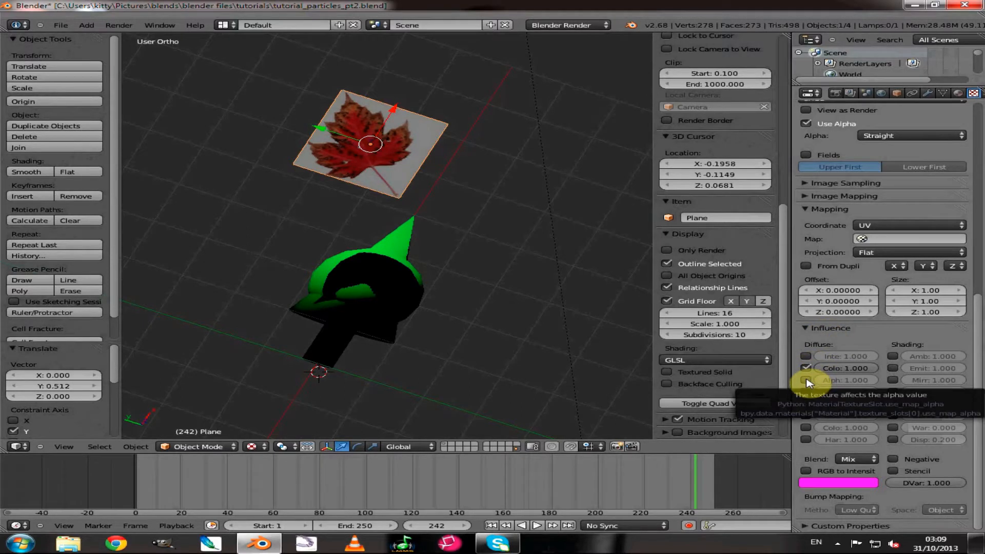
pyautogui.scroll(15, 806, 384)
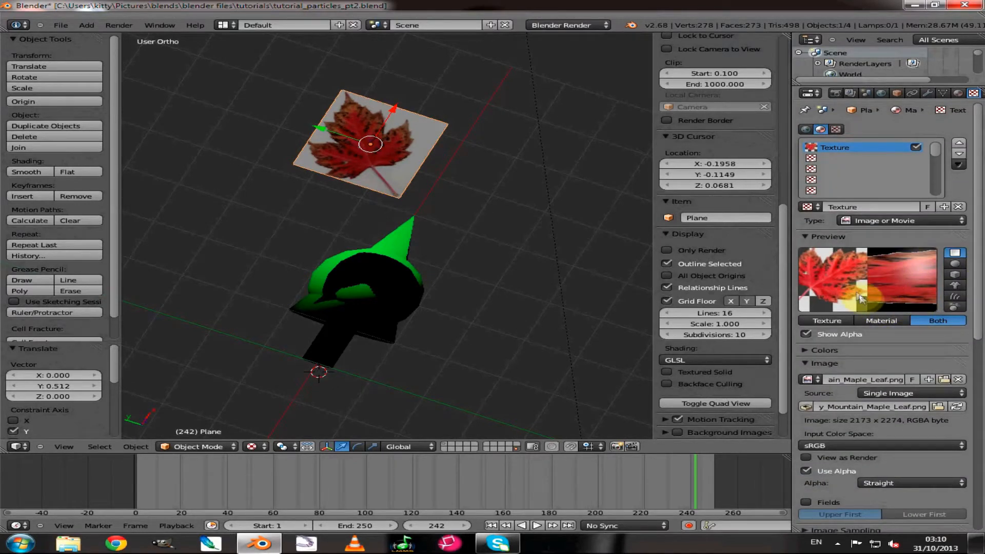
pyautogui.click(252, 446)
pyautogui.click(263, 390)
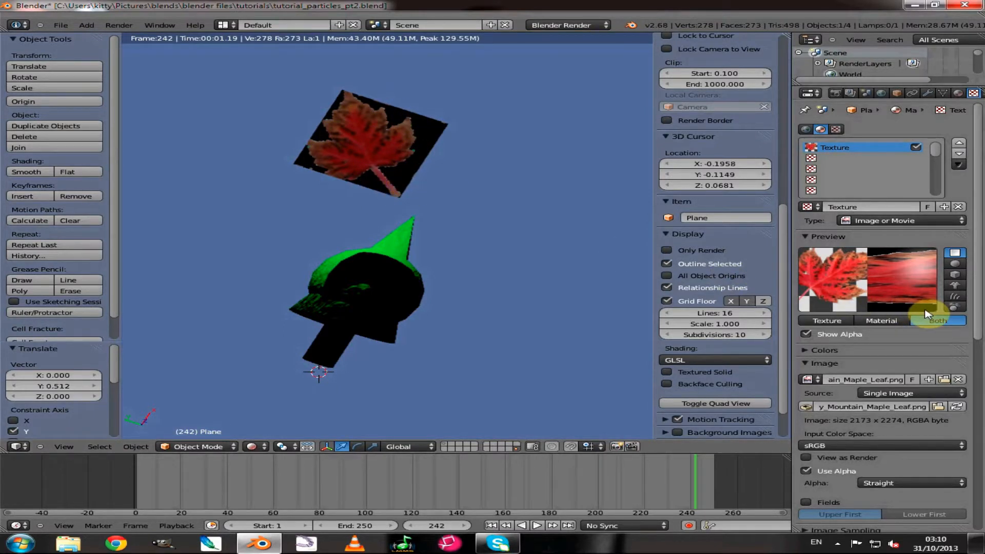
# - Enable Z Transparency on the leaf plane's material and set its alpha to 0.000
pyautogui.click(957, 93)
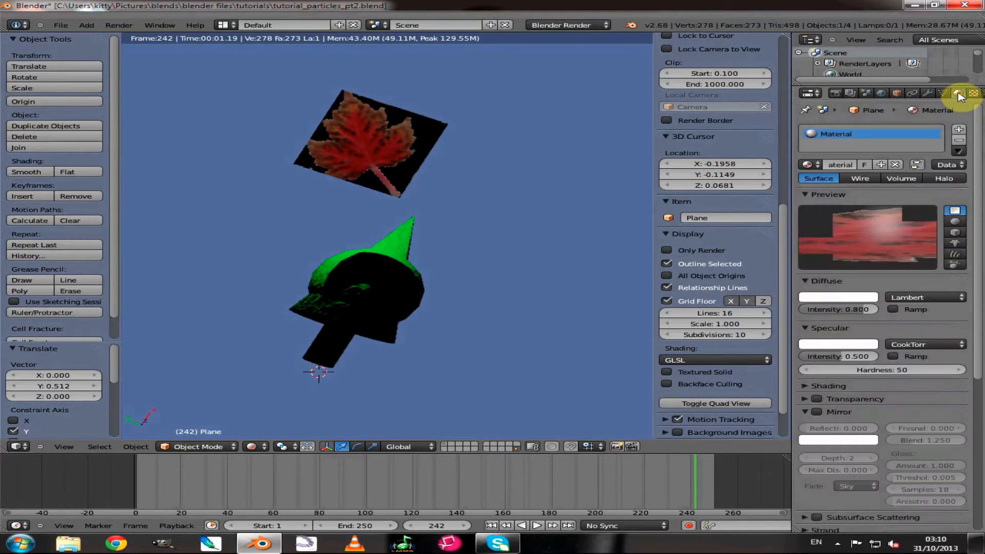
pyautogui.click(805, 400)
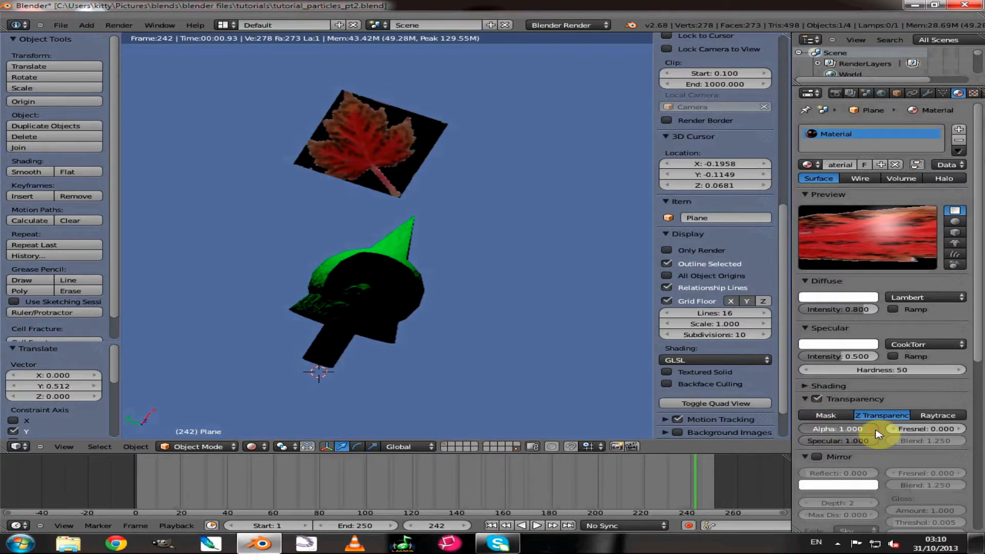
pyautogui.moveTo(877, 433); pyautogui.dragTo(699, 434)
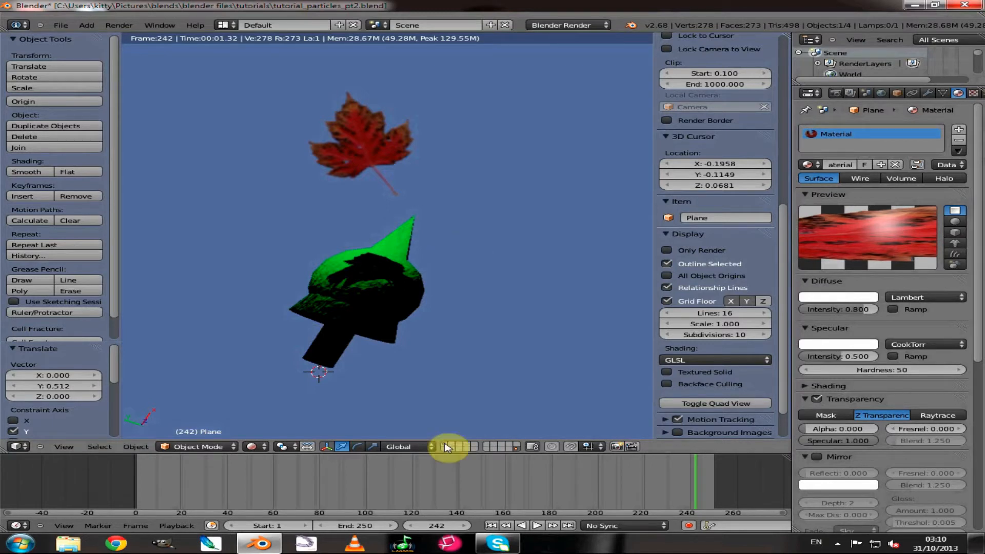
# - Preview layer 1 through the camera, and set the viewport shading to Texture
pyautogui.click(446, 446)
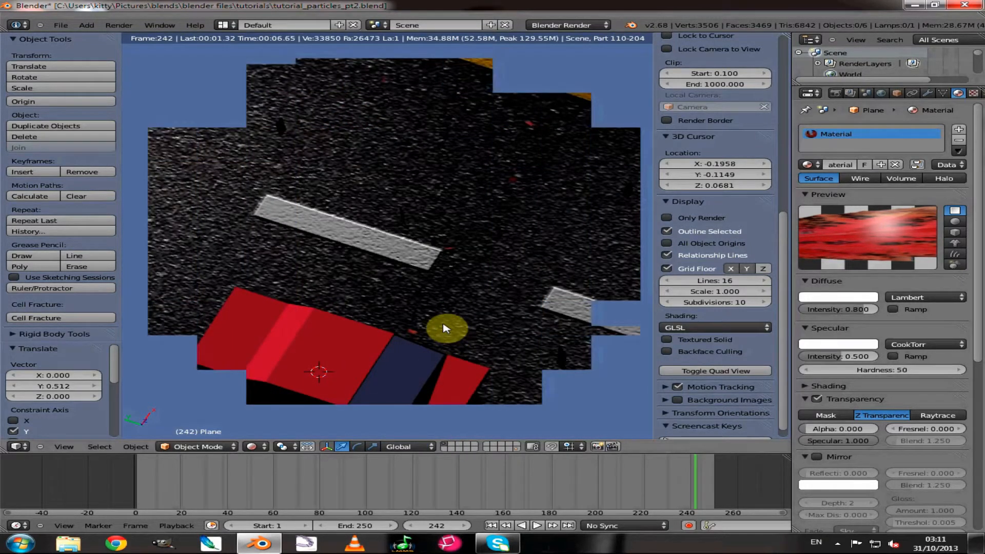
pyautogui.press('KP_0')
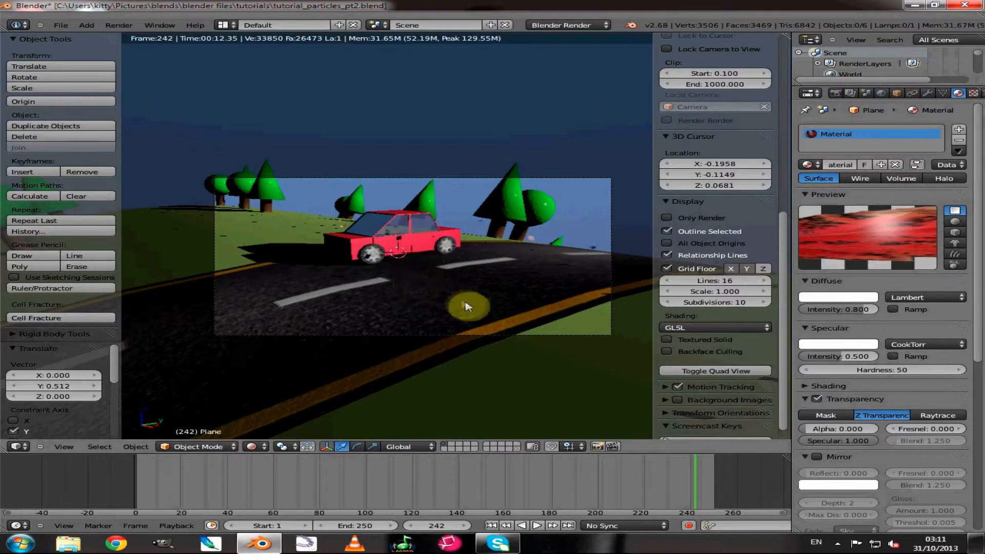
pyautogui.click(257, 449)
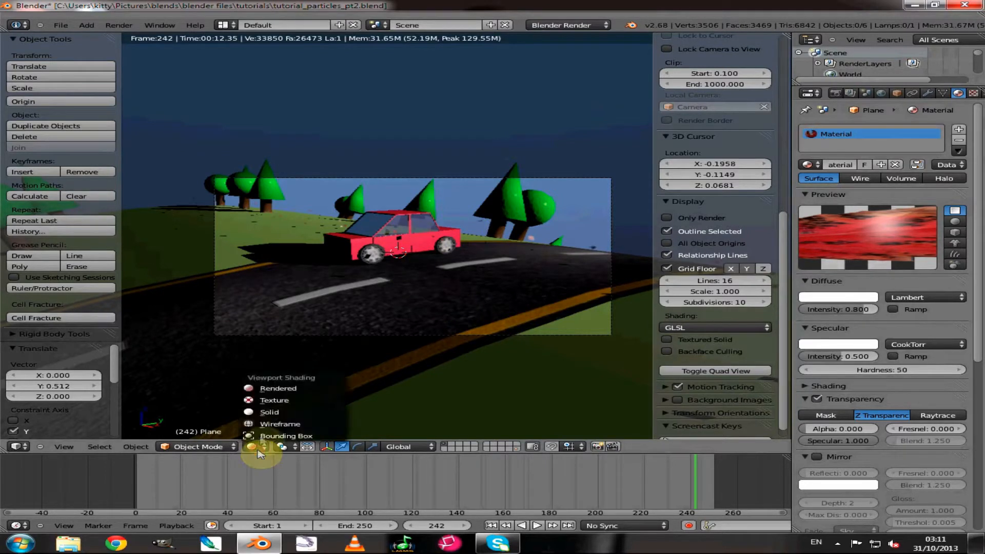
pyautogui.click(267, 404)
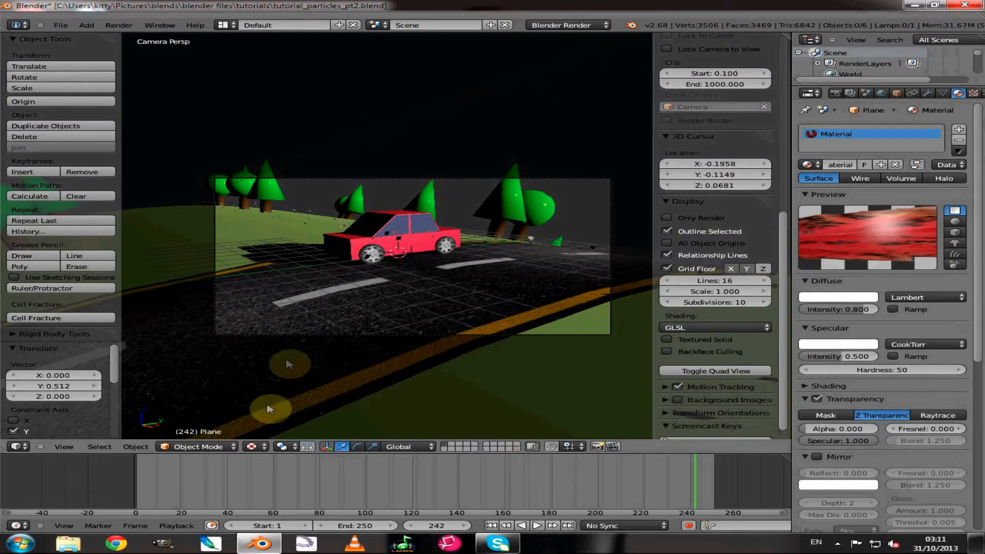
# - Examine the leaves around the car and the Receive Transparent shadow setting of the car body and road materials
pyautogui.scroll(6, 400, 246)
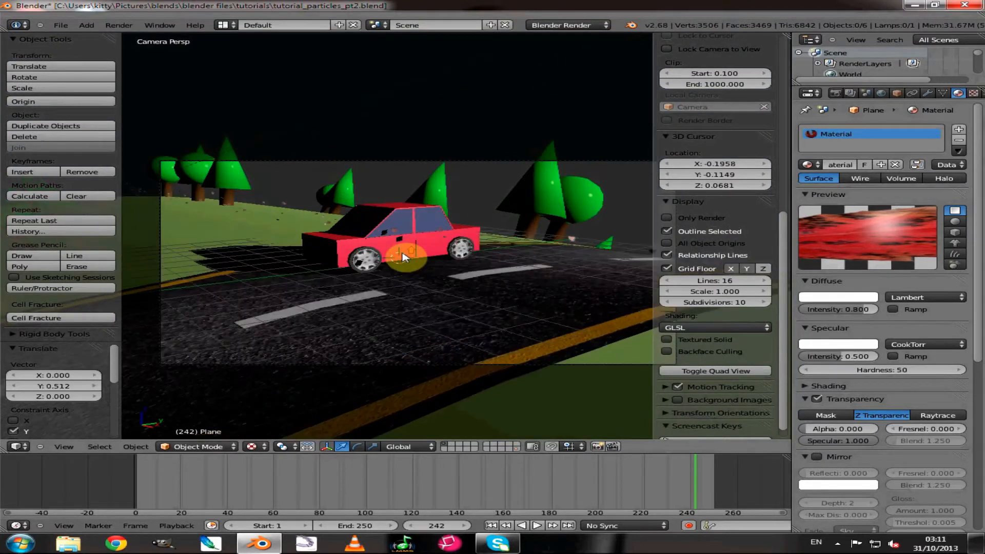
pyautogui.scroll(3, 404, 258)
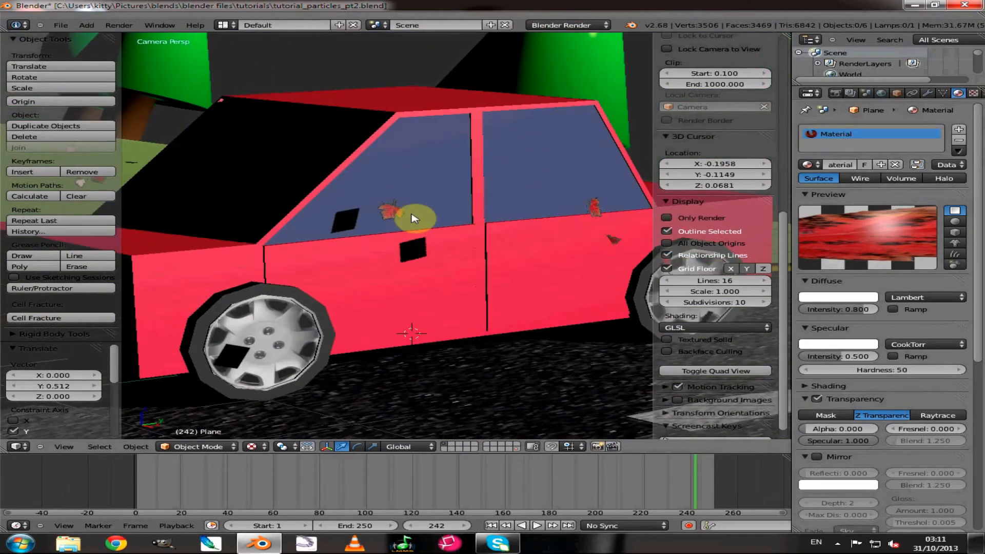
pyautogui.scroll(-5, 297, 314)
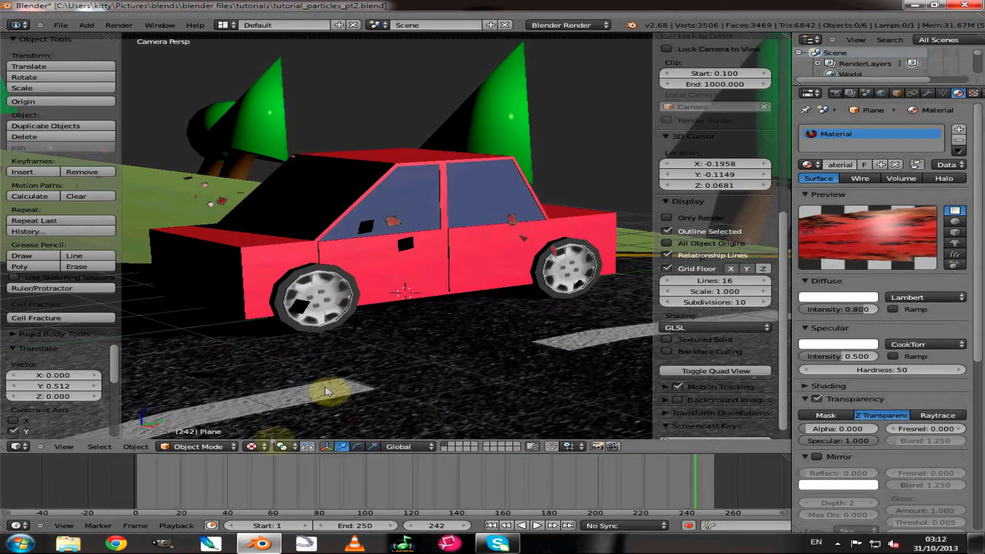
pyautogui.rightClick(474, 260)
pyautogui.scroll(-10, 969, 399)
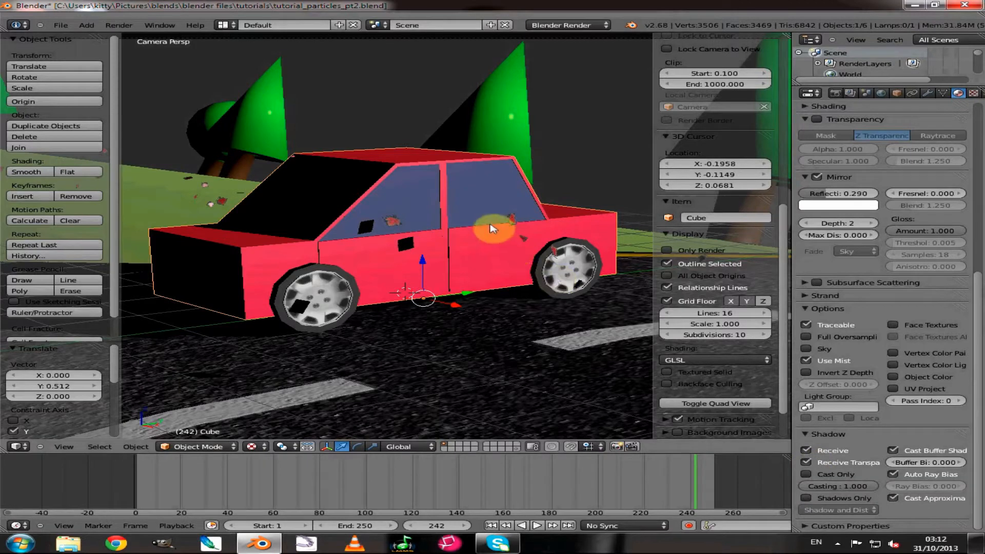
pyautogui.scroll(7, 881, 293)
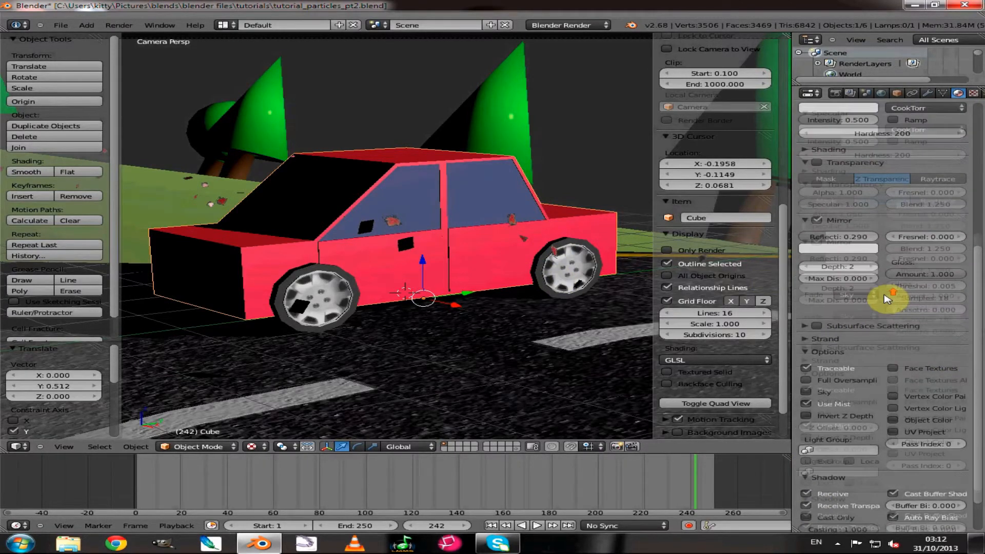
pyautogui.scroll(-7, 881, 294)
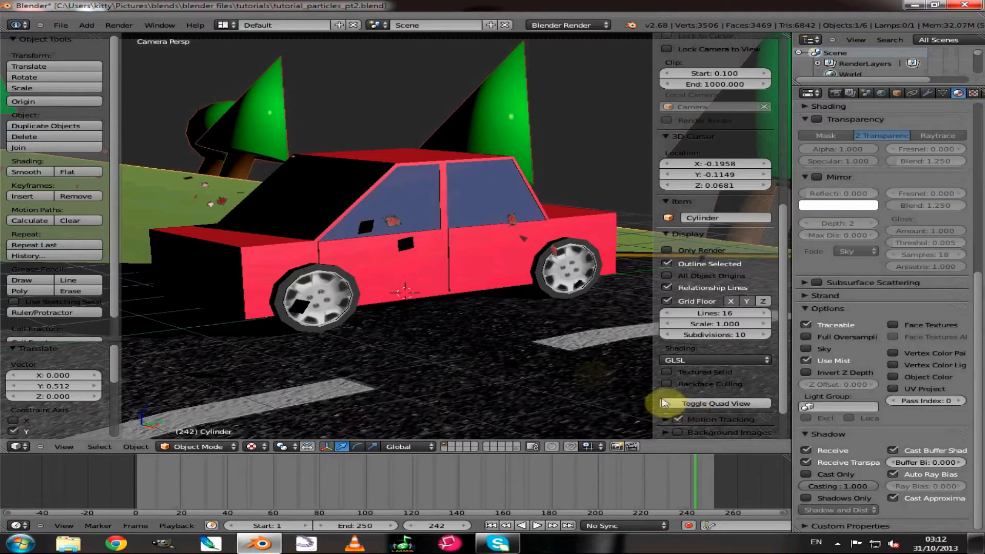
pyautogui.rightClick(485, 340)
# - Preview the car close up in Solid and Rendered viewport shading to examine the leaf shadows
pyautogui.click(251, 446)
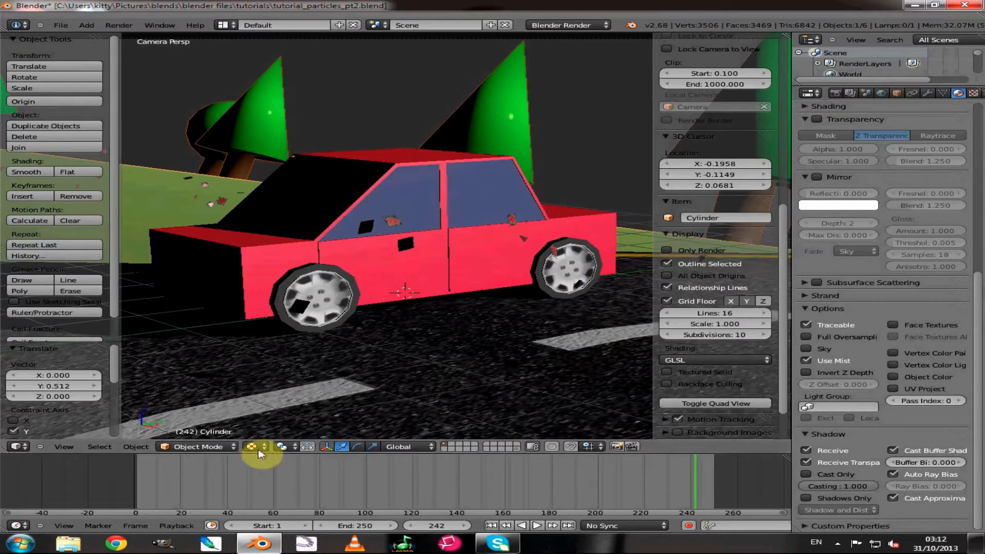
pyautogui.click(255, 447)
pyautogui.click(262, 414)
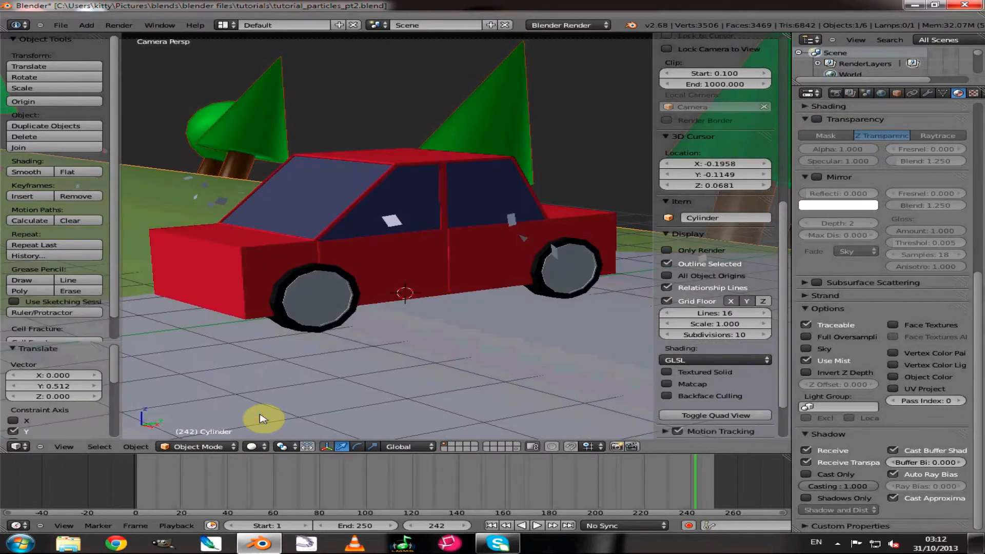
pyautogui.click(251, 446)
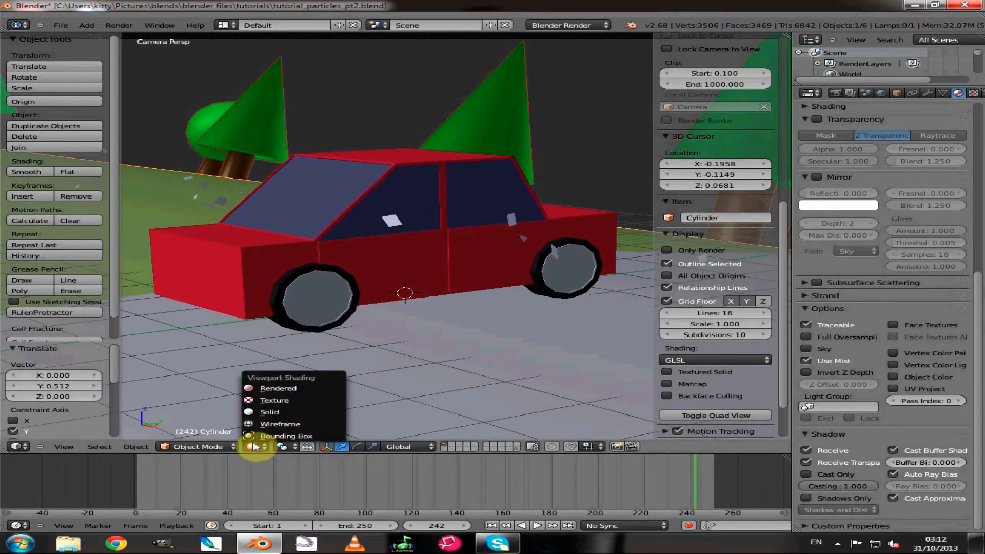
pyautogui.click(269, 391)
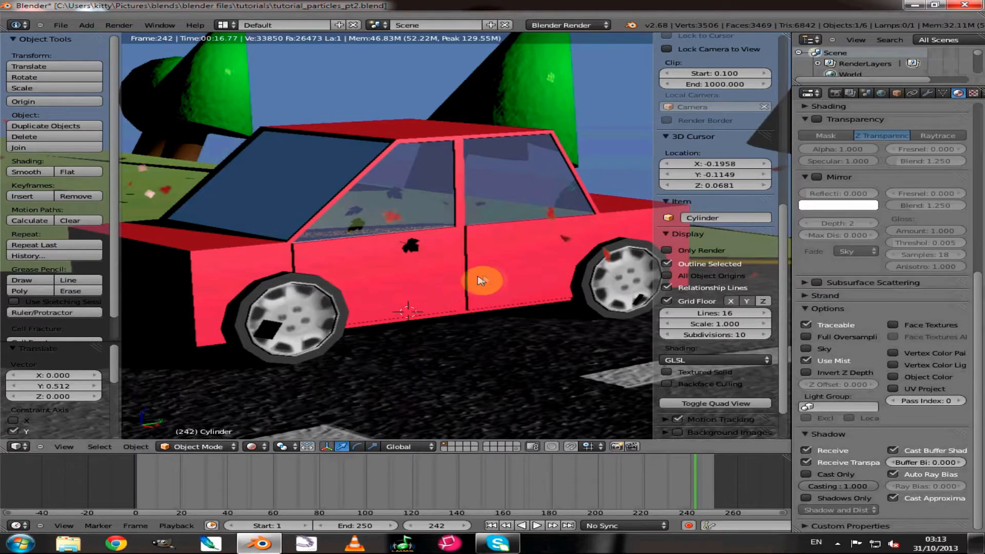
pyautogui.moveTo(479, 281); pyautogui.dragTo(485, 282, button='middle')
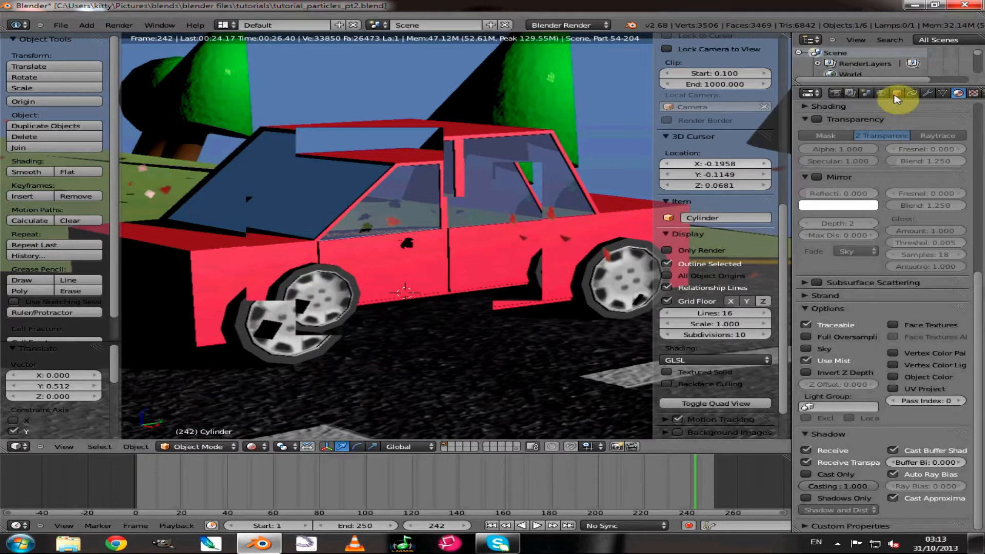
# - Set the viewport shading to Solid and return the timeline to frame 1
pyautogui.click(251, 446)
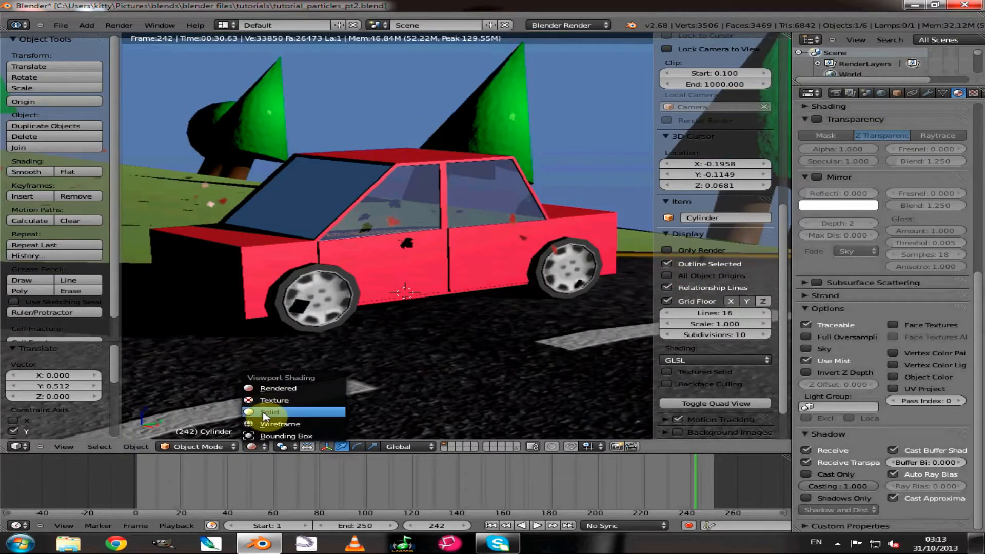
pyautogui.click(265, 412)
pyautogui.click(490, 525)
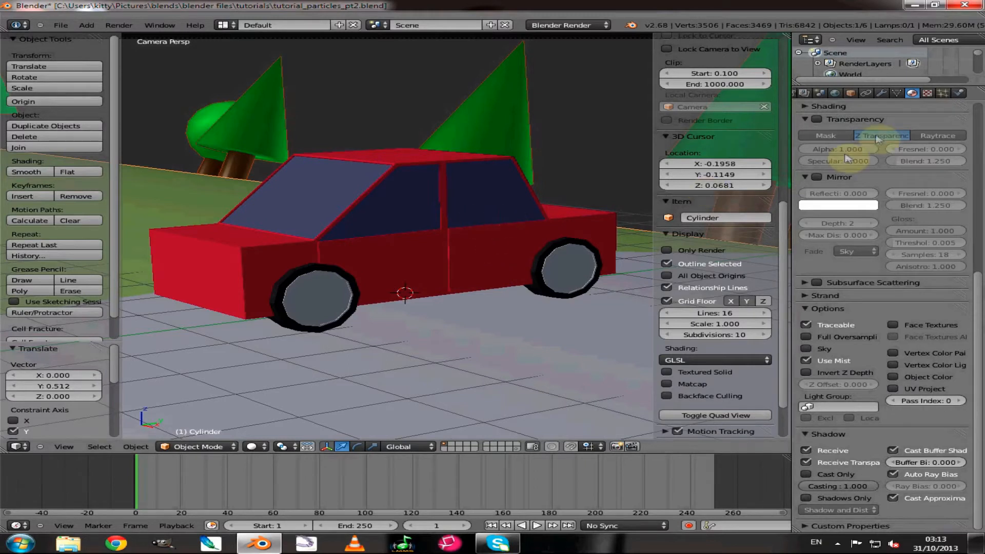
# - Enable Collision physics on the road object, the car body and the wheels
pyautogui.click(960, 94)
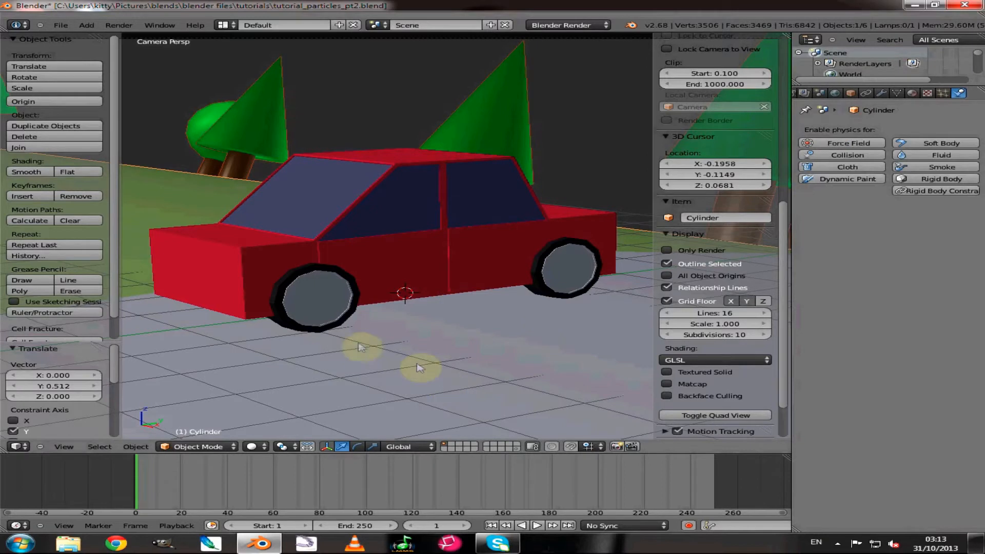
pyautogui.click(851, 155)
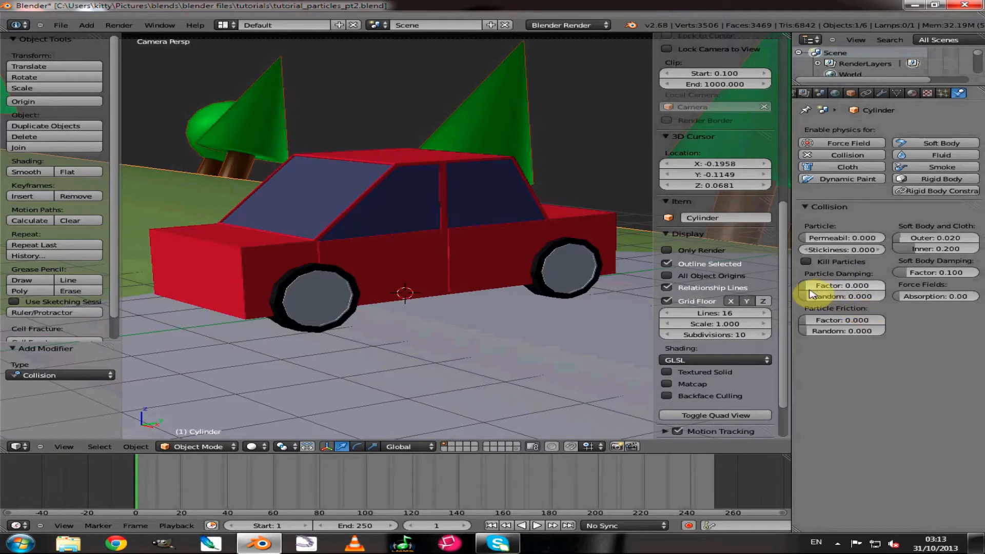
pyautogui.rightClick(511, 244)
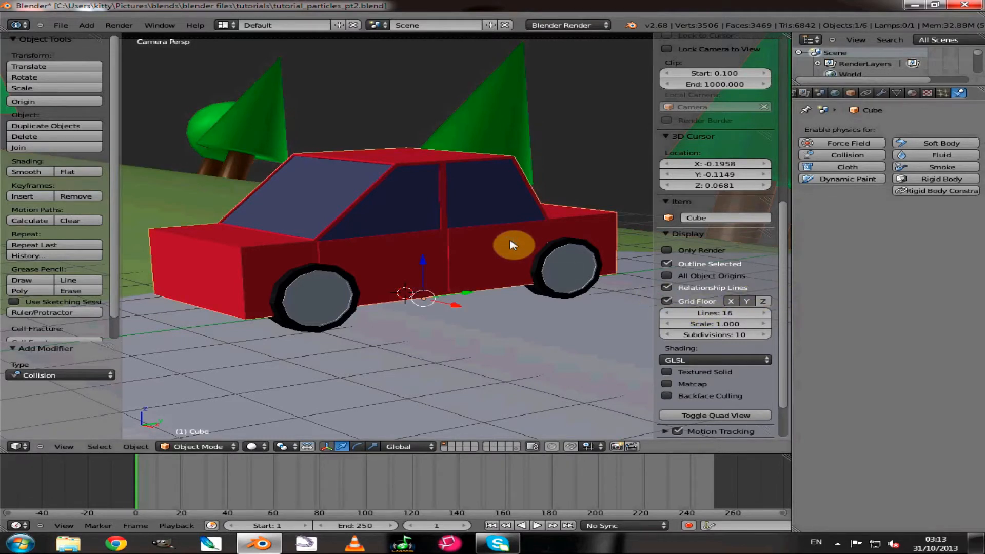
pyautogui.click(834, 157)
pyautogui.rightClick(580, 272)
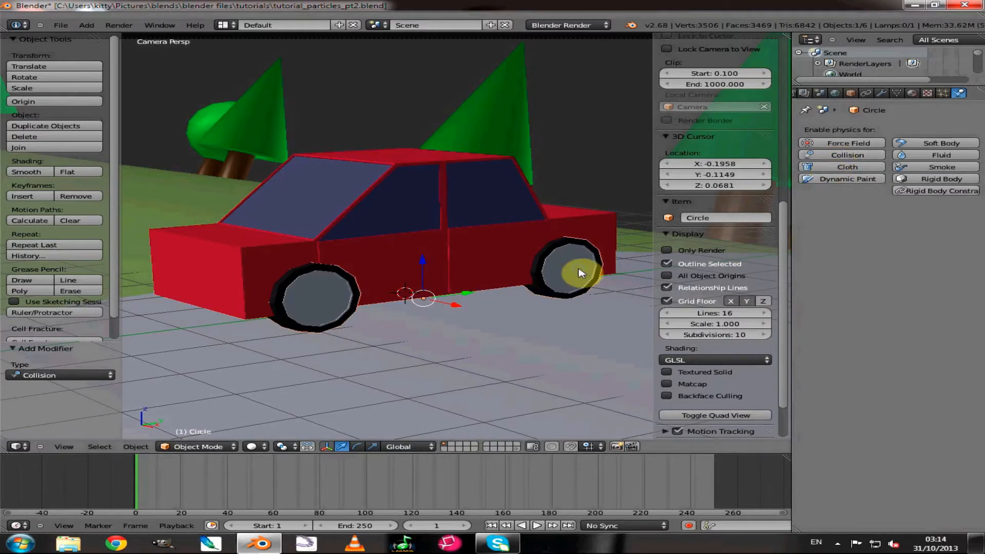
pyautogui.click(822, 159)
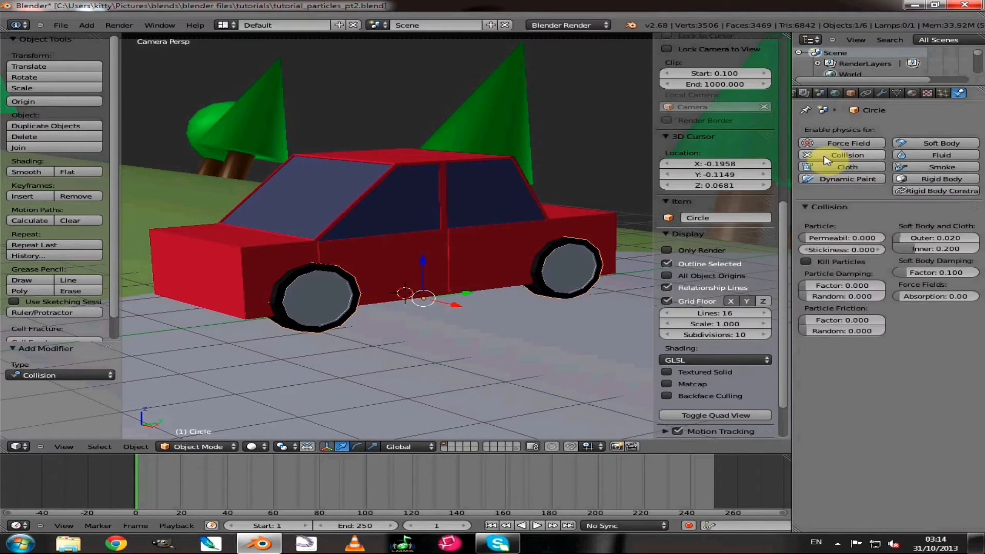
# - Adjust the car body's collision particle damping, and set the road's damping factor to about 0.183 and random to about 0.202
pyautogui.rightClick(585, 229)
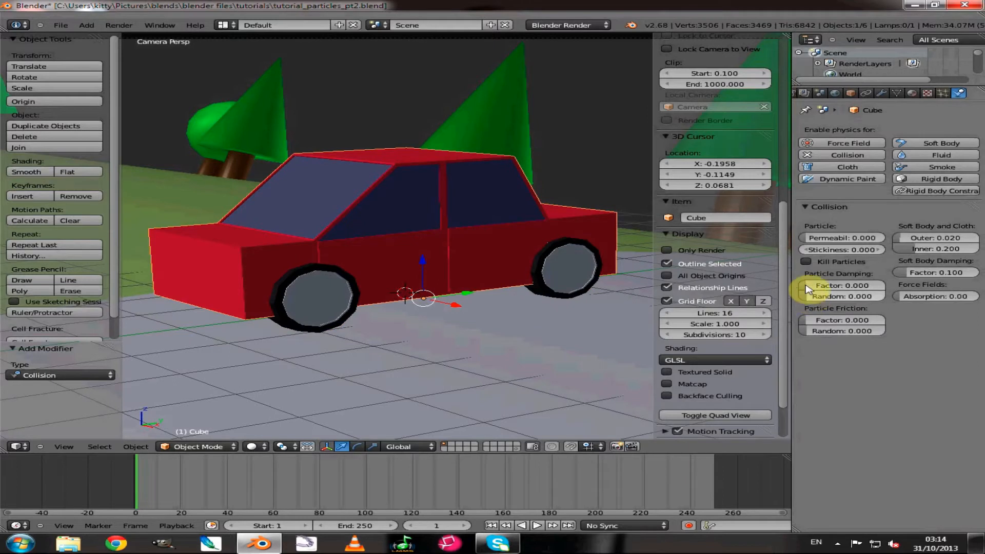
pyautogui.moveTo(808, 290); pyautogui.dragTo(813, 290)
pyautogui.rightClick(584, 325)
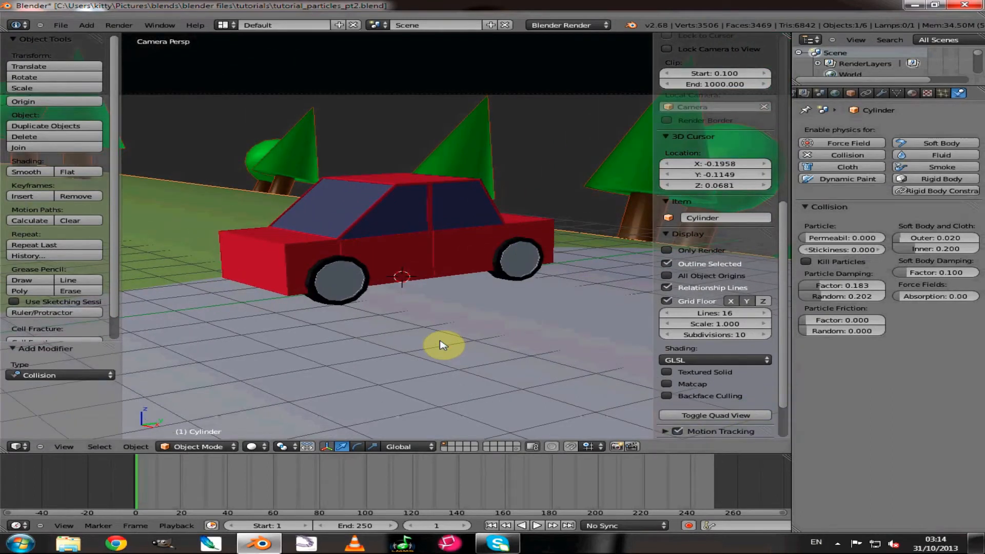
# - Play the animation and add a Turbulence force field to the scene
pyautogui.click(536, 525)
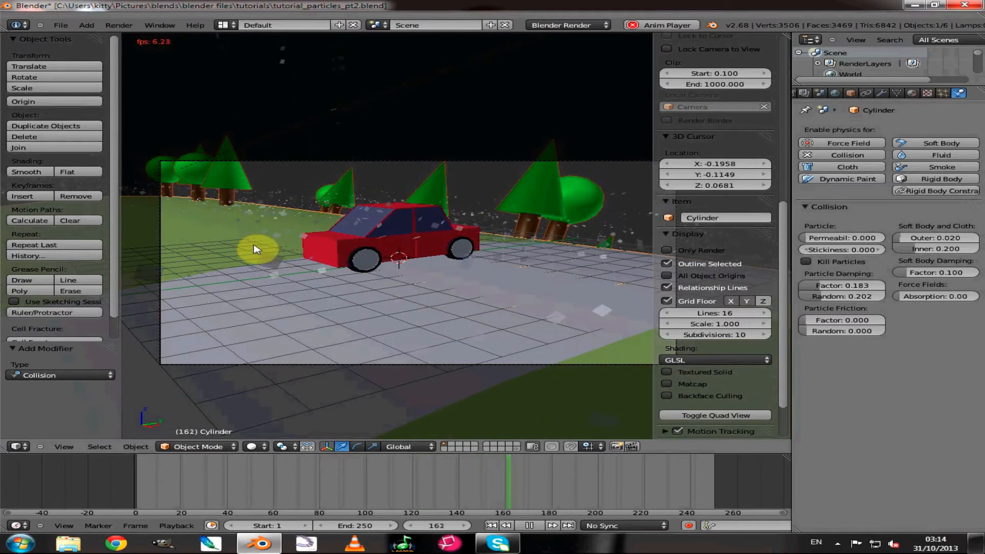
pyautogui.click(88, 25)
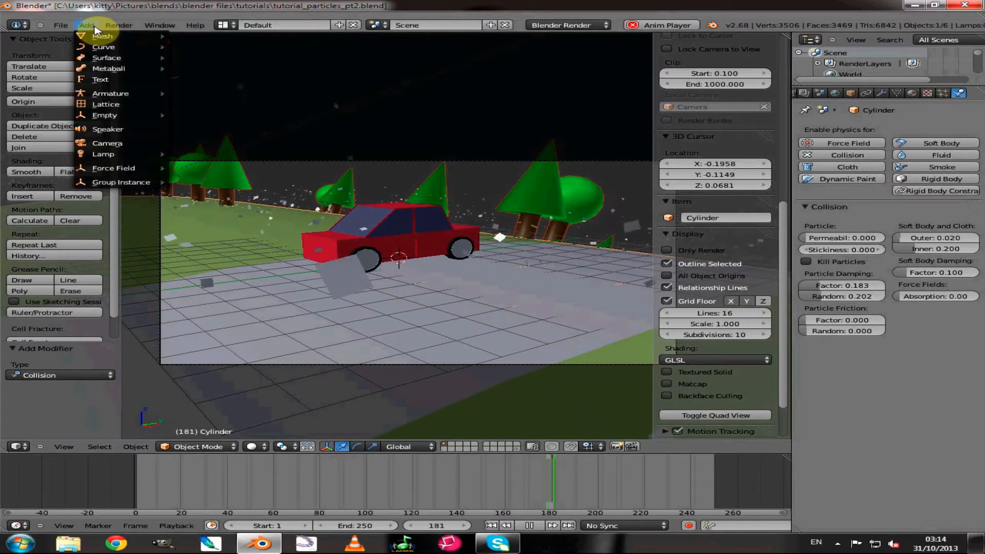
pyautogui.moveTo(133, 175)
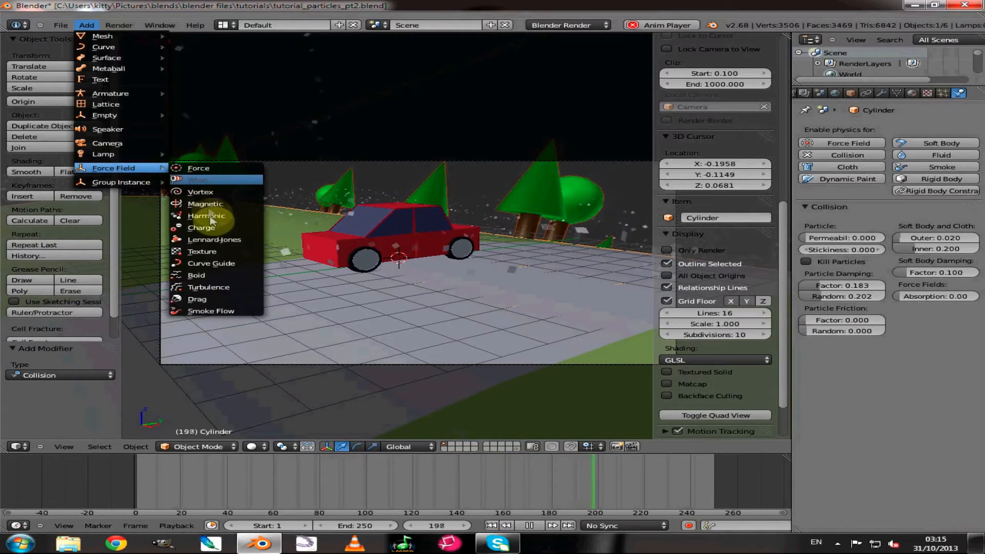
pyautogui.click(213, 290)
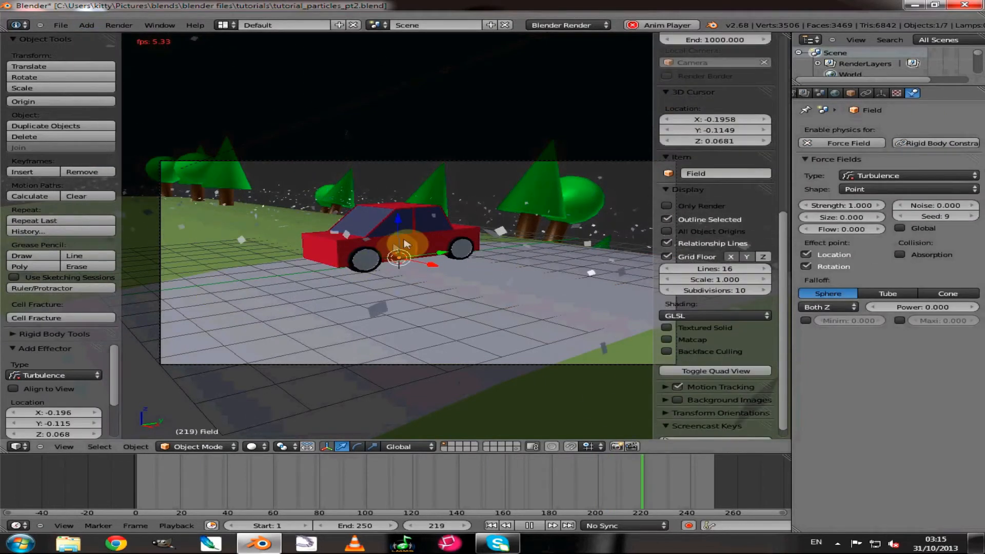
# - Move the turbulence field about 1.153 up along Z and about -9.473 along X, and set its strength to 7.962 and size to 0.080
pyautogui.press('g')
pyautogui.press('z')
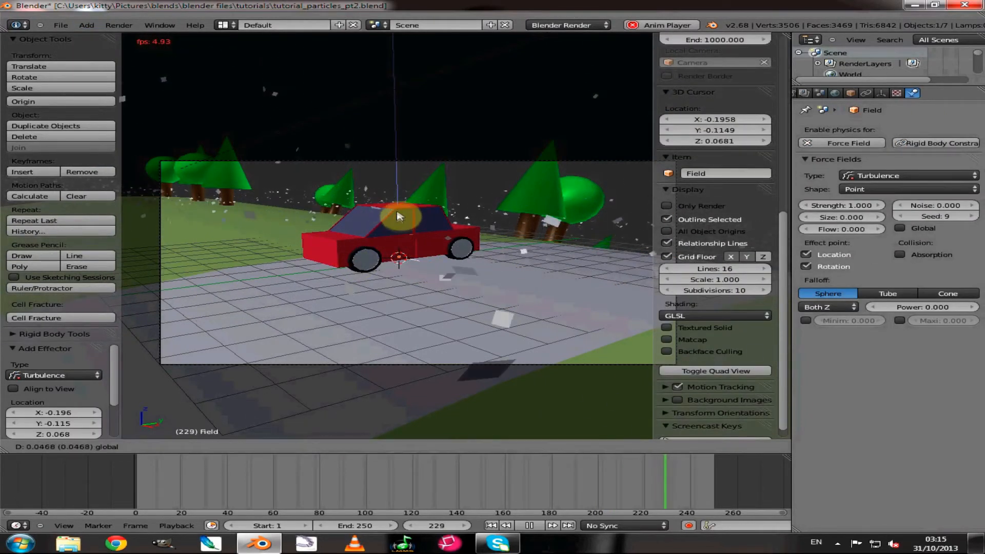
pyautogui.click(399, 197)
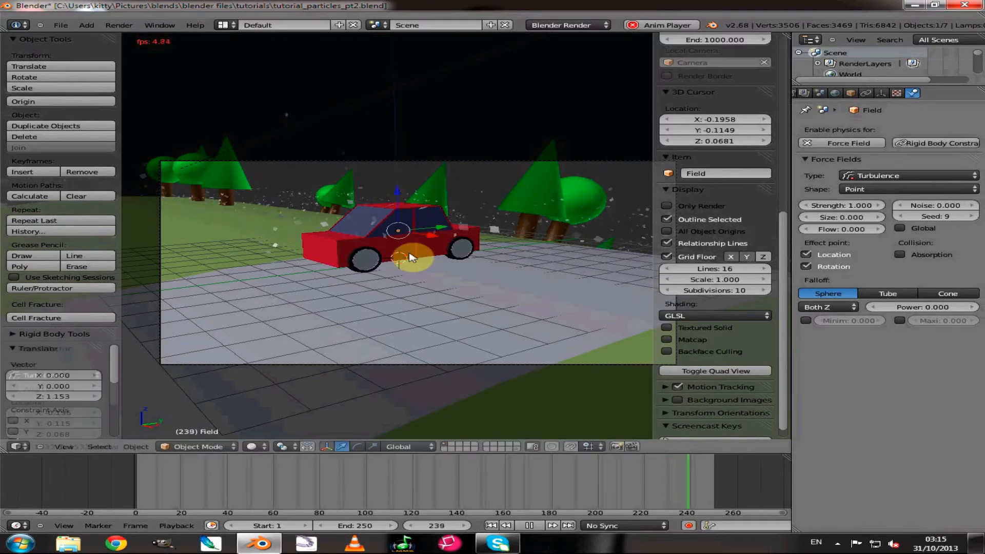
pyautogui.press('g')
pyautogui.press('x')
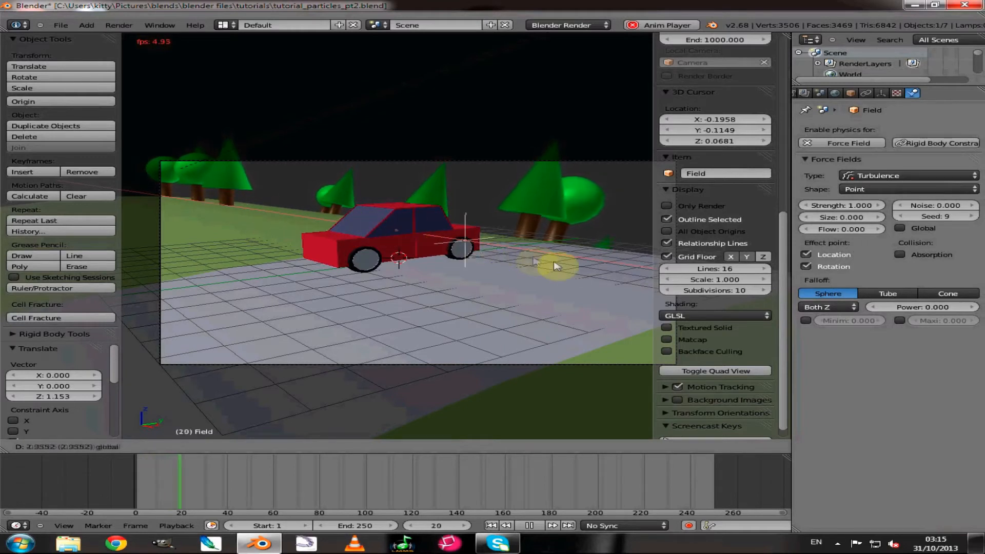
pyautogui.click(304, 220)
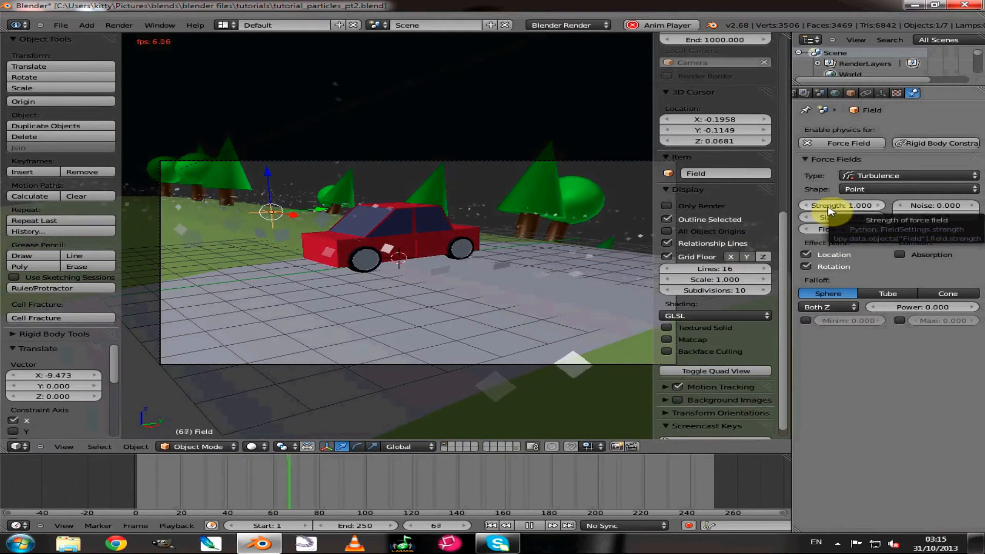
pyautogui.moveTo(828, 211)
pyautogui.mouseDown()
pyautogui.moveTo(851, 209)
pyautogui.moveTo(820, 221)
pyautogui.moveTo(830, 222)
pyautogui.mouseUp()
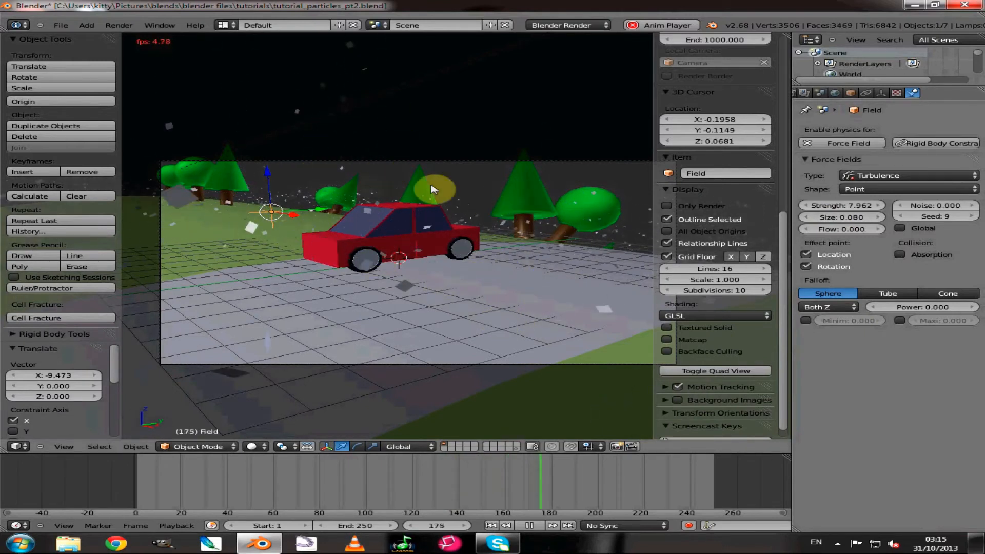
# - Move the leaf emitter plane and the turbulence field to the second layer, and show that layer together with the first
pyautogui.scroll(-5, 367, 308)
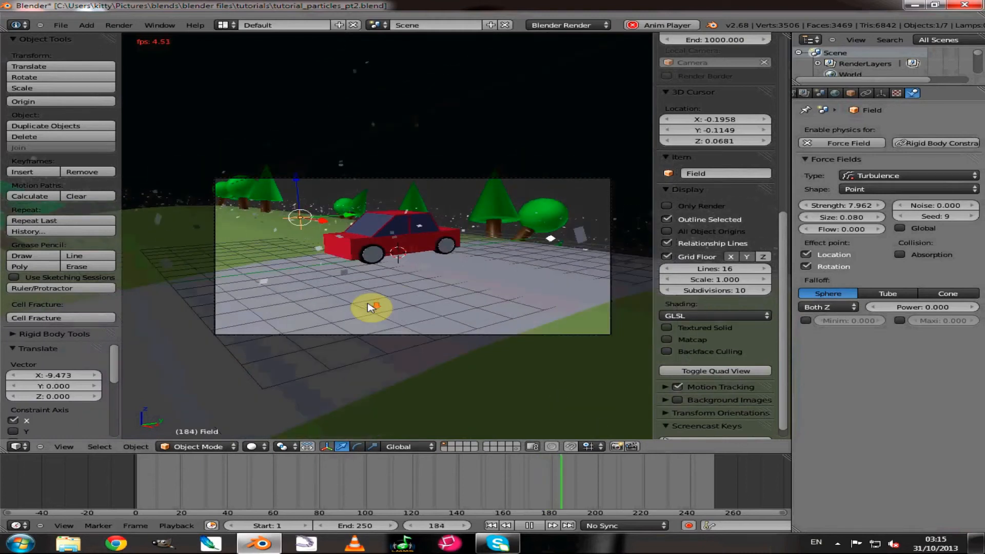
pyautogui.rightClick(152, 263)
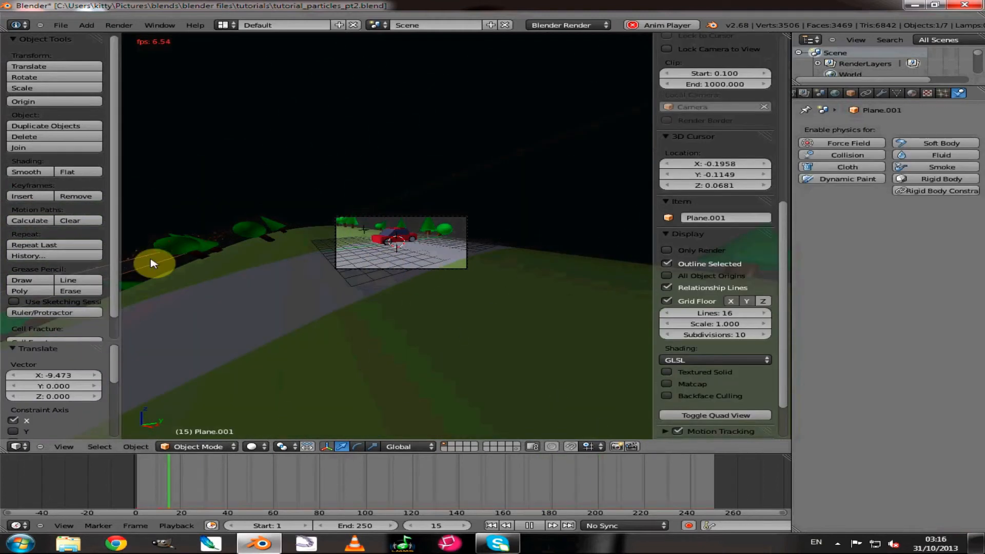
pyautogui.keyDown('shift'); pyautogui.rightClick(366, 233); pyautogui.keyUp('shift')
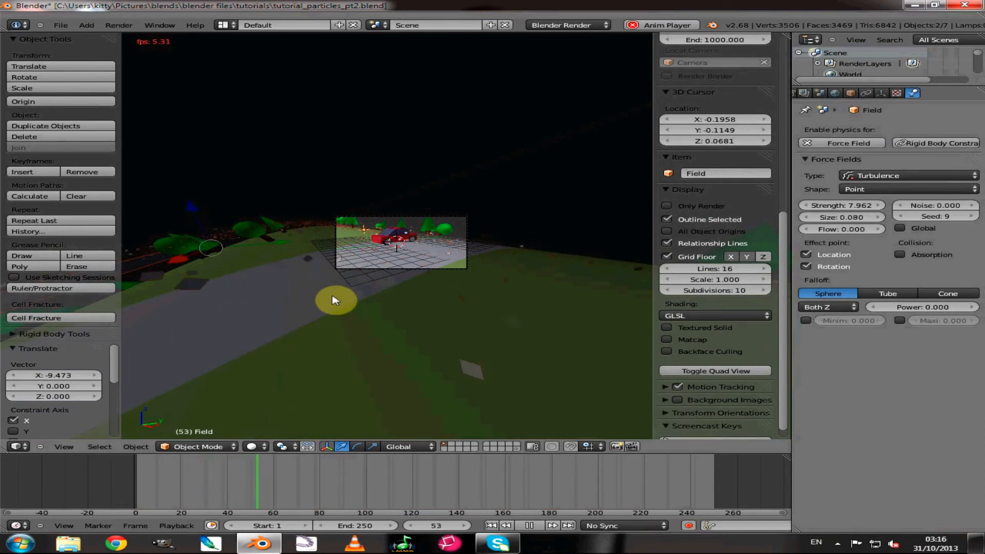
pyautogui.press('m')
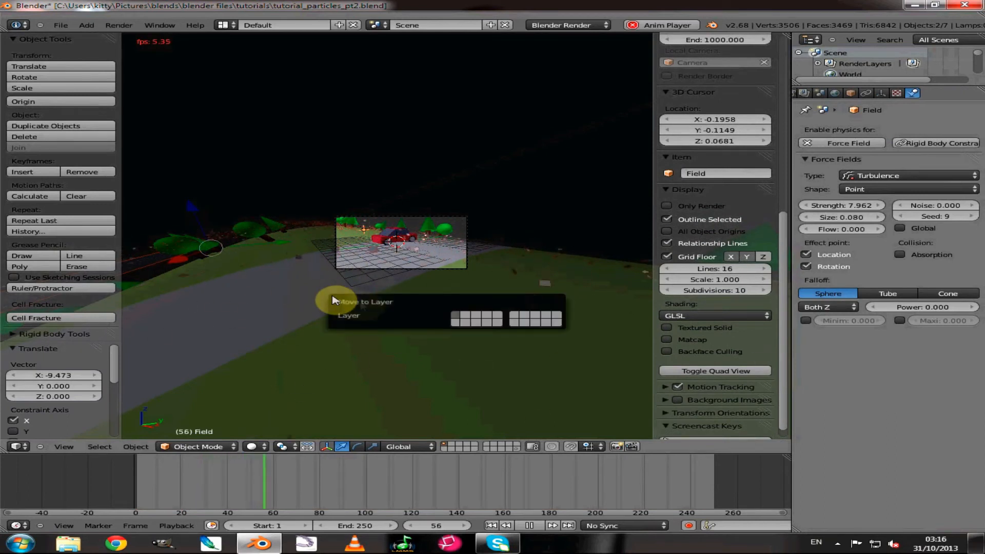
pyautogui.click(467, 318)
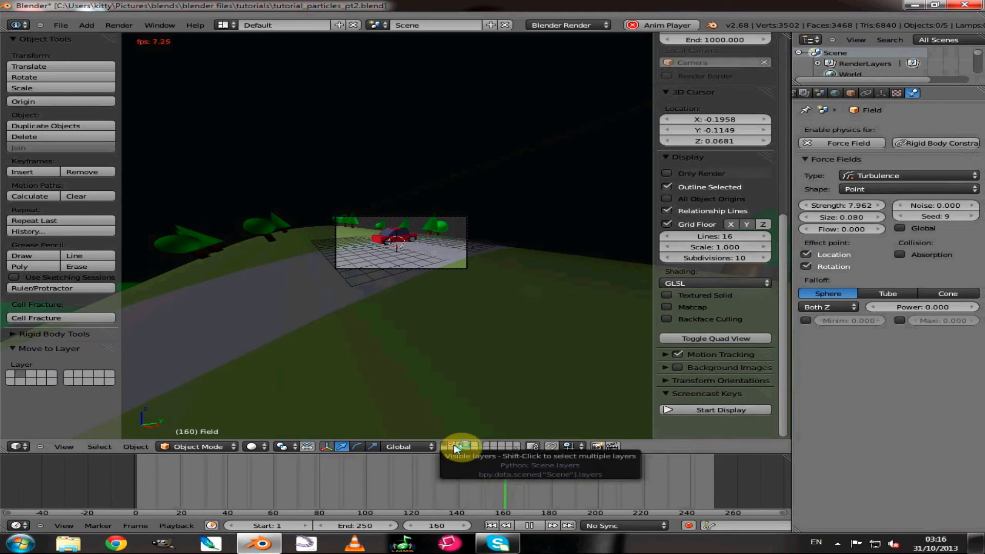
pyautogui.keyDown('shift'); pyautogui.click(455, 446); pyautogui.keyUp('shift')
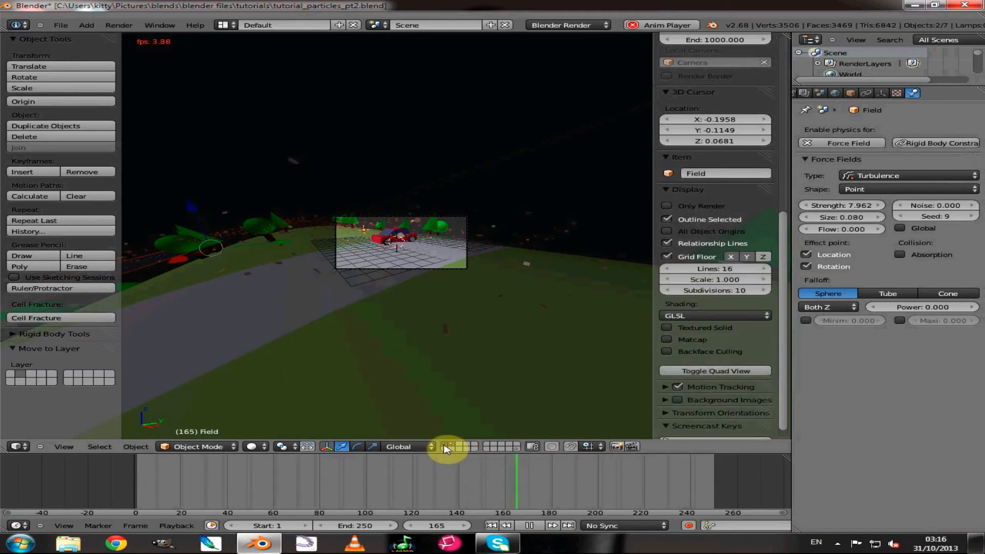
# - Stop the animation playback, go to frame 113 and render the camera view
pyautogui.scroll(4, 425, 291)
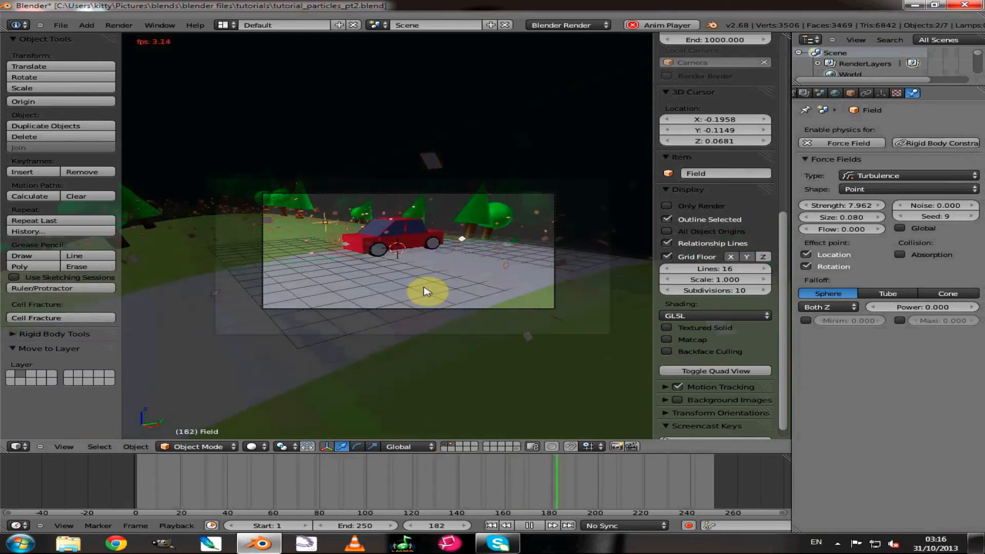
pyautogui.scroll(4, 425, 291)
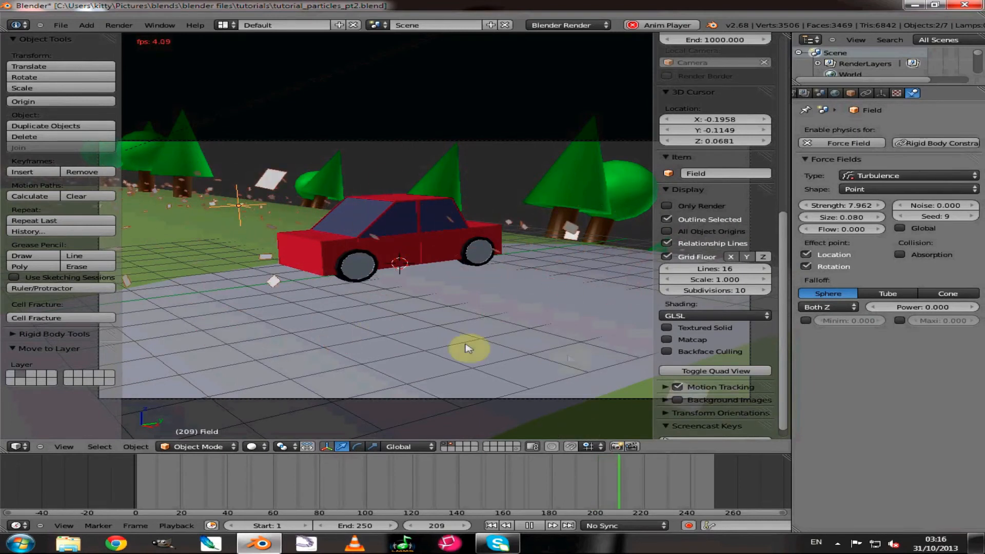
pyautogui.scroll(-2, 567, 358)
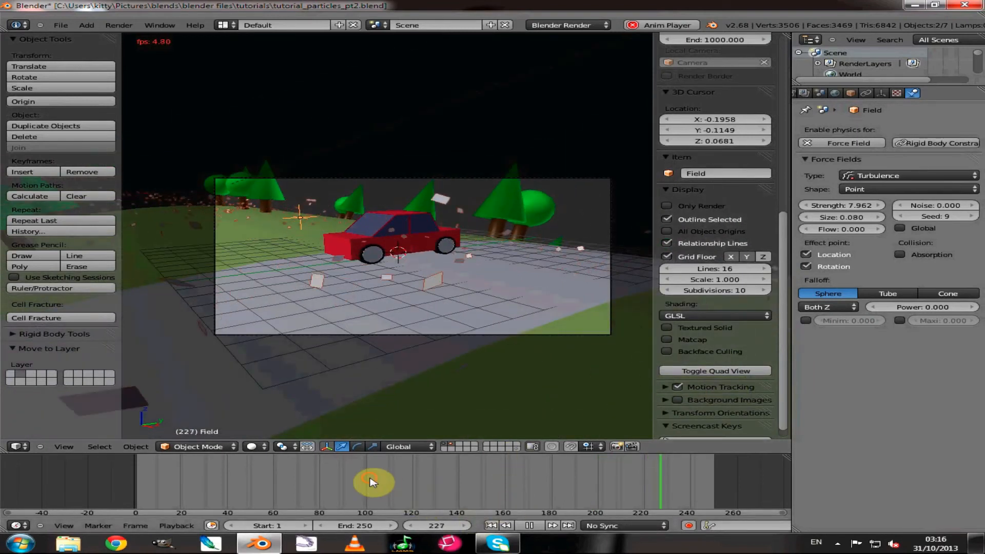
pyautogui.press('Escape')
pyautogui.click(397, 464)
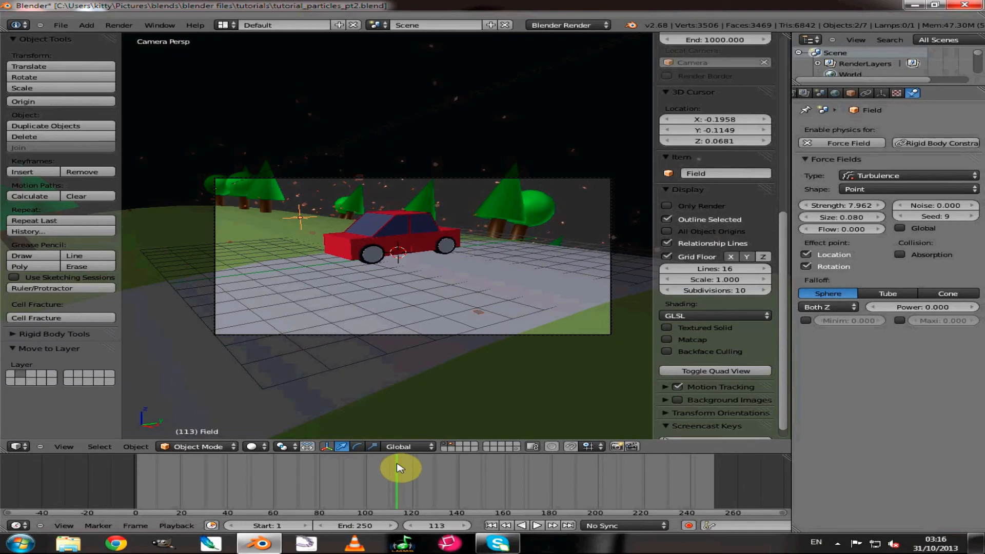
pyautogui.press('F12')
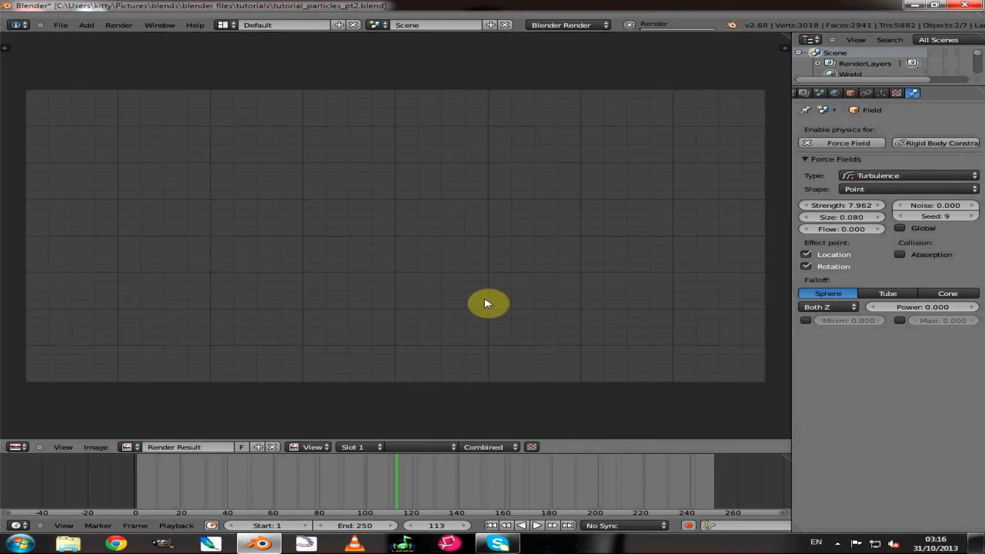